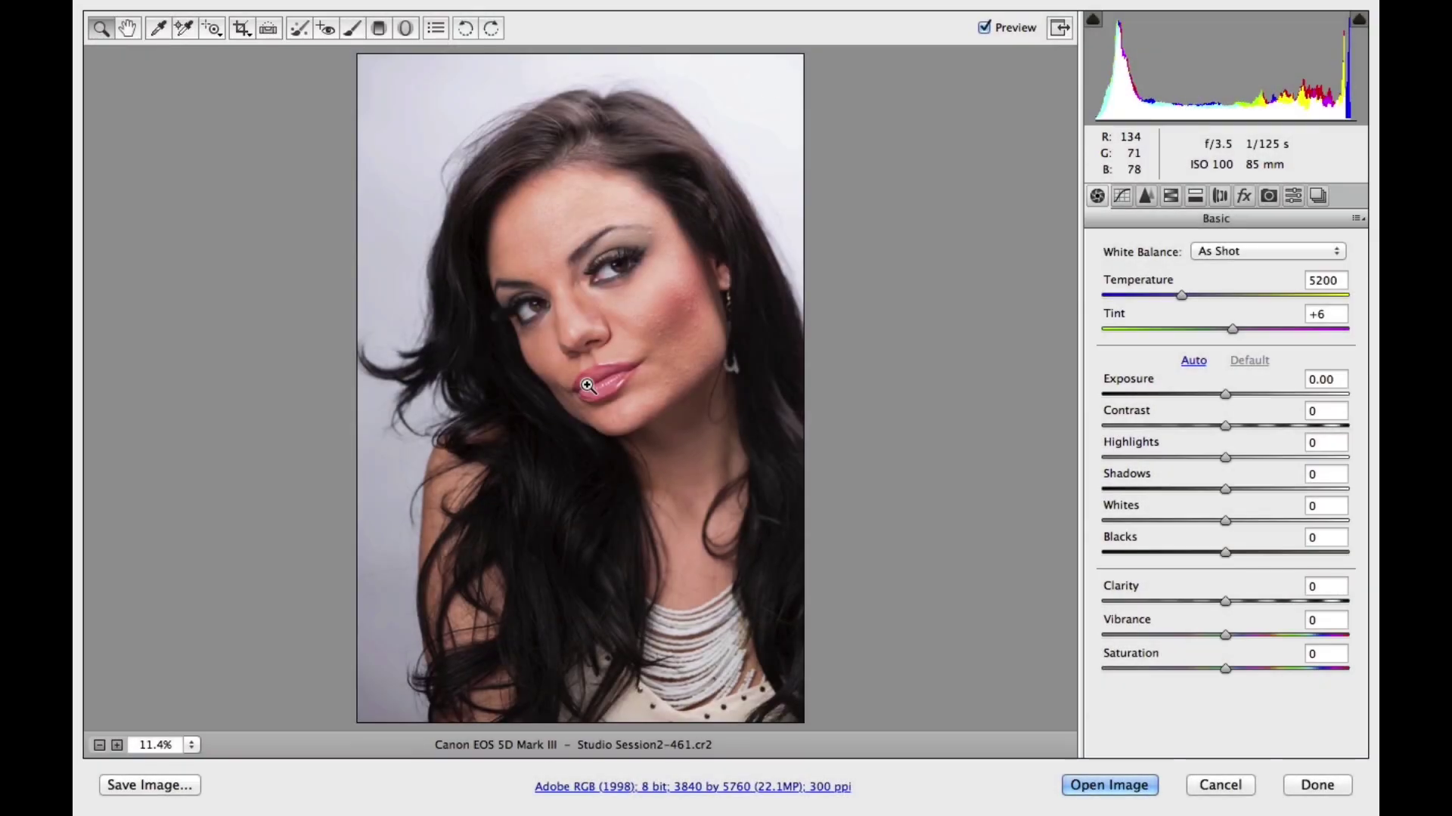
Zoom in on the face and heal a first cheek blemish with Spot Removal Heal at Size 10
left_click(627, 356)
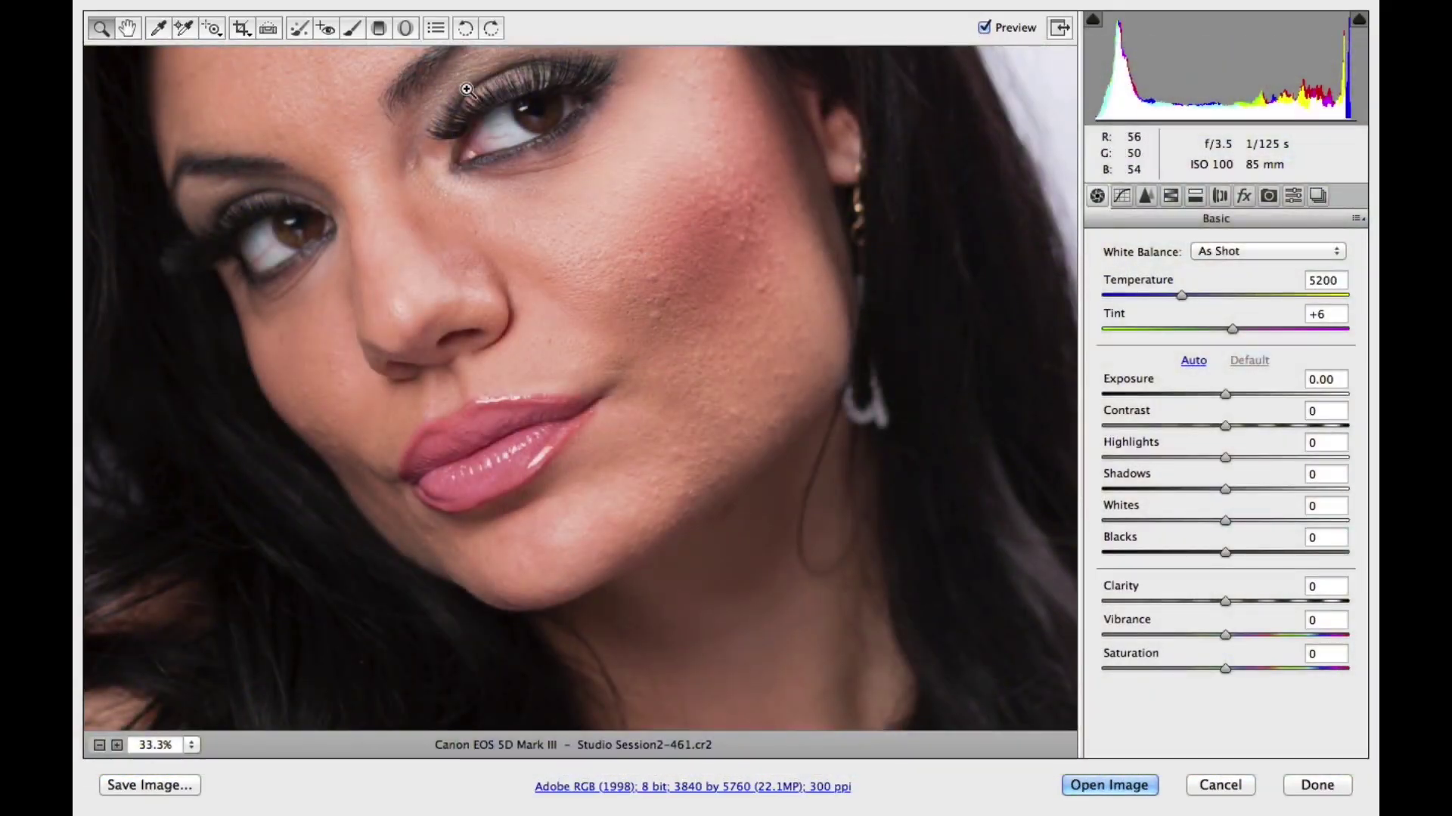
left_click(297, 30)
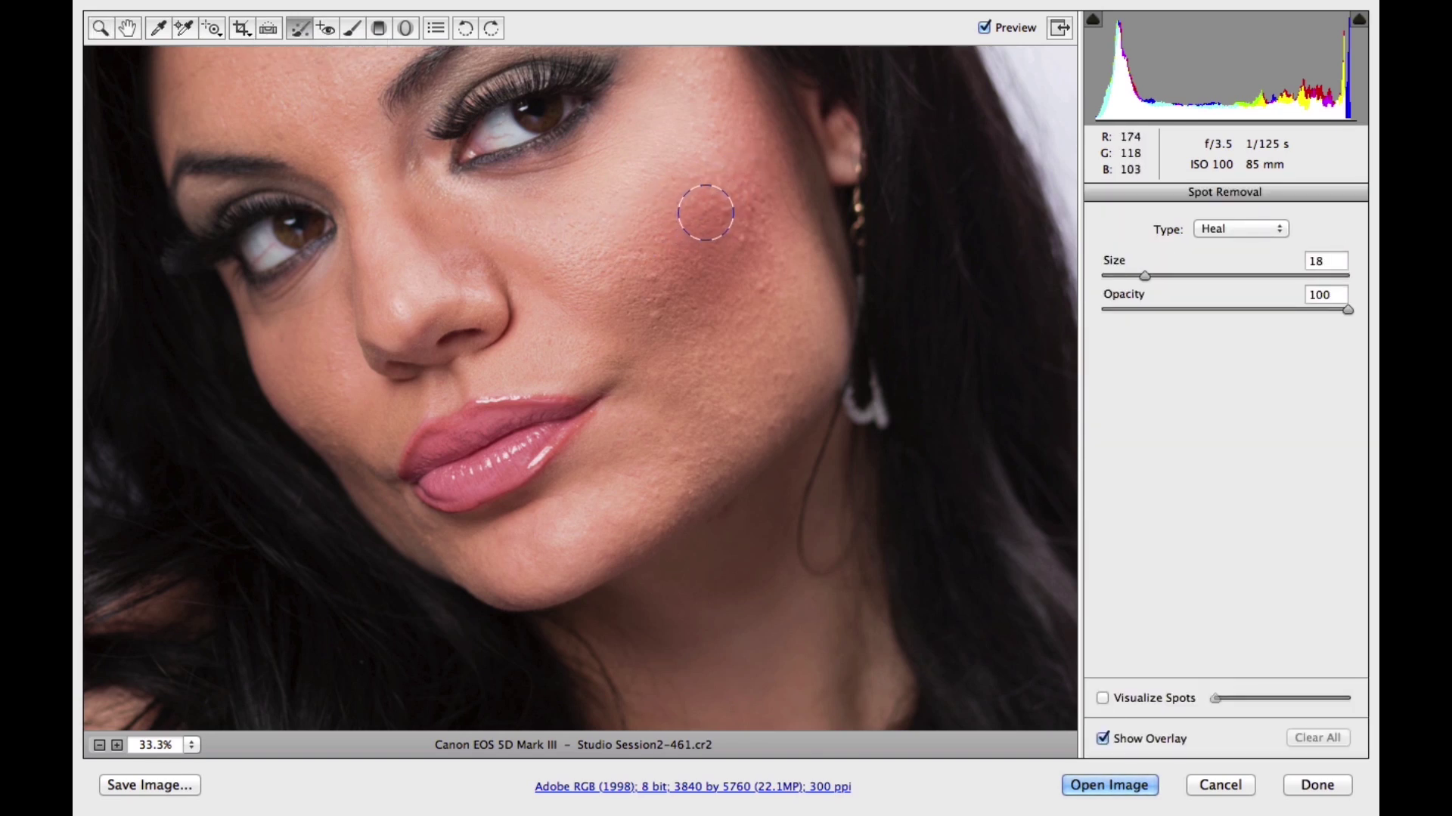
key("bracketleft")
key("bracketleft")
key("bracketleft")
key("bracketleft")
left_click(653, 314)
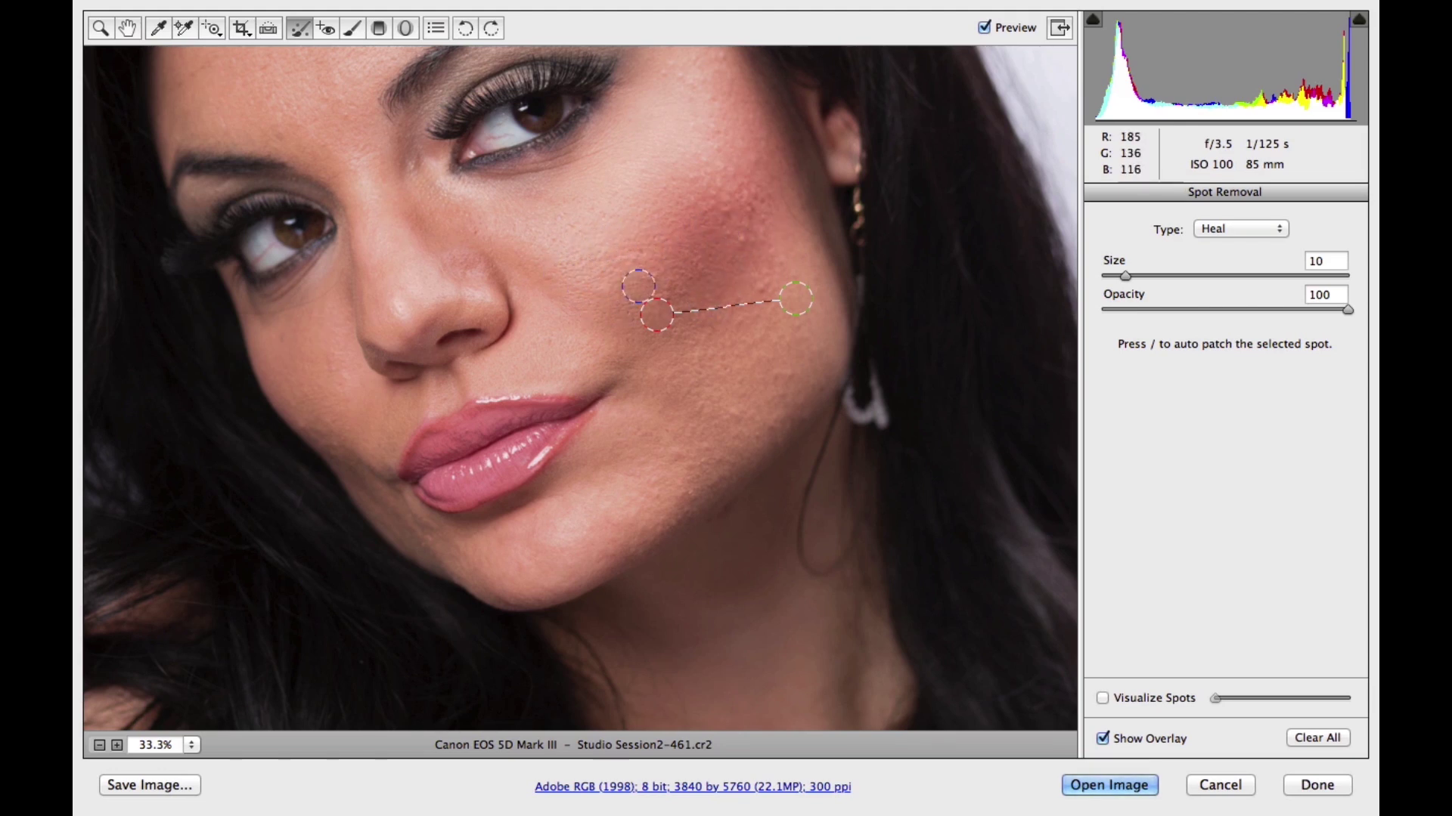
Heal seven more blemishes across the upper, outer and lower cheek, jawline and beside the nose
left_click_drag(654, 277, 655, 316)
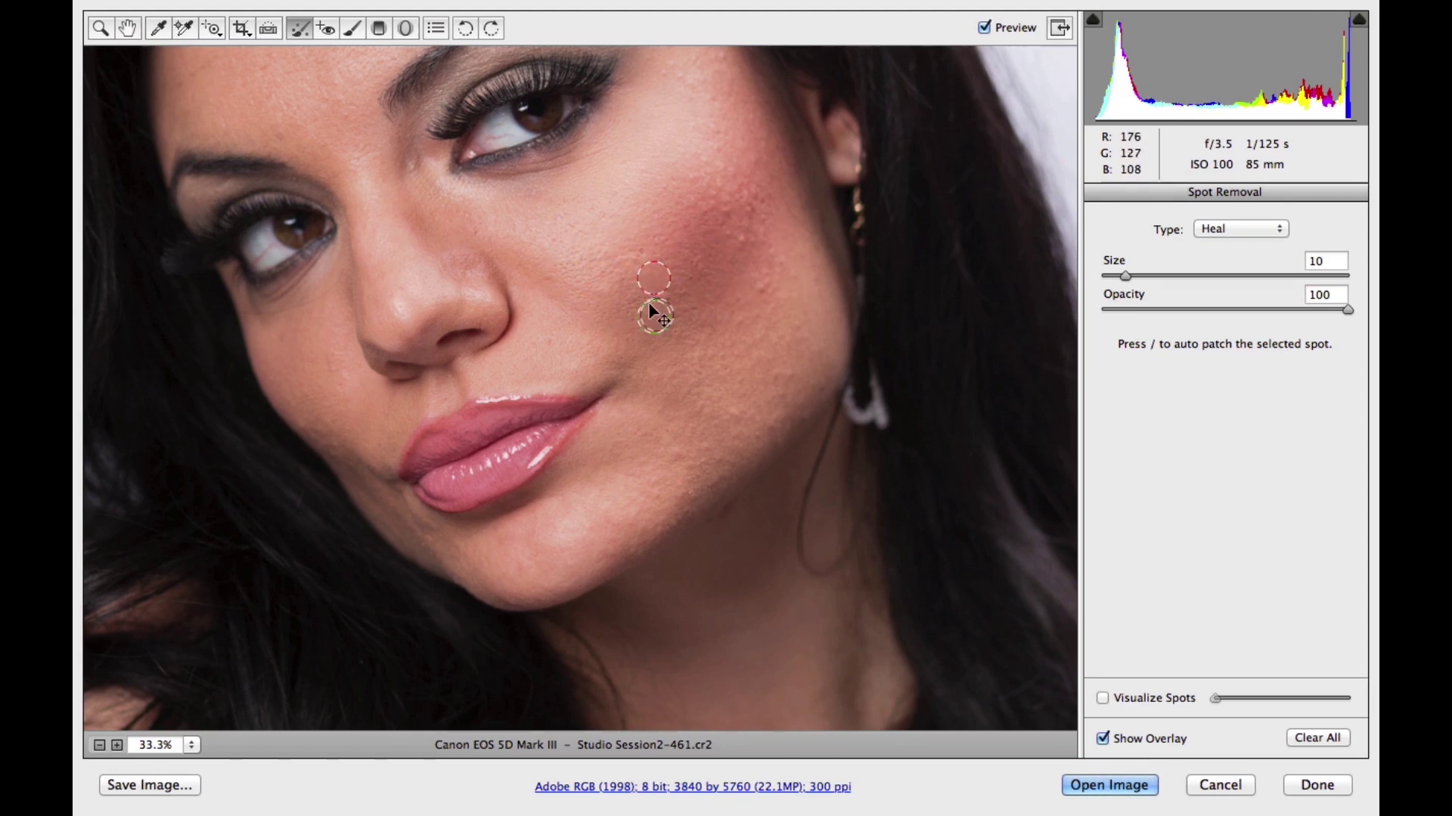
left_click(731, 216)
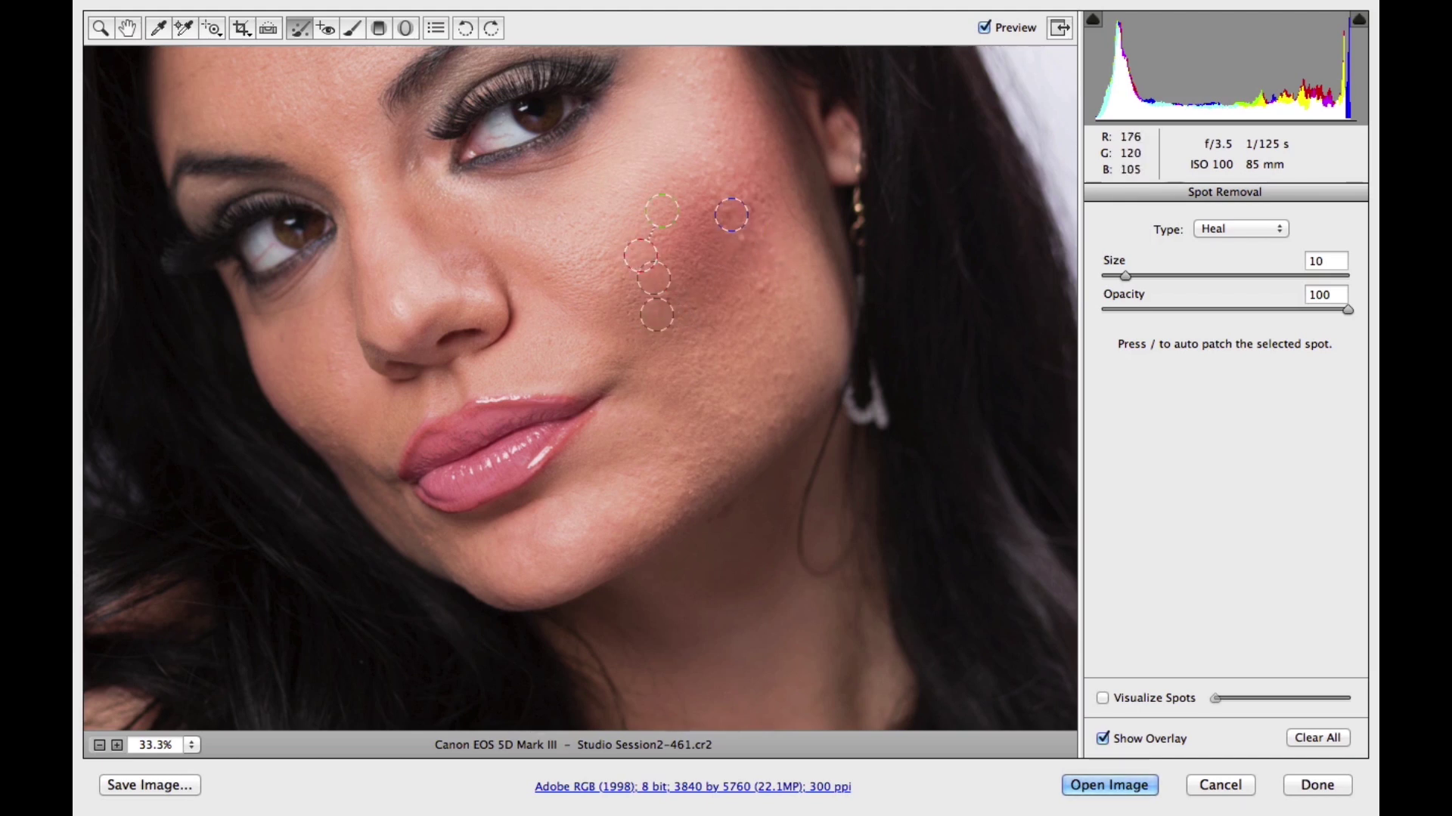
left_click(762, 288)
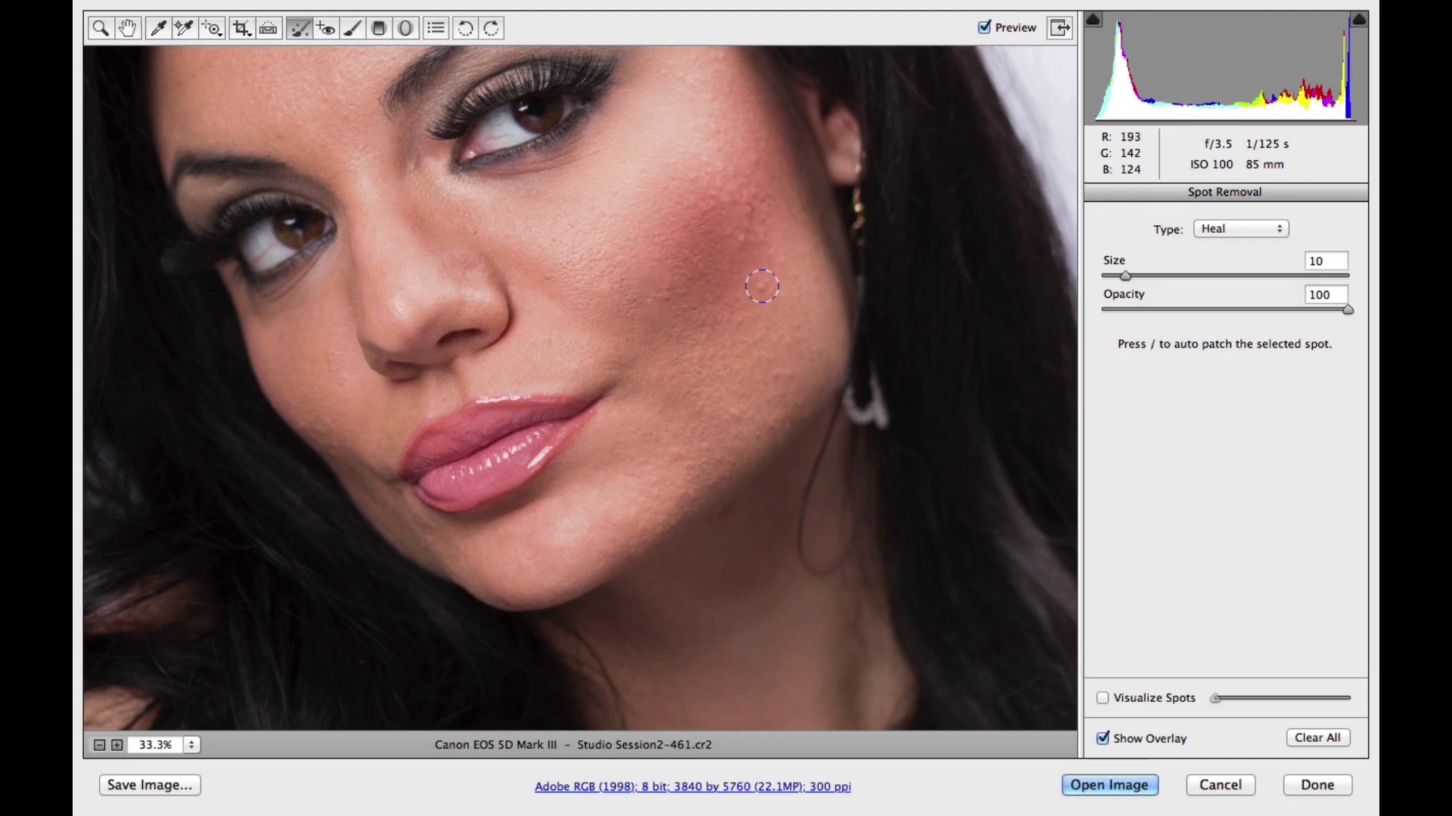
left_click(673, 449)
left_click(768, 418)
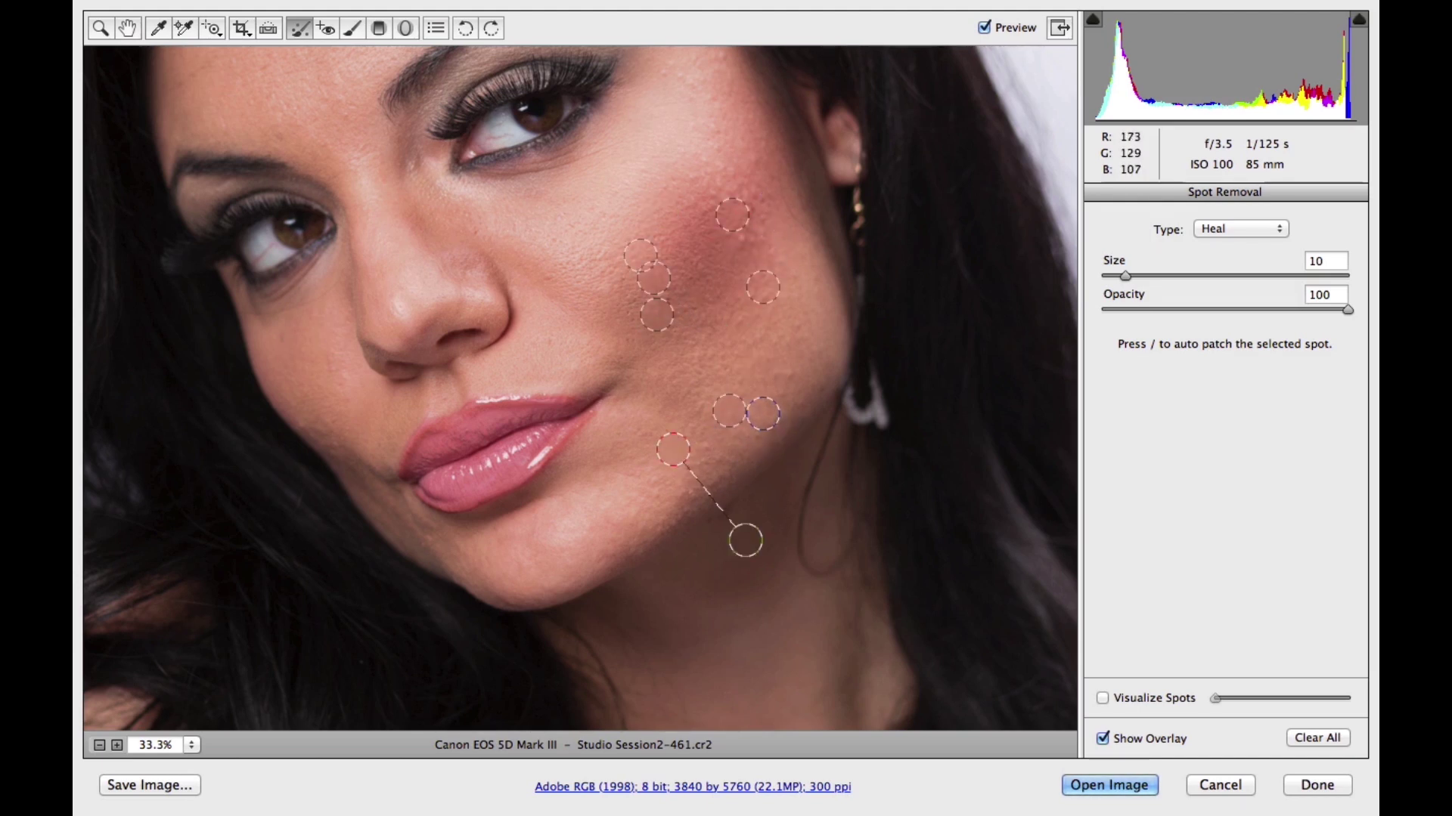
left_click(768, 375)
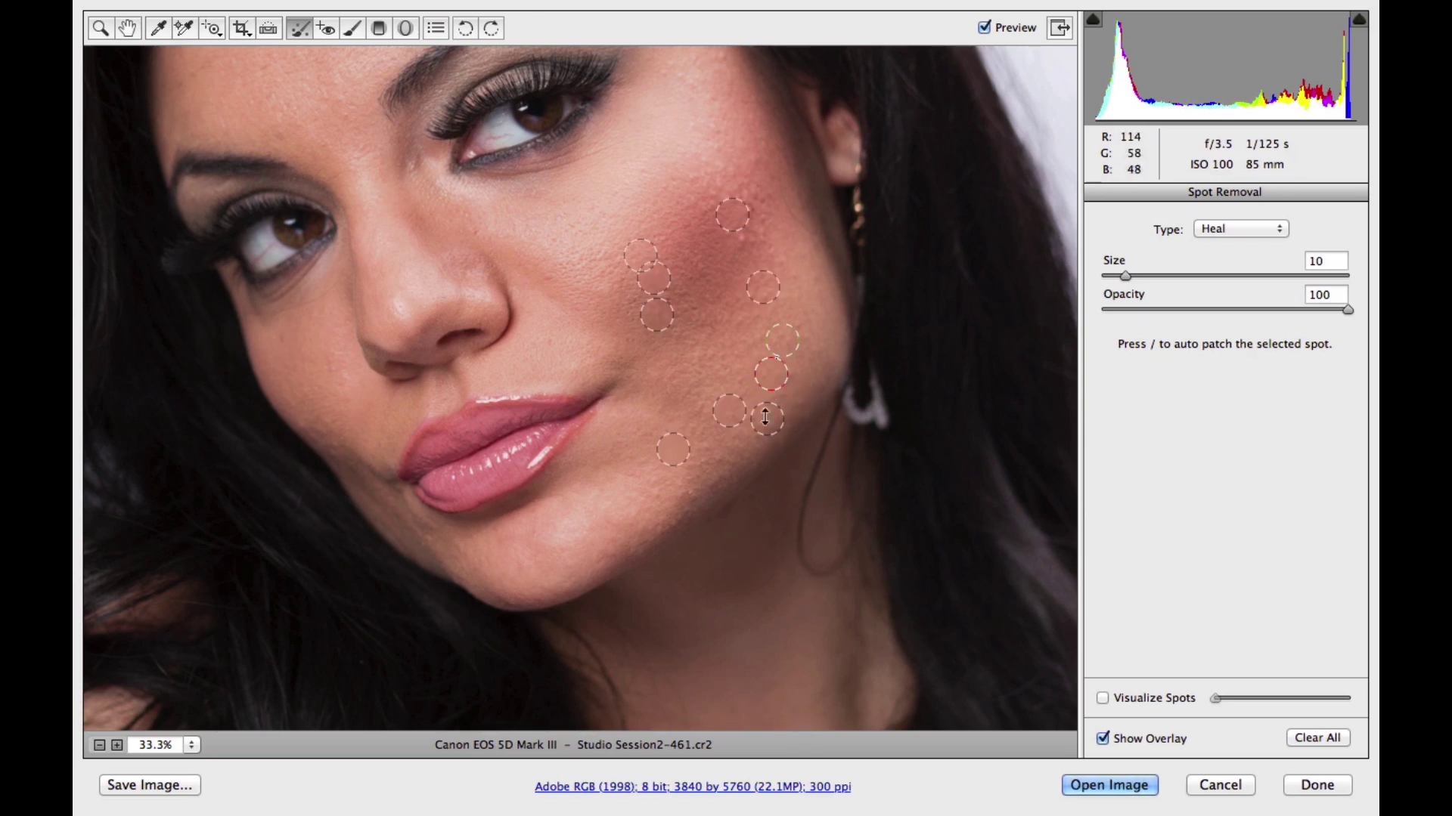
left_click(553, 281)
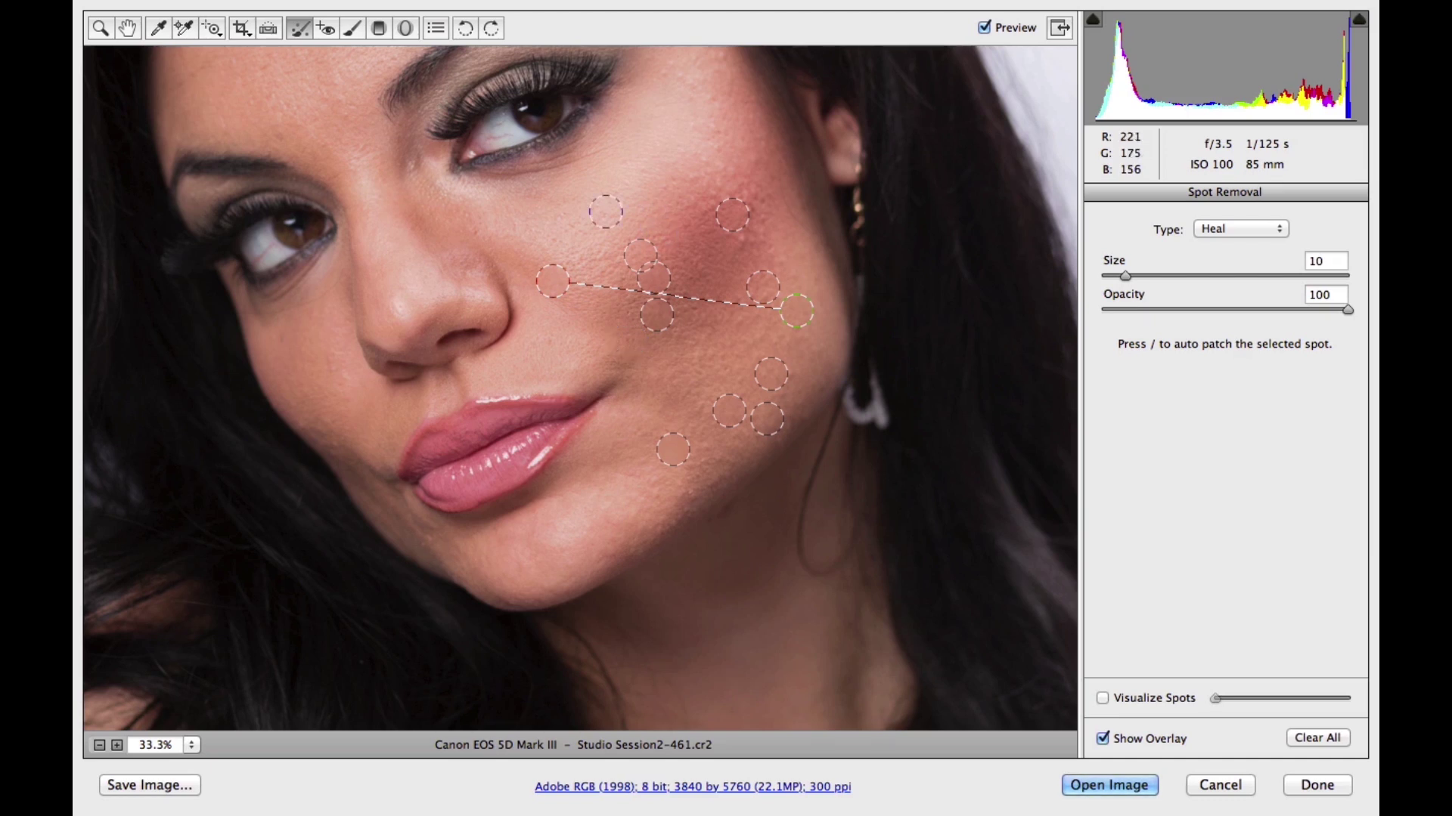
At 50% zoom, paint a heal stroke along the under-eye shadow and pick a new source
left_click_drag(526, 165, 598, 265)
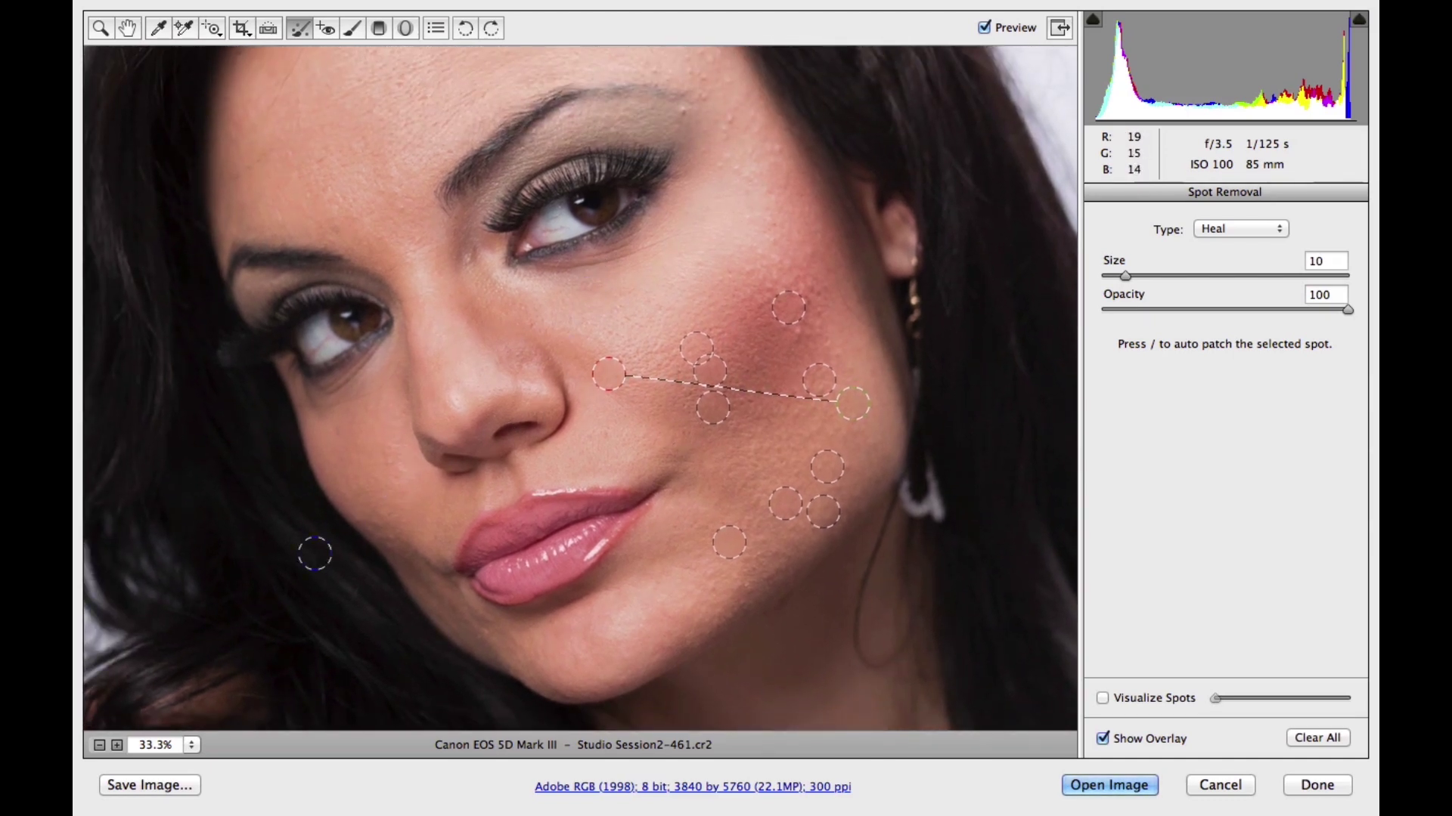
left_click(191, 746)
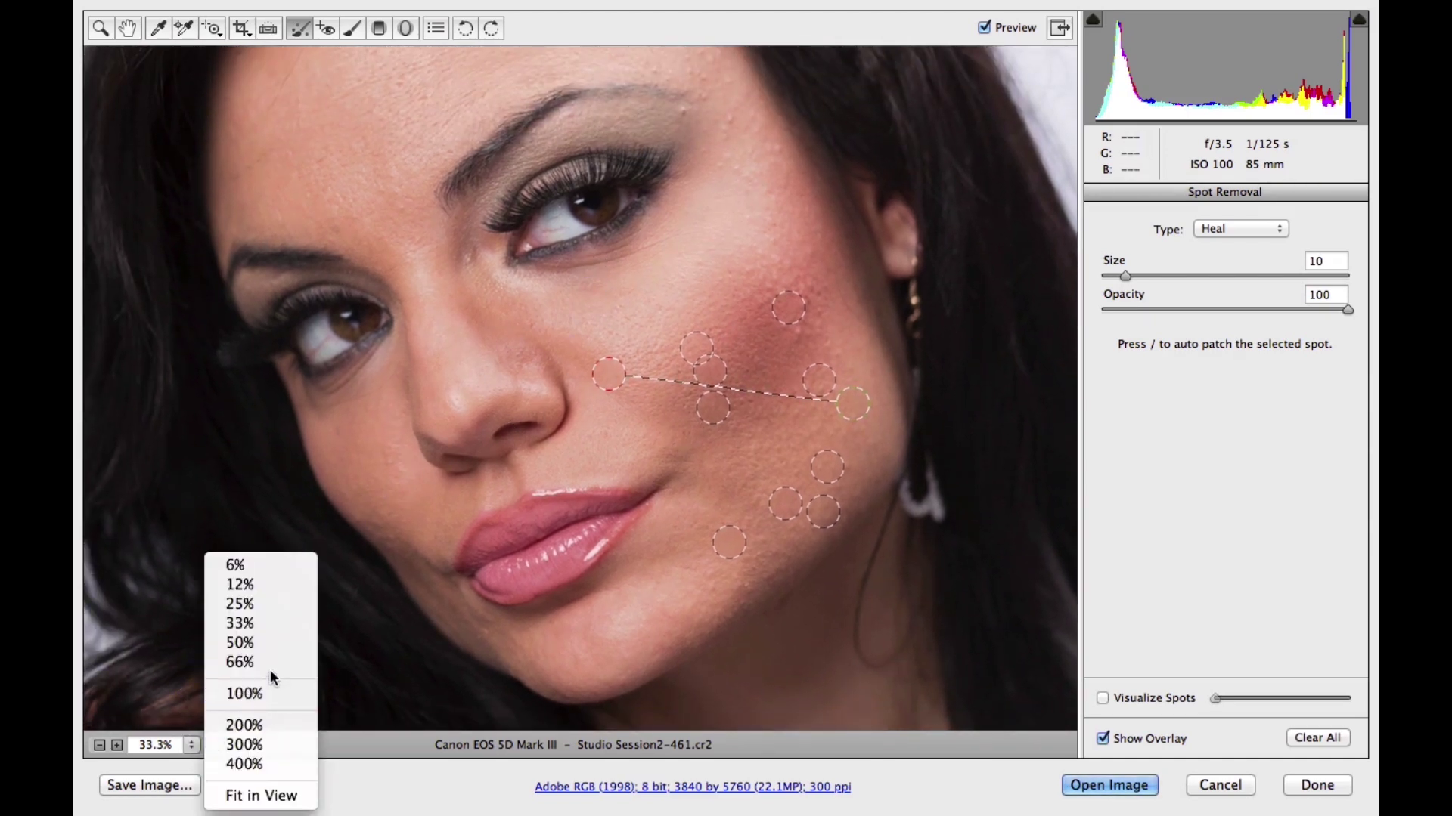
left_click(277, 642)
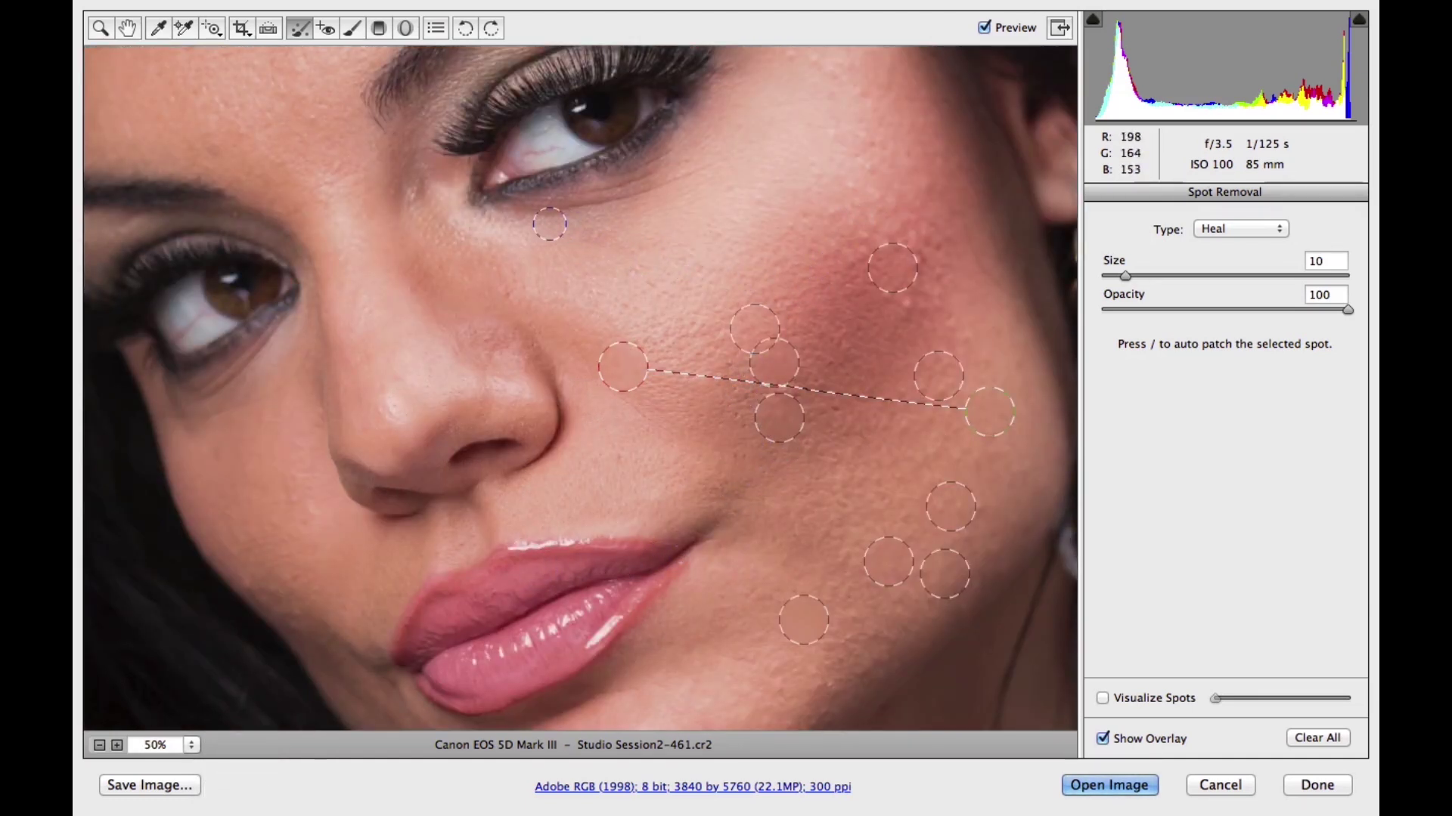
left_click(527, 210)
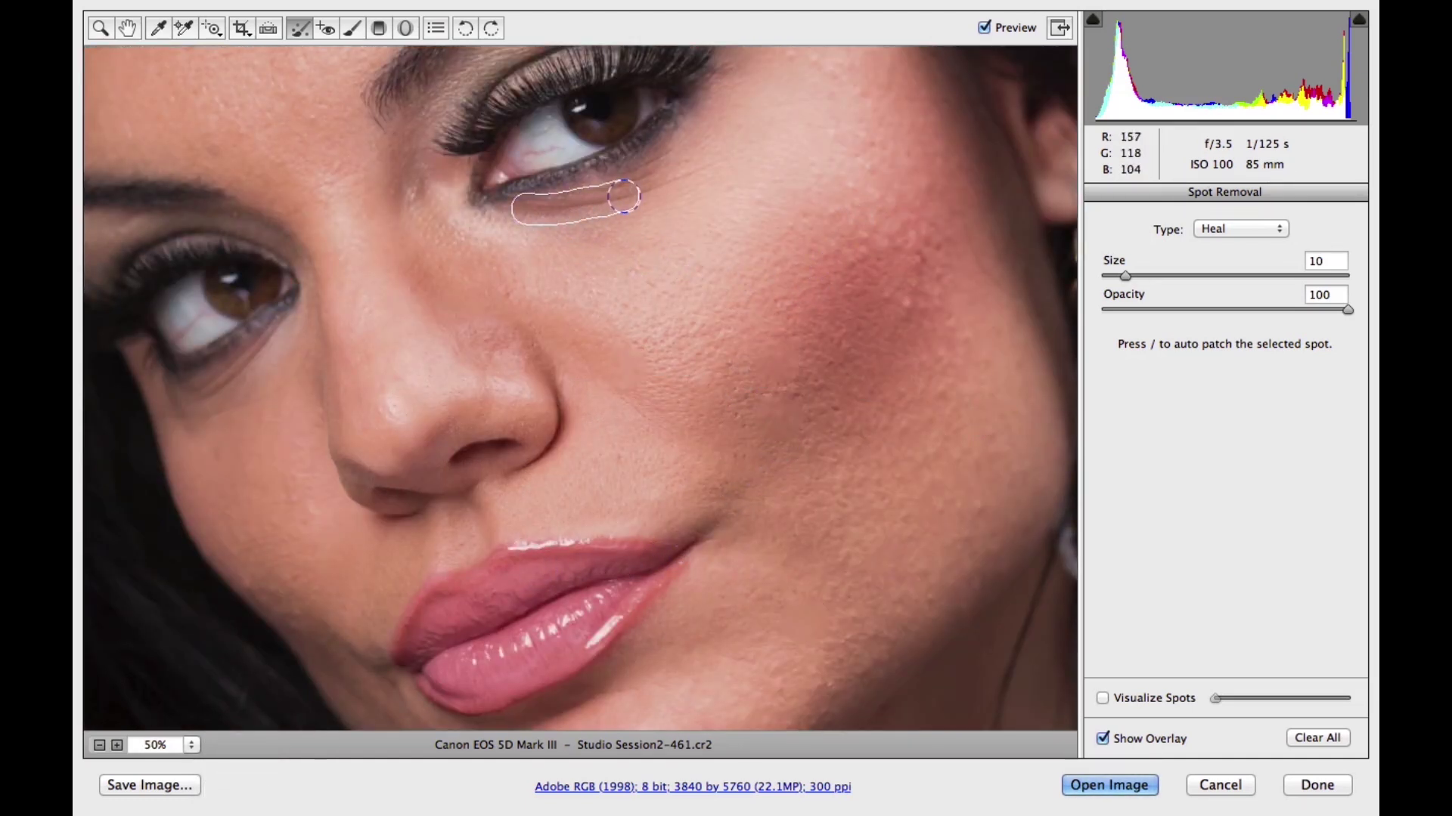
left_click_drag(678, 182, 744, 152)
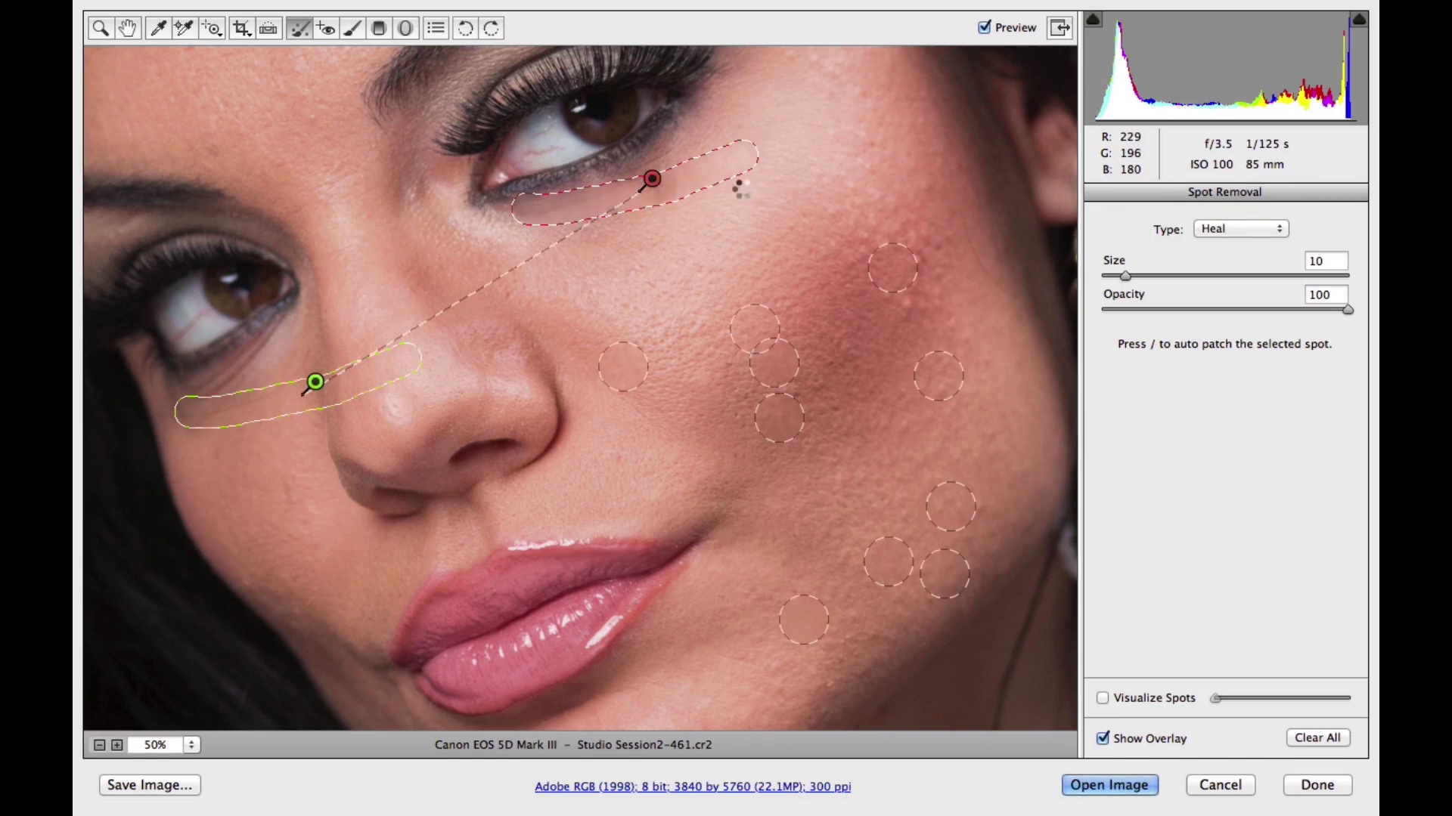
key("slash")
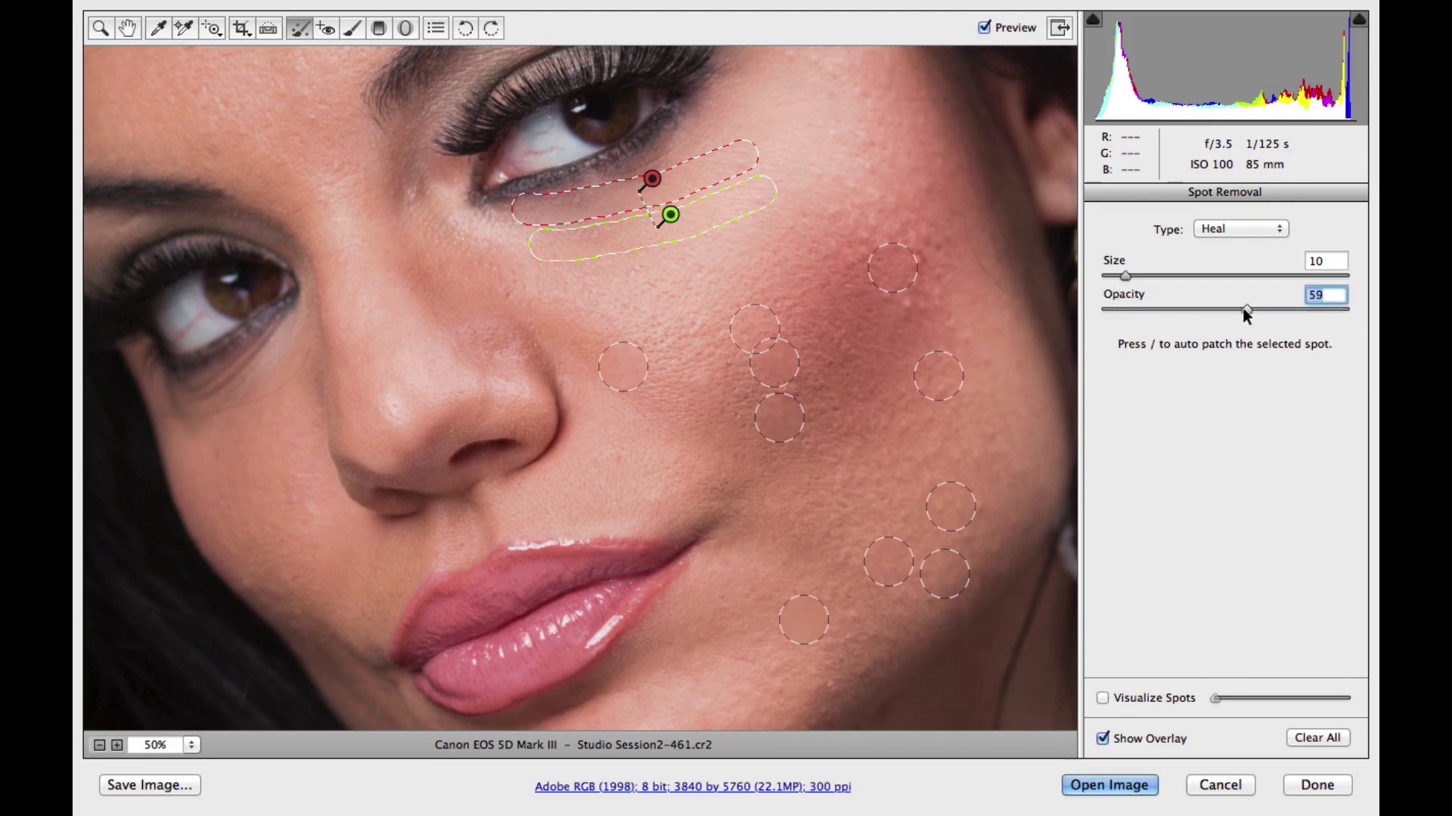
Lower the under-eye heal stroke's Opacity to about 20
key("Down")
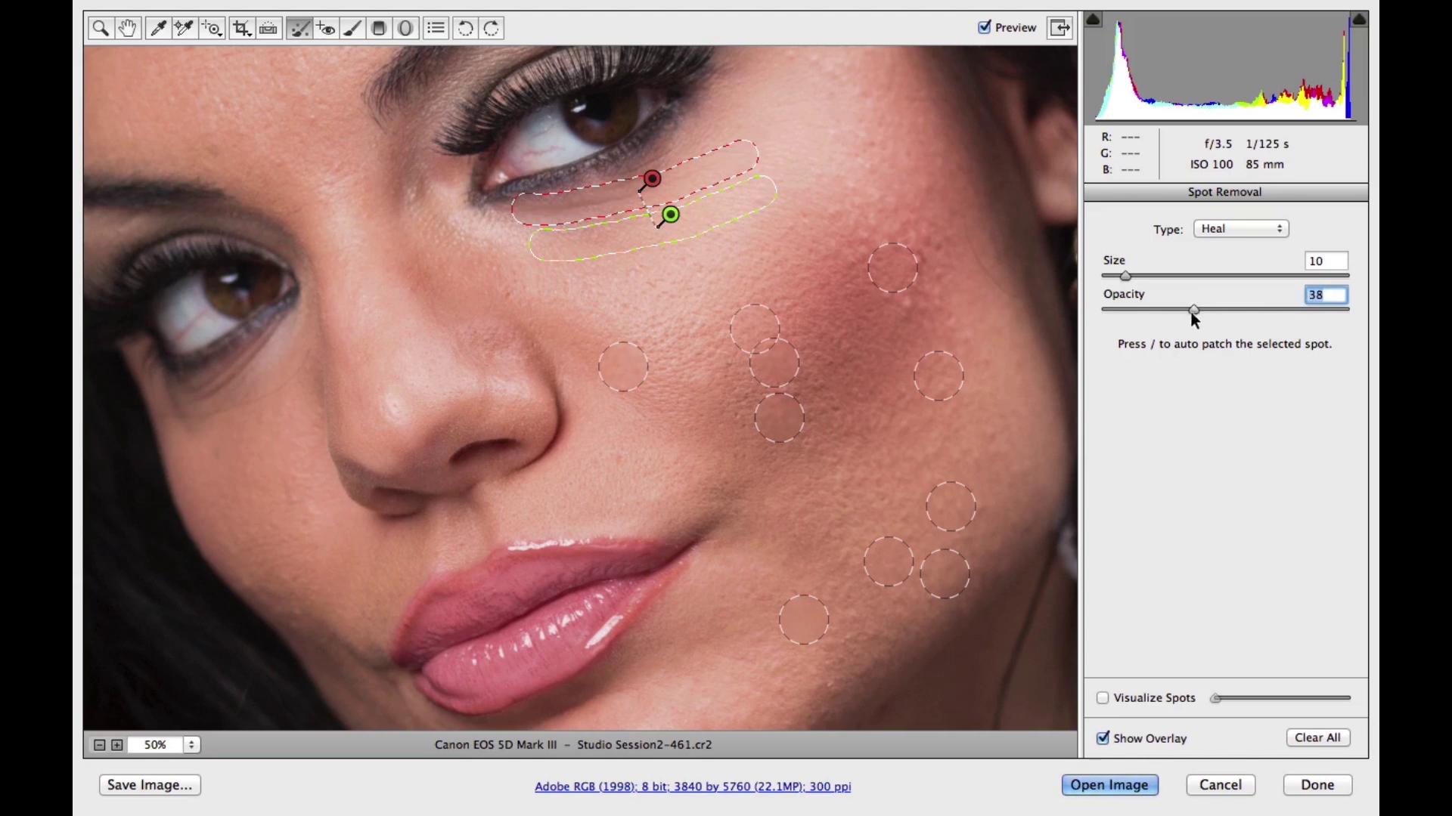
left_click_drag(1190, 313, 1090, 311)
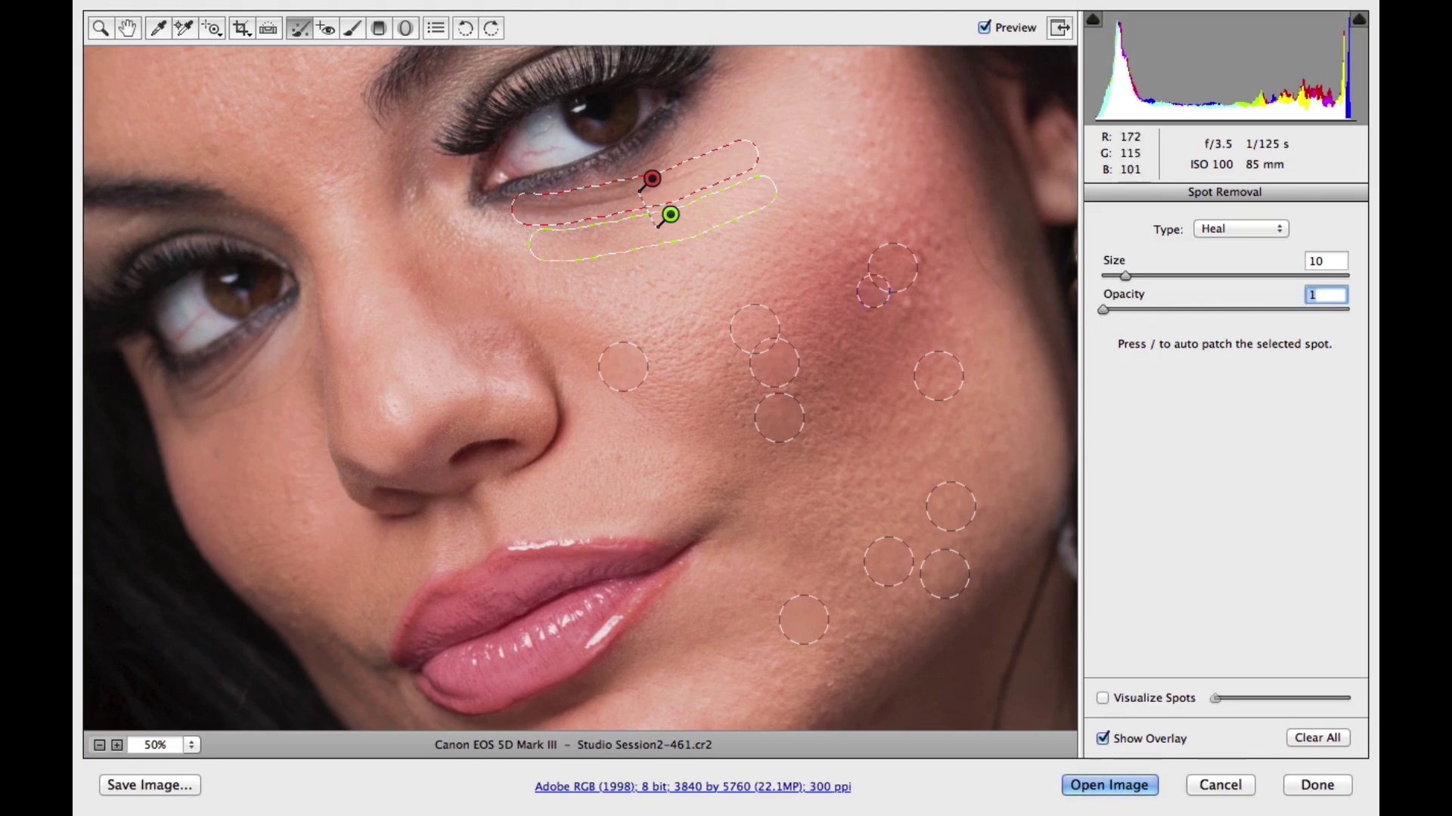
left_click_drag(1122, 310, 1156, 327)
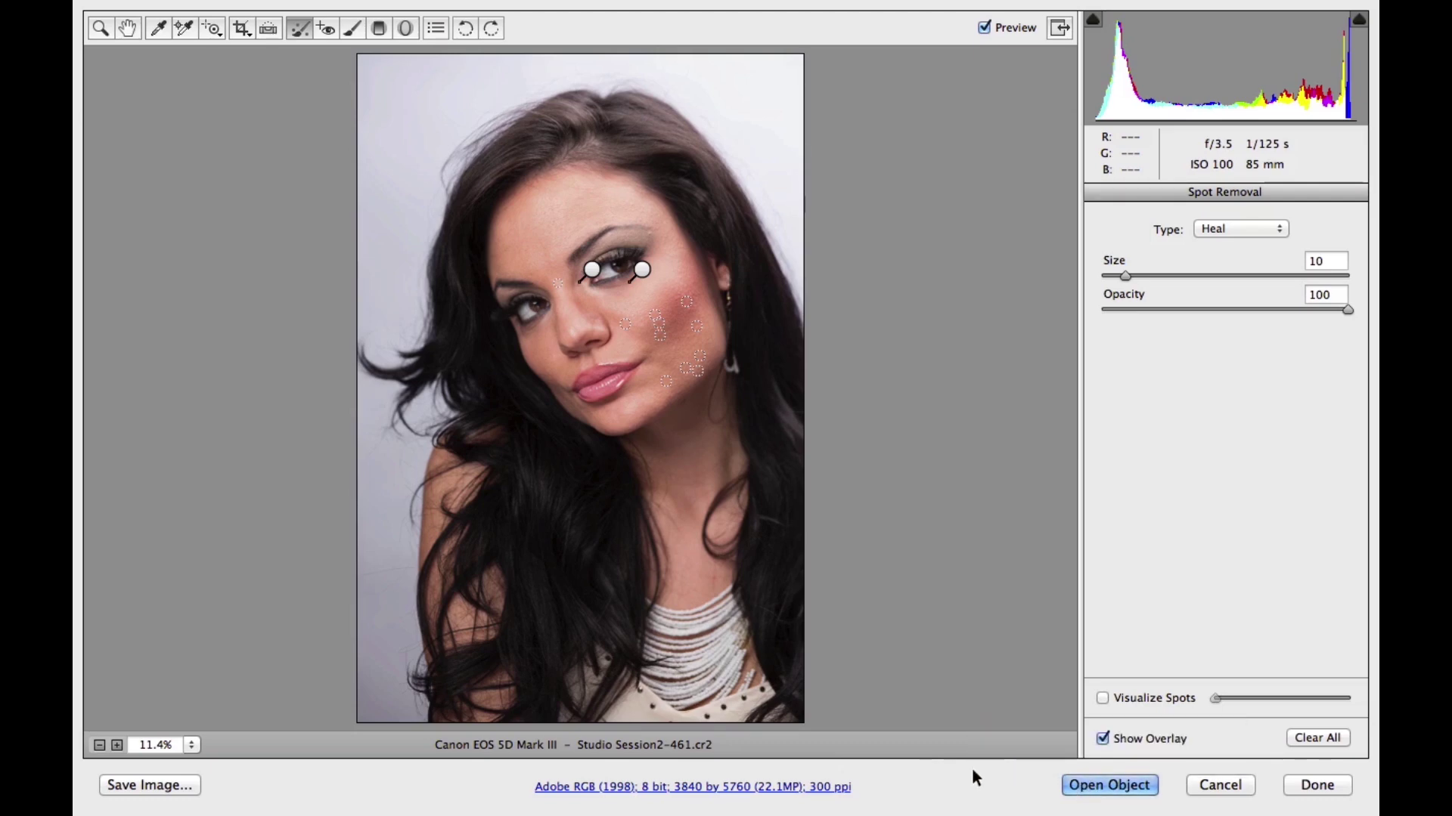
Open the retouched portrait in Photoshop as a Smart Object and zoom in on the face
left_click(1102, 787)
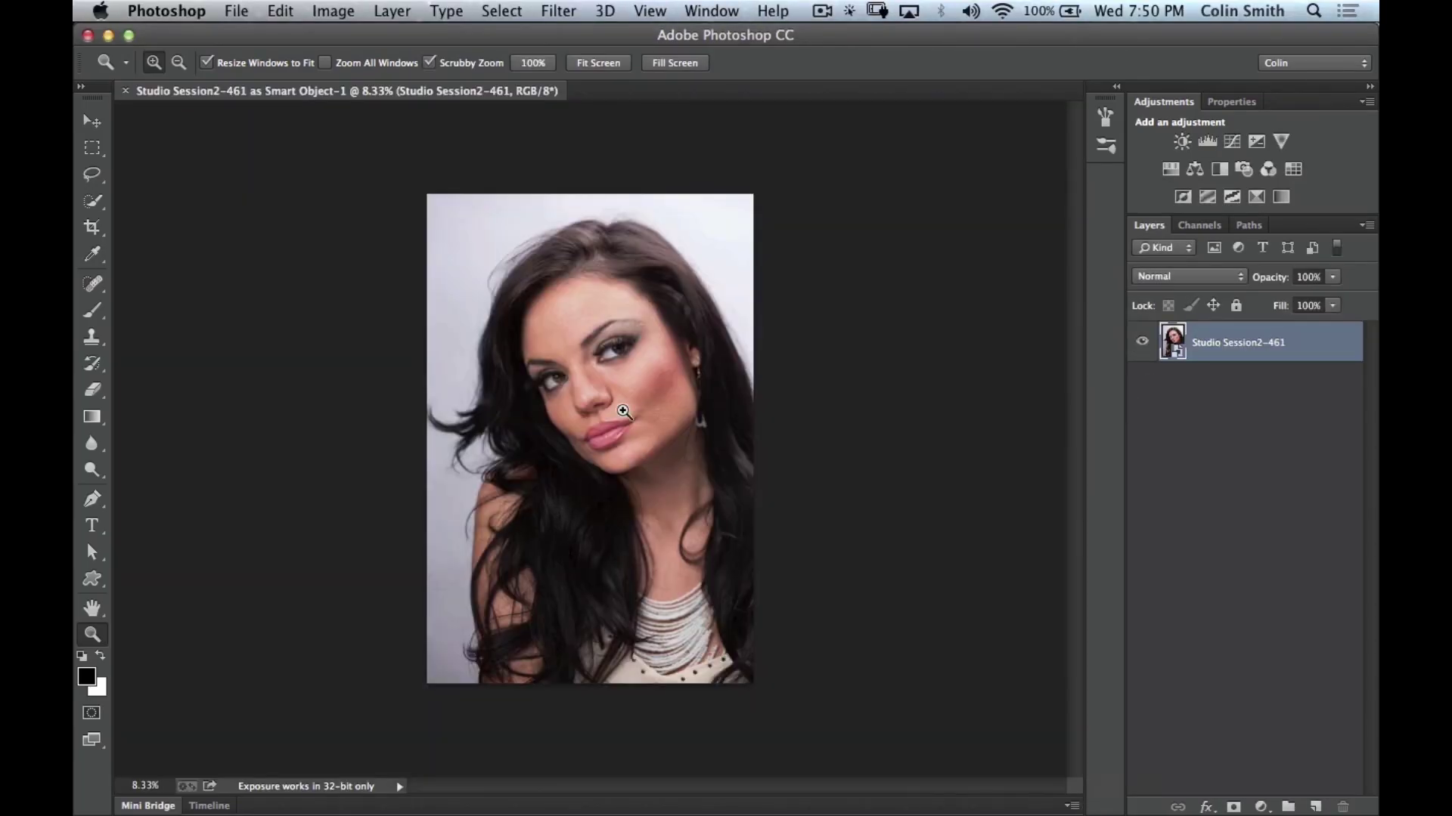
left_click_drag(623, 411, 689, 411)
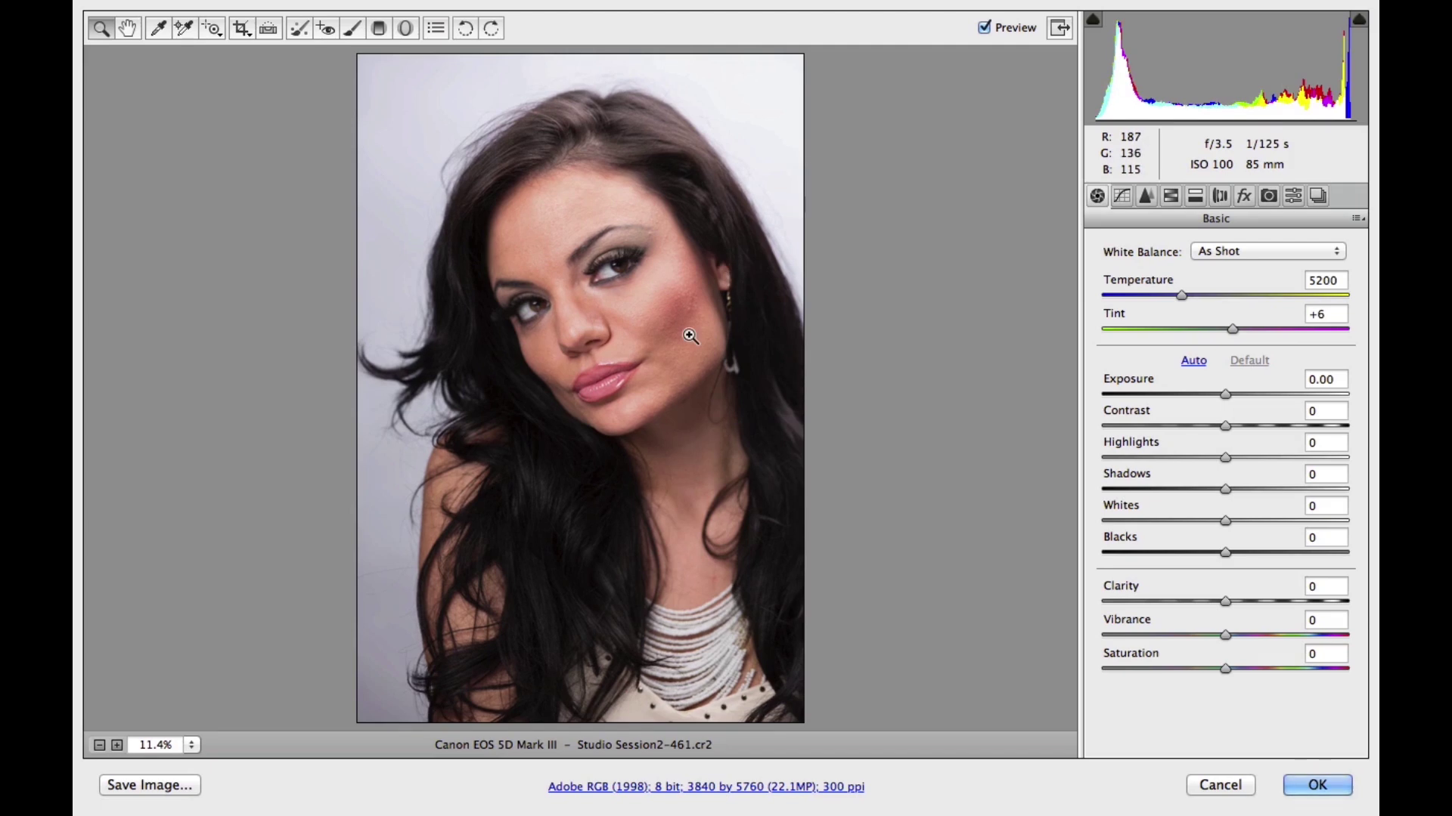
Check the workflow options, cancel out of Camera Raw, and enlarge the heal brush on _MG_1413.cr2
left_click(652, 789)
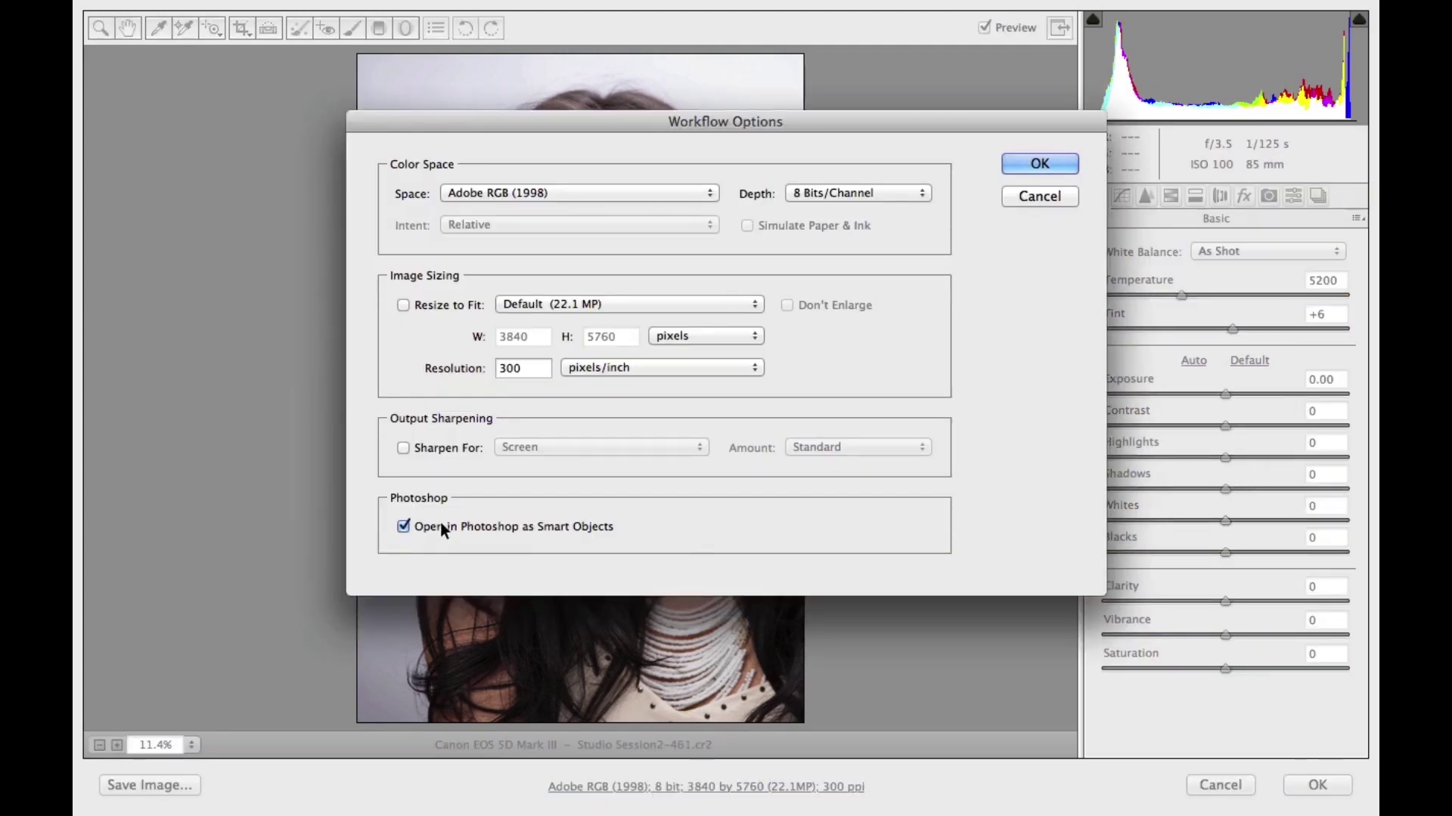
left_click(1039, 164)
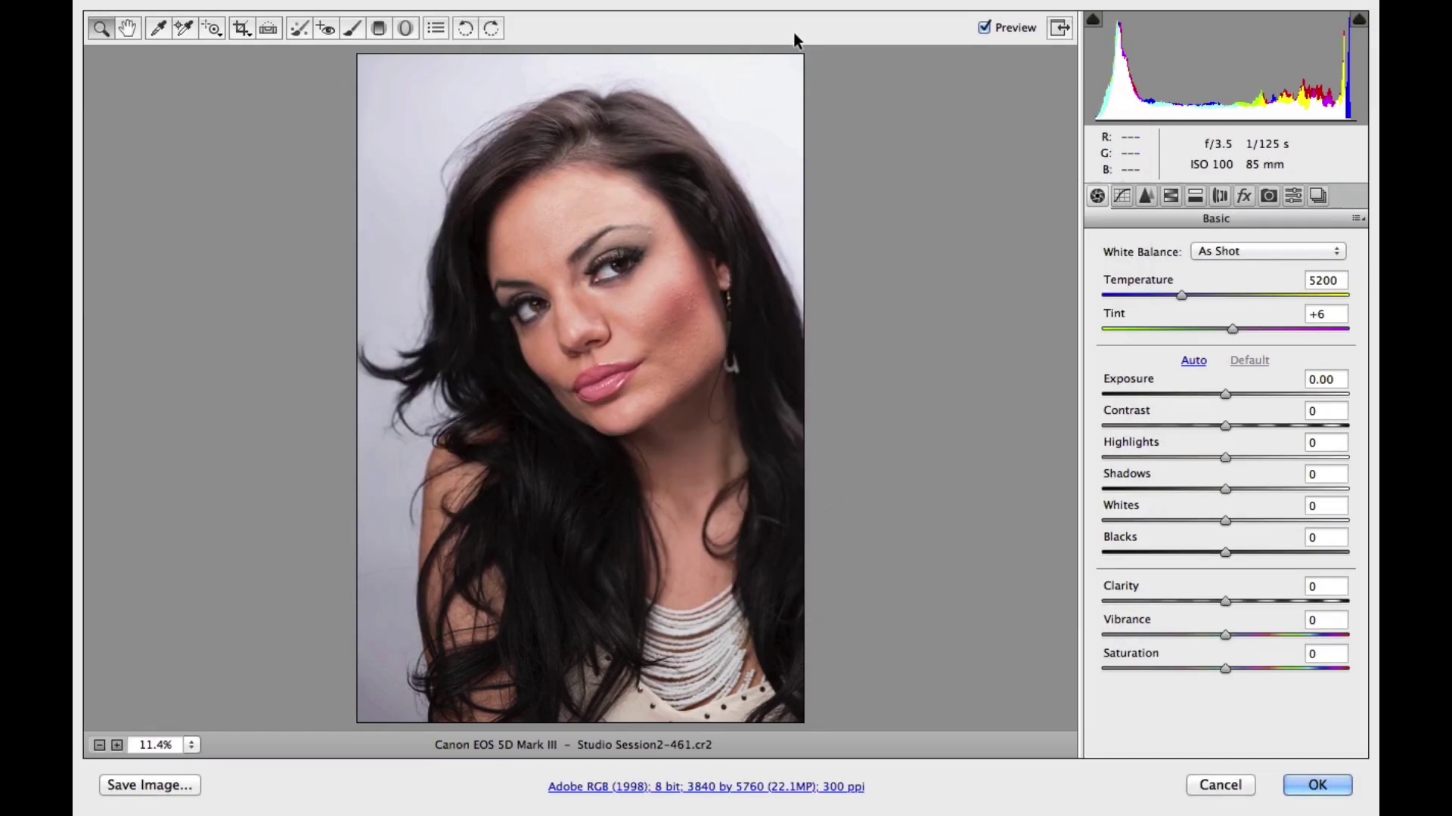
left_click(1212, 788)
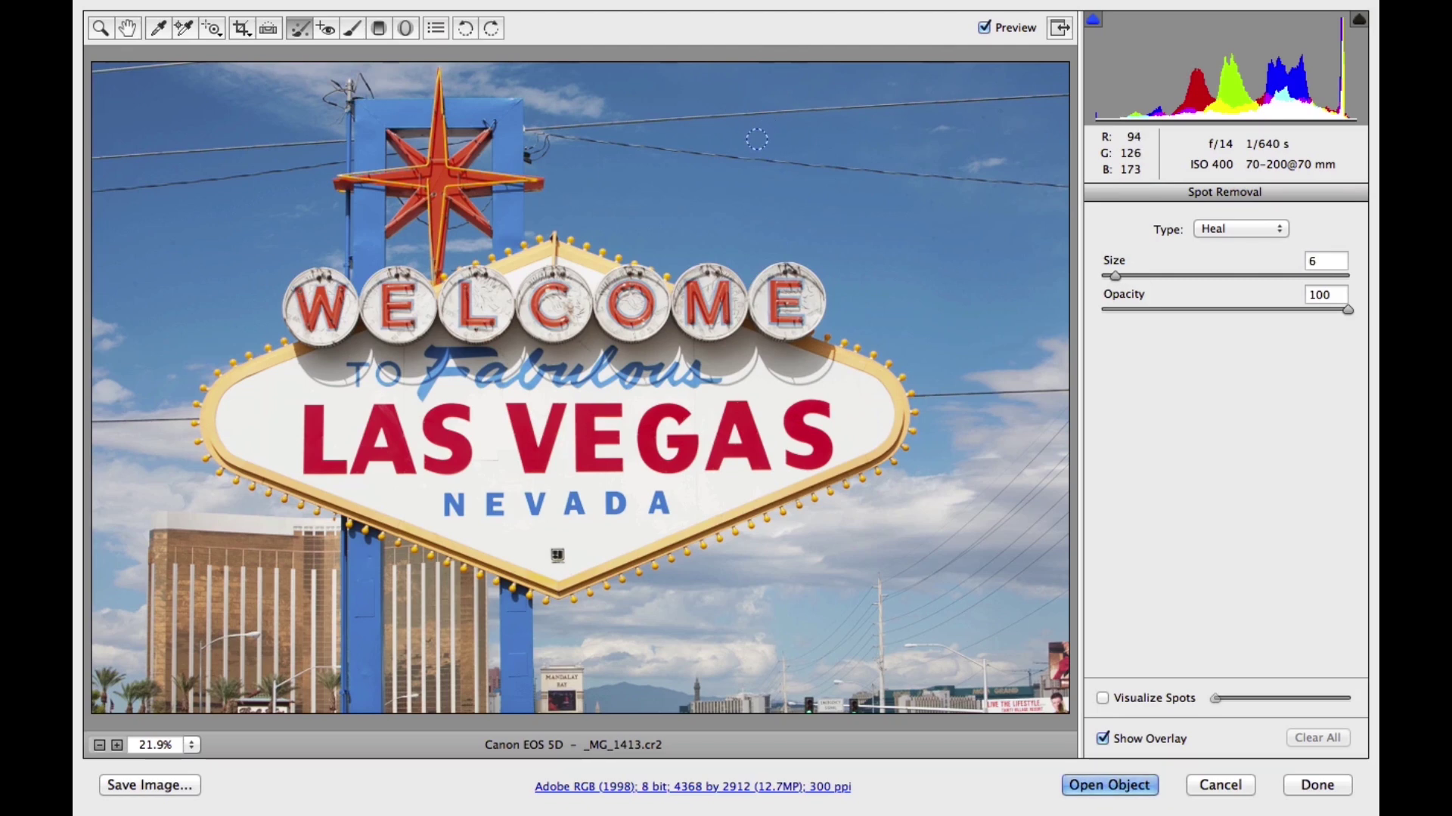
key("bracketright")
key("bracketright")
key("bracketright")
Set the heal brush to Size 7 and heal the wire beside the star's top
key("bracketleft")
key("bracketleft")
key("bracketleft")
key("bracketleft")
key("bracketleft")
mouse_move(591, 172)
left_mouse_down()
mouse_move(703, 250)
mouse_move(597, 181)
mouse_move(681, 232)
mouse_move(603, 218)
mouse_move(591, 239)
mouse_move(605, 221)
mouse_move(585, 217)
left_mouse_up()
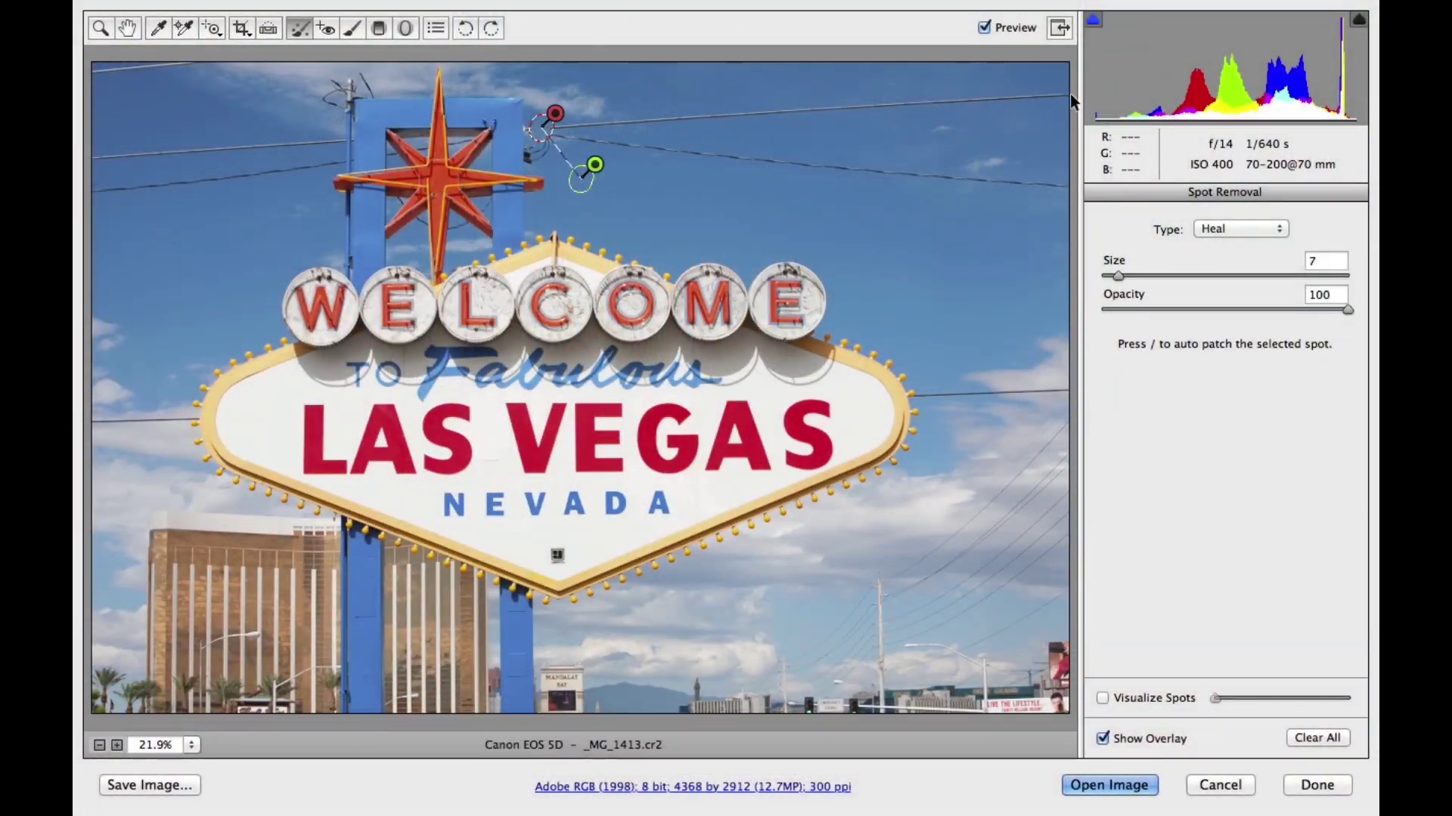
Heal the wire in a straight line to the right edge, moving its source to clean sky
left_click(1064, 97, "shift")
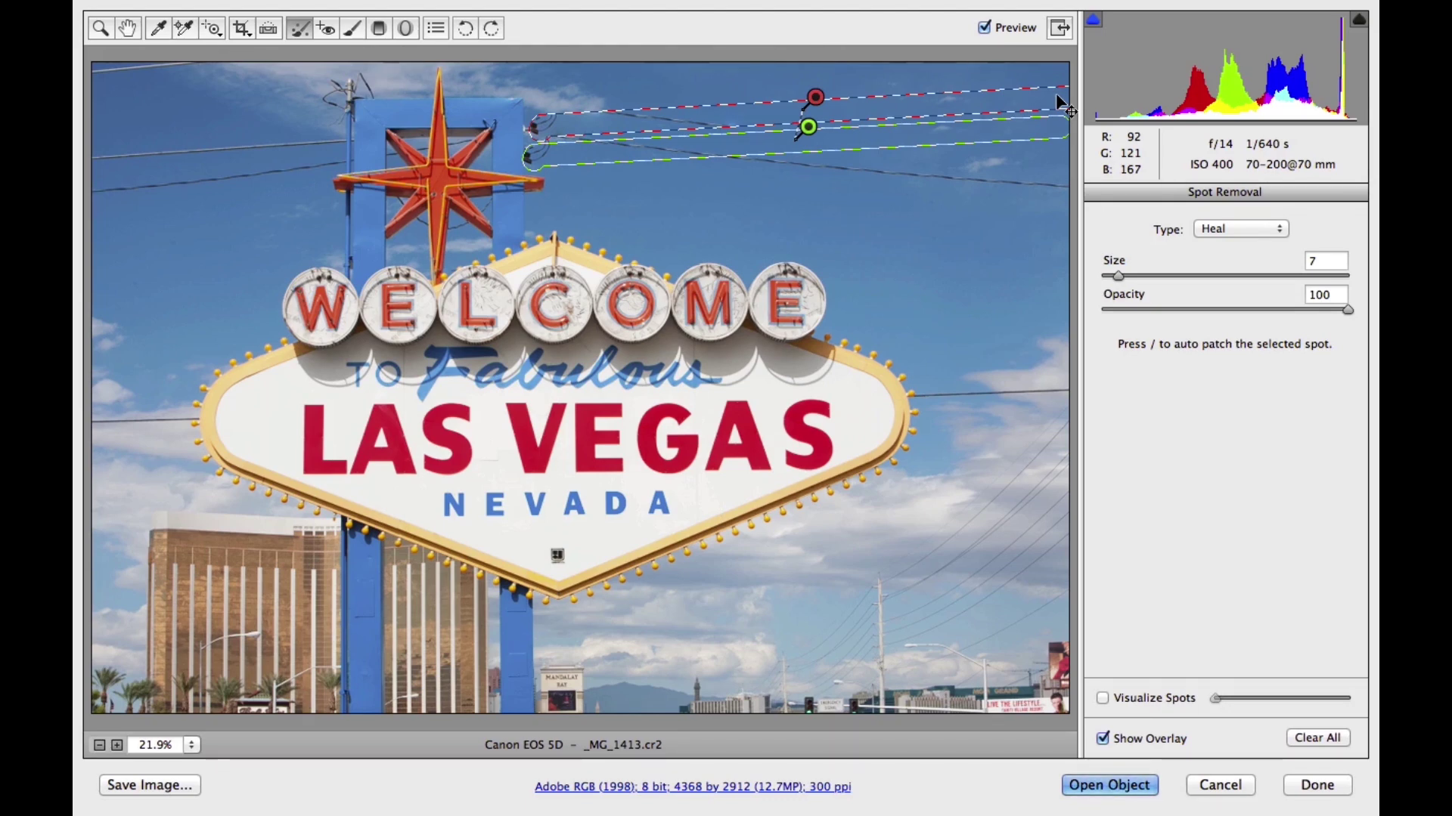
key("slash")
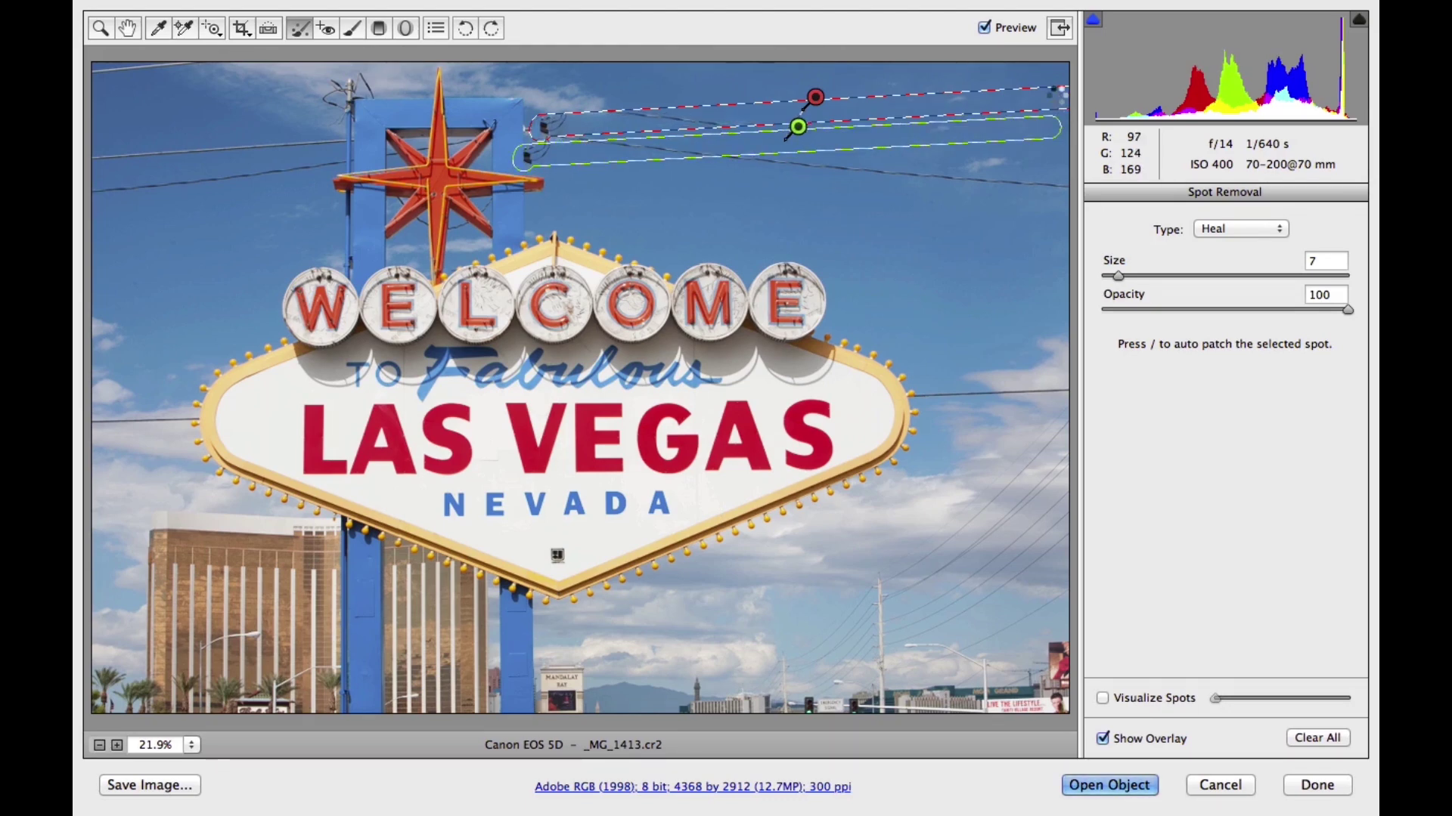
key("slash")
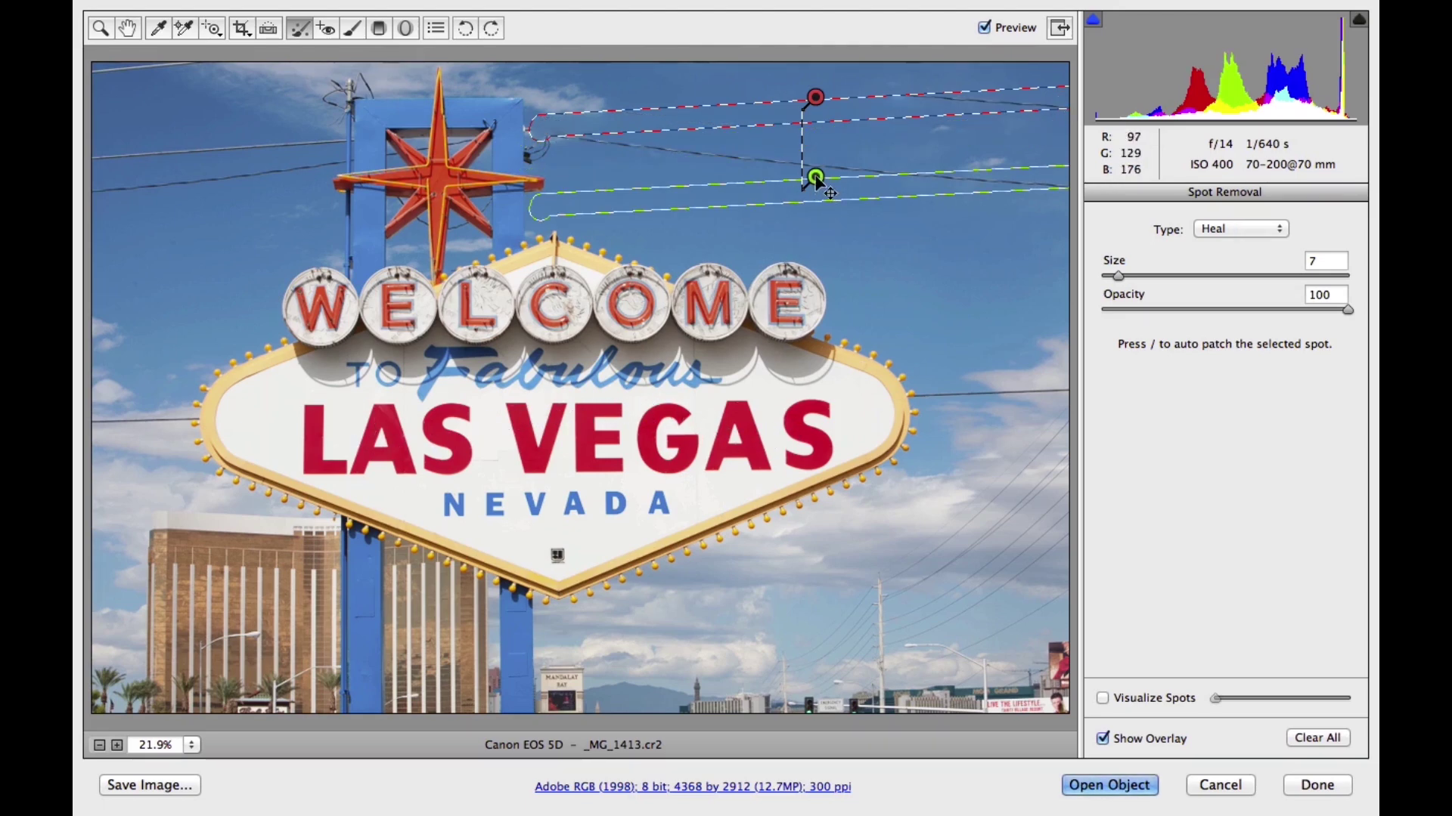
mouse_move(815, 185)
left_mouse_down()
mouse_move(800, 229)
mouse_move(735, 220)
mouse_move(806, 199)
mouse_move(548, 225)
mouse_move(535, 152)
mouse_move(824, 189)
mouse_move(828, 170)
mouse_move(773, 185)
left_mouse_up()
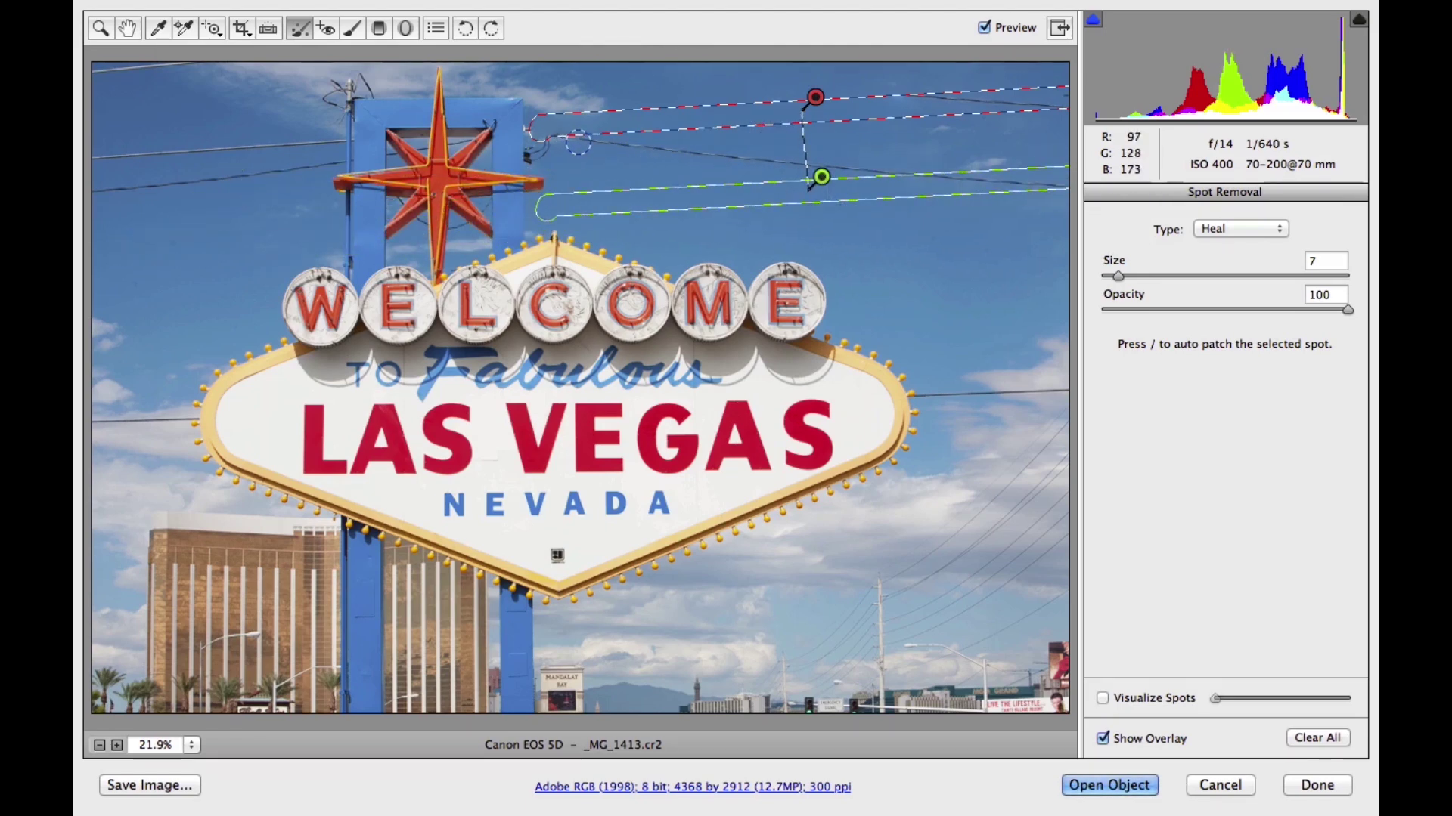
Heal wire segments near the star, across the upper-right sky, right of the sign and top-left corner
left_click(583, 142)
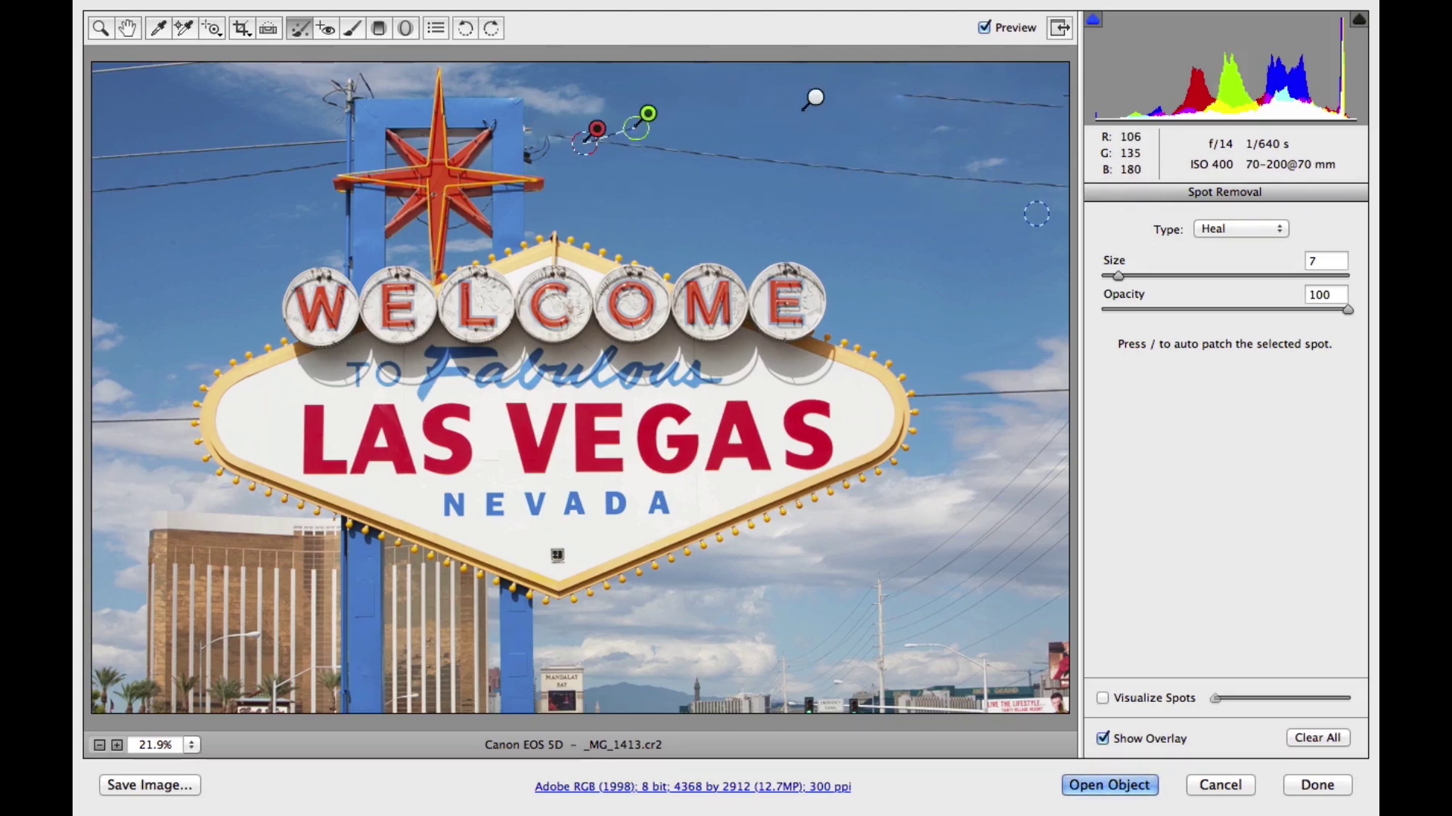
left_click(1056, 193, "shift")
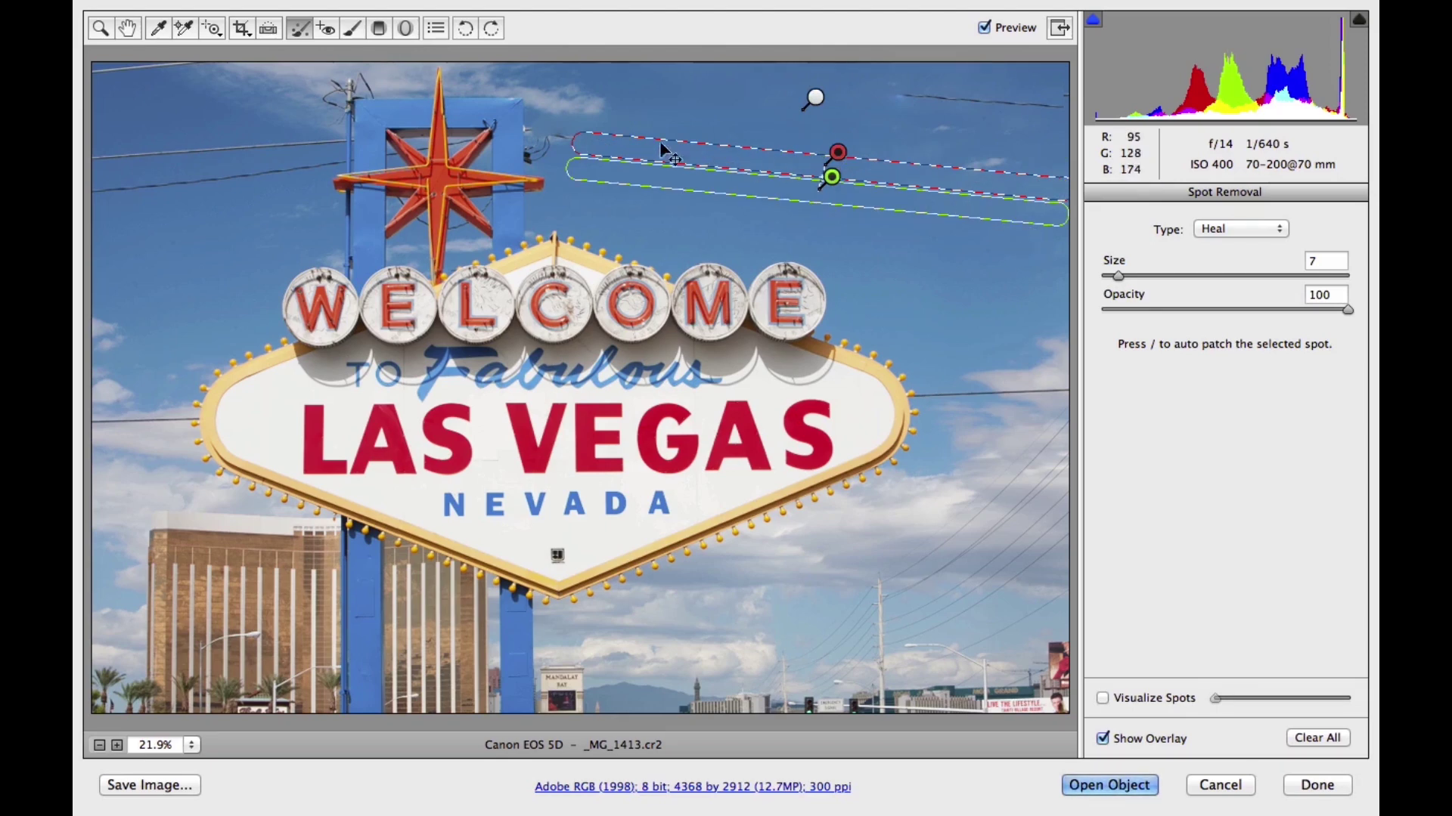
left_click_drag(903, 92, 1065, 108)
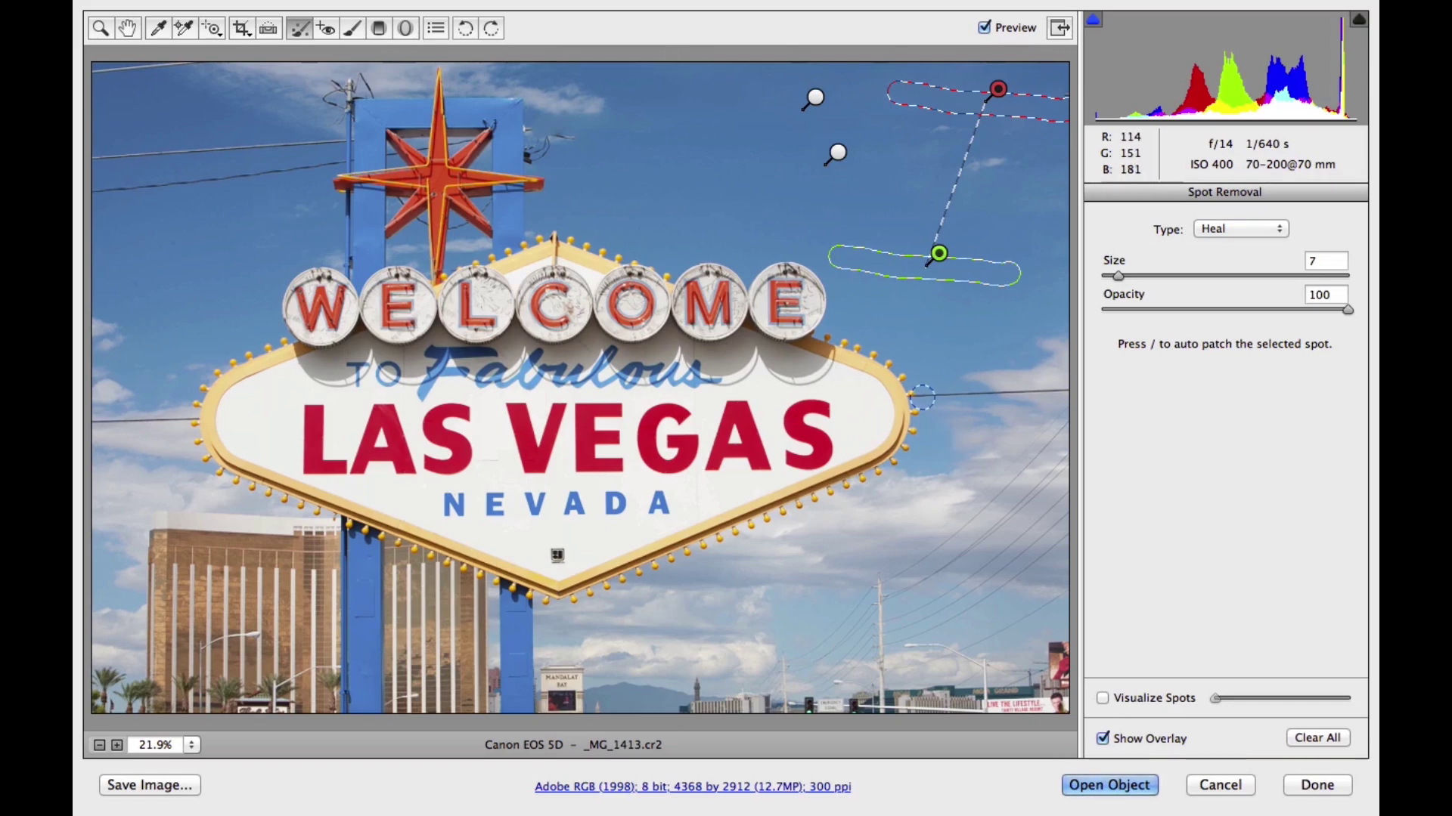
left_click_drag(920, 397, 1065, 391)
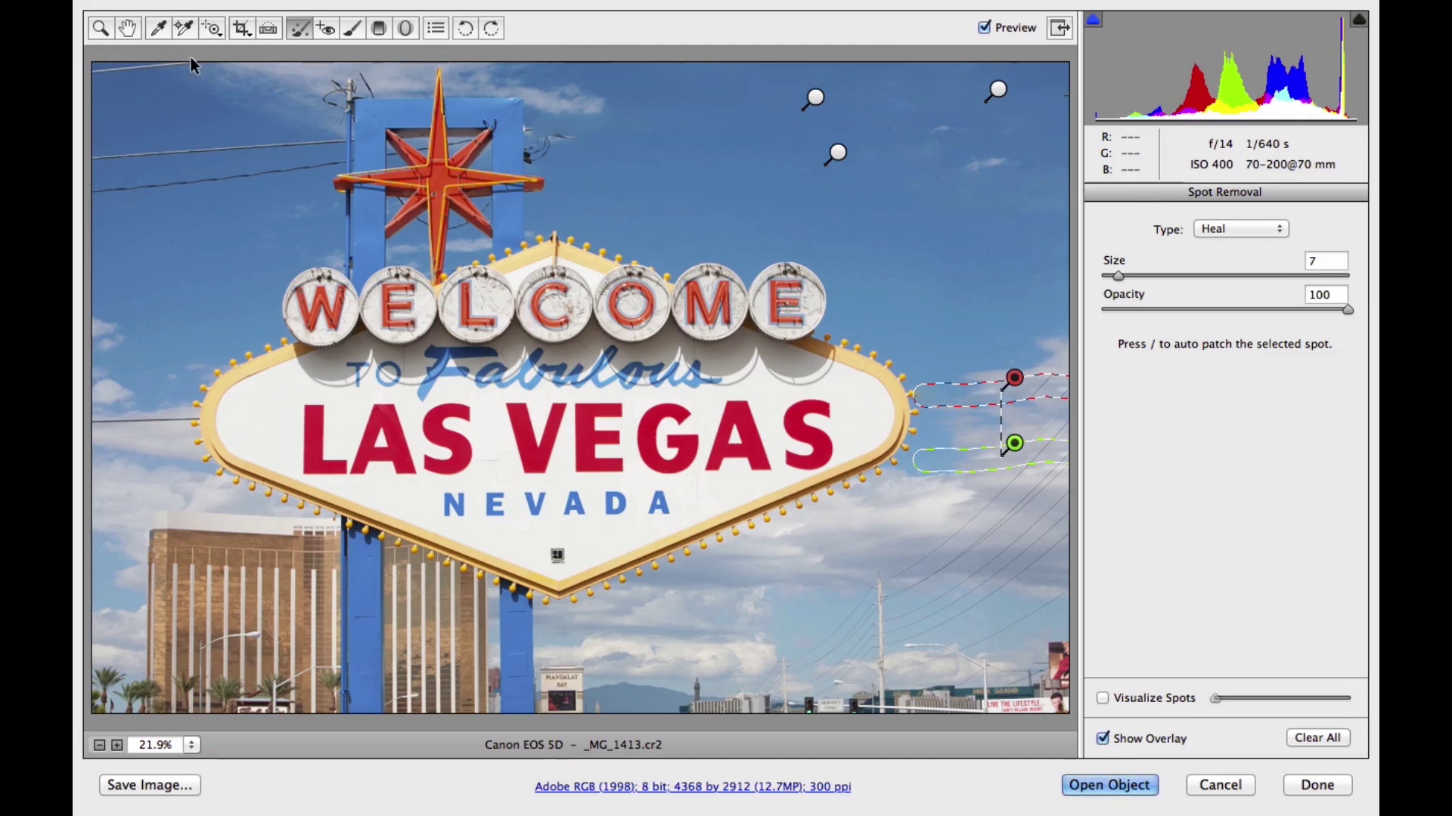
left_click_drag(173, 75, 95, 79)
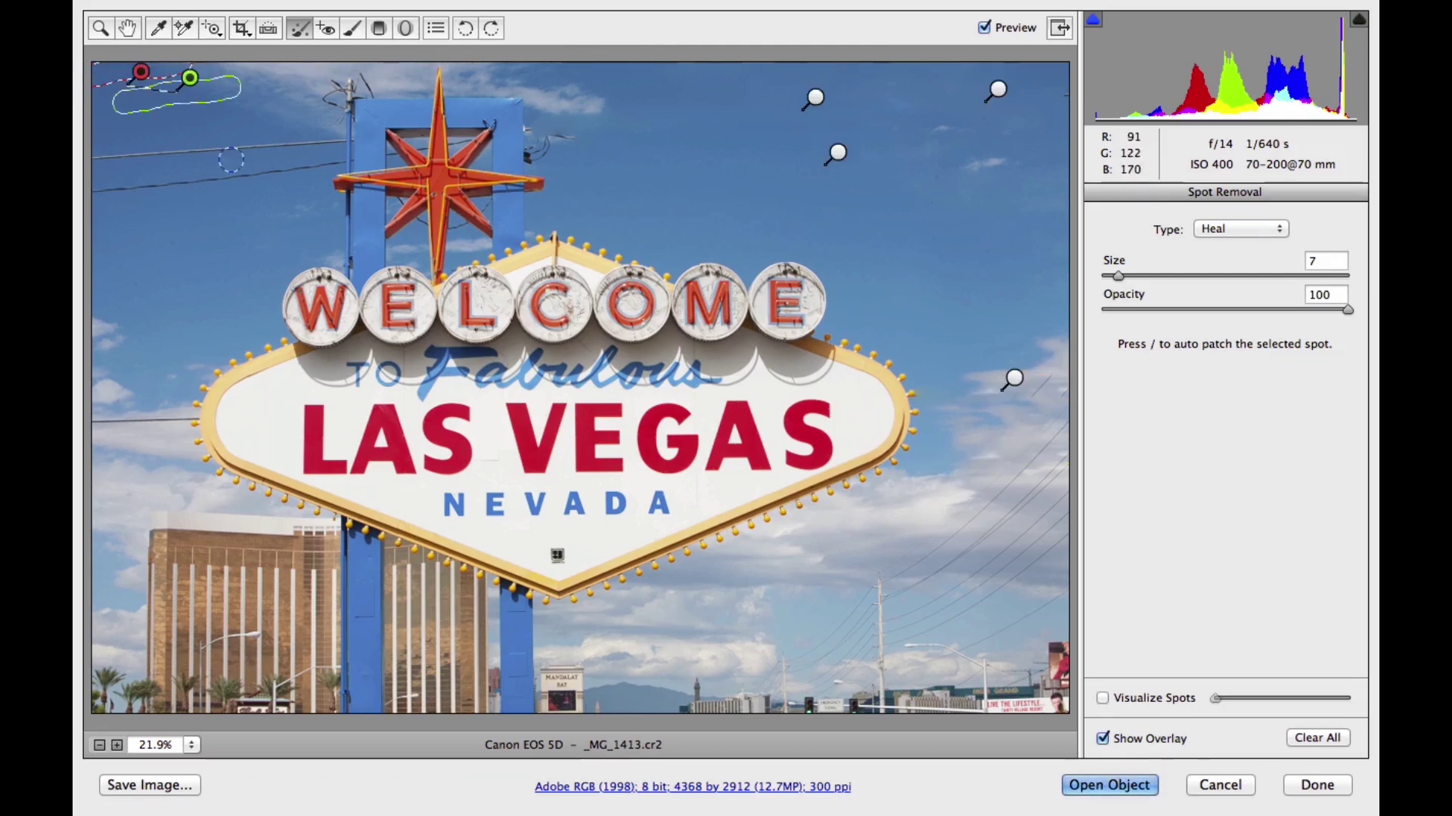
Heal the upper-left wire to the left edge, shifting the spot onto the wire and source to clean sky
left_click_drag(342, 140, 212, 150)
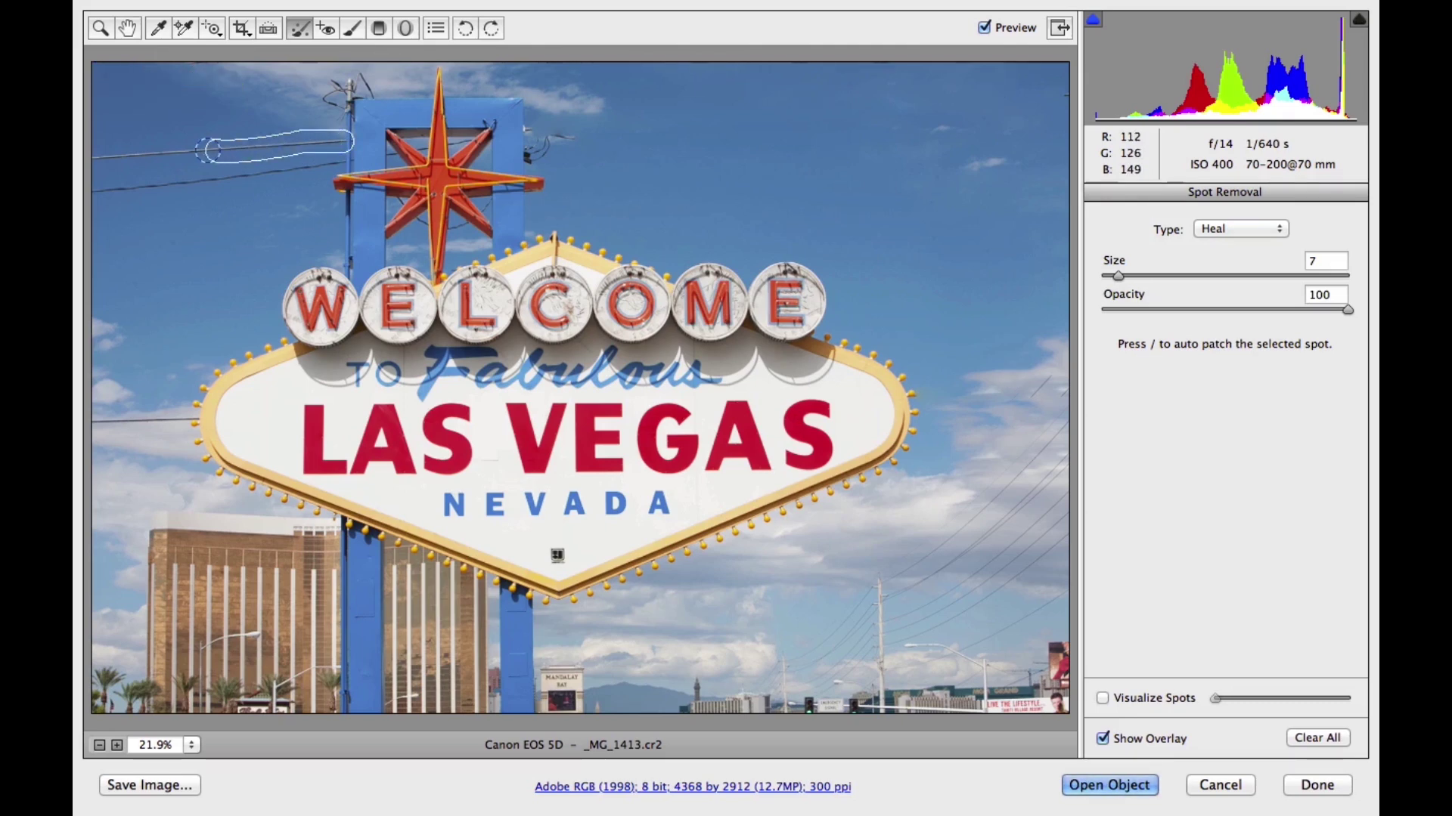
left_click_drag(113, 155, 94, 156)
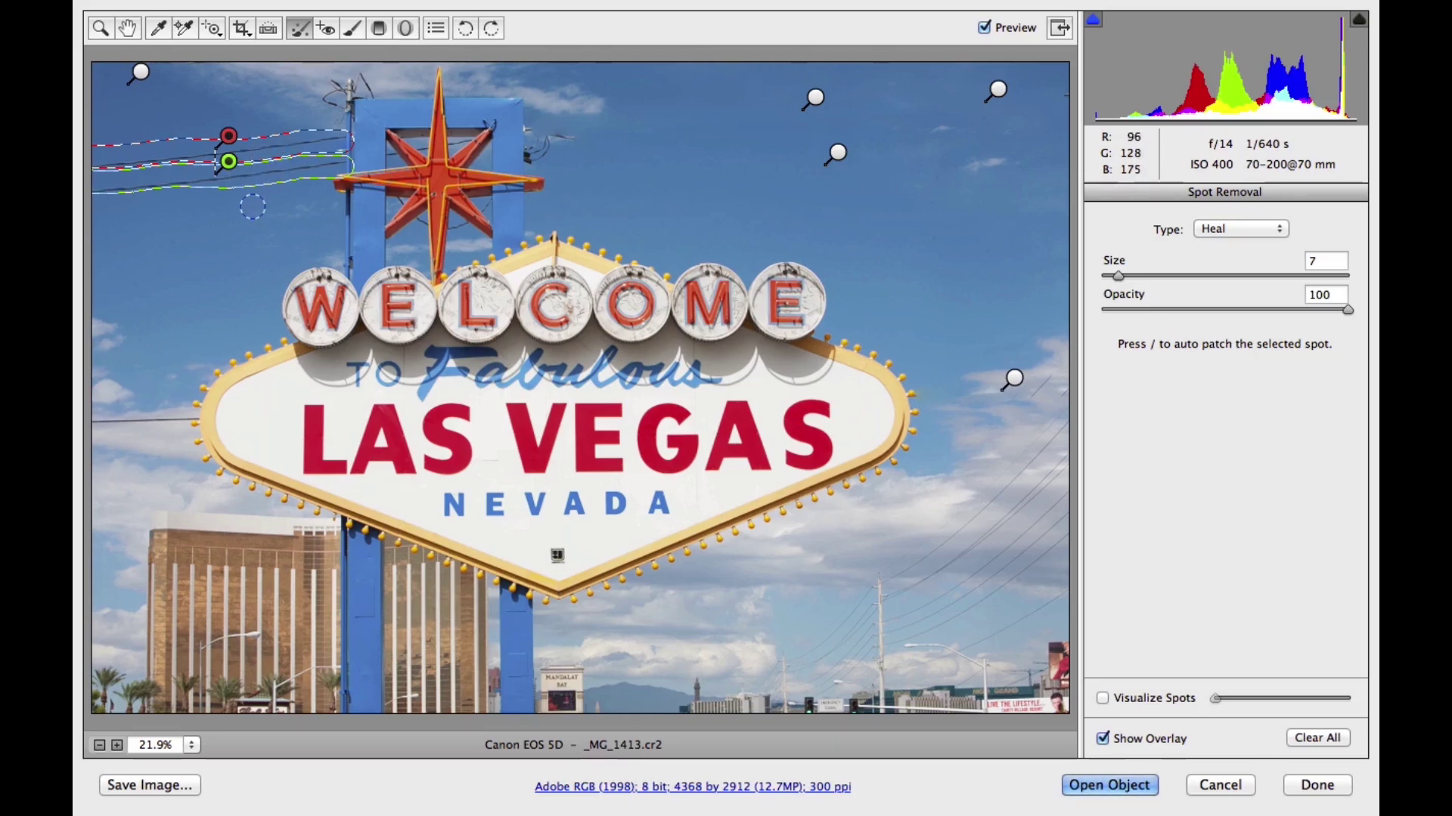
left_click_drag(229, 139, 220, 91)
left_click_drag(229, 163, 225, 114)
Heal the long wire behind the star and fine-tune the upper heal spot and its source
left_click_drag(331, 161, 91, 198)
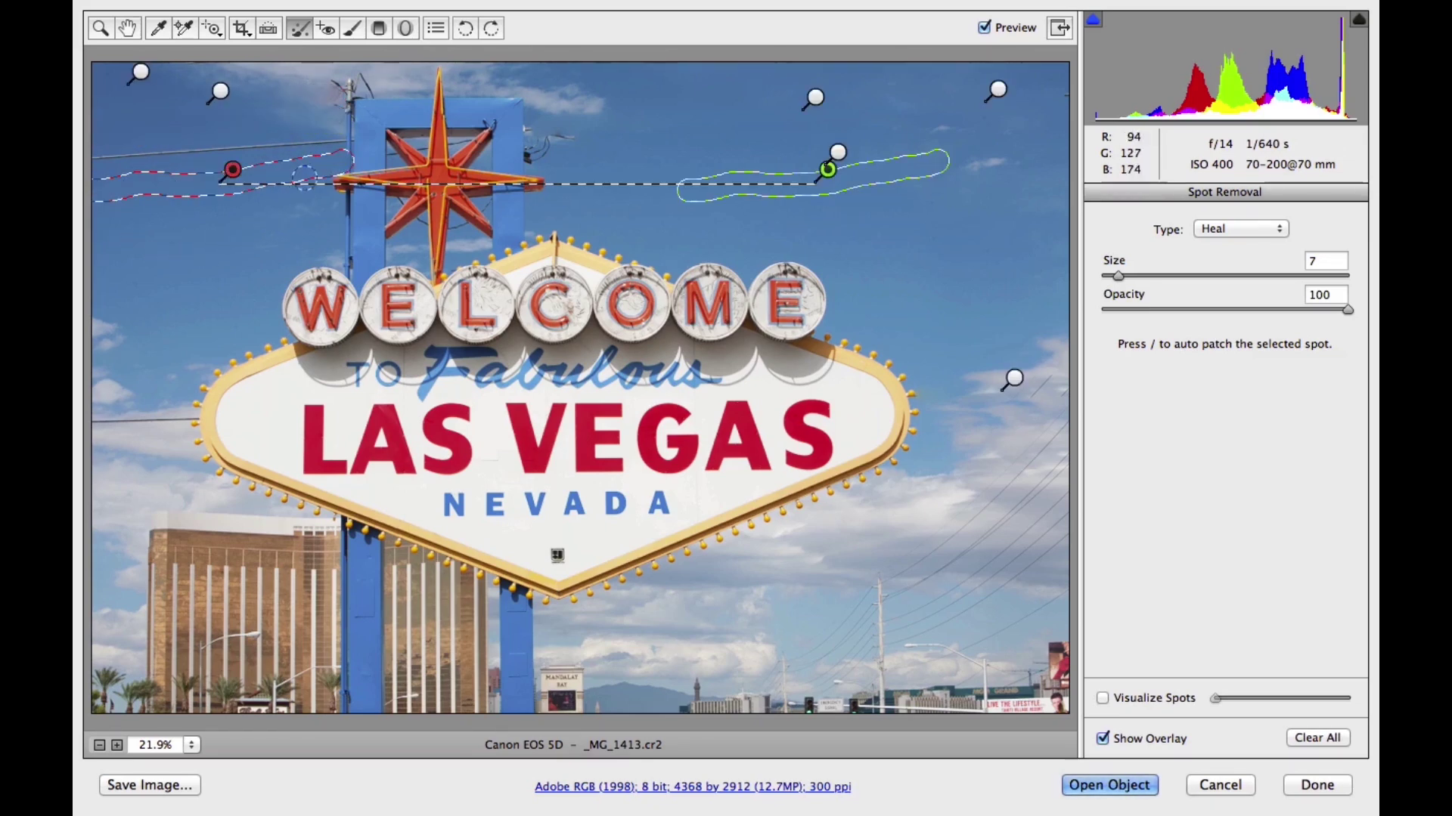
left_click(220, 92)
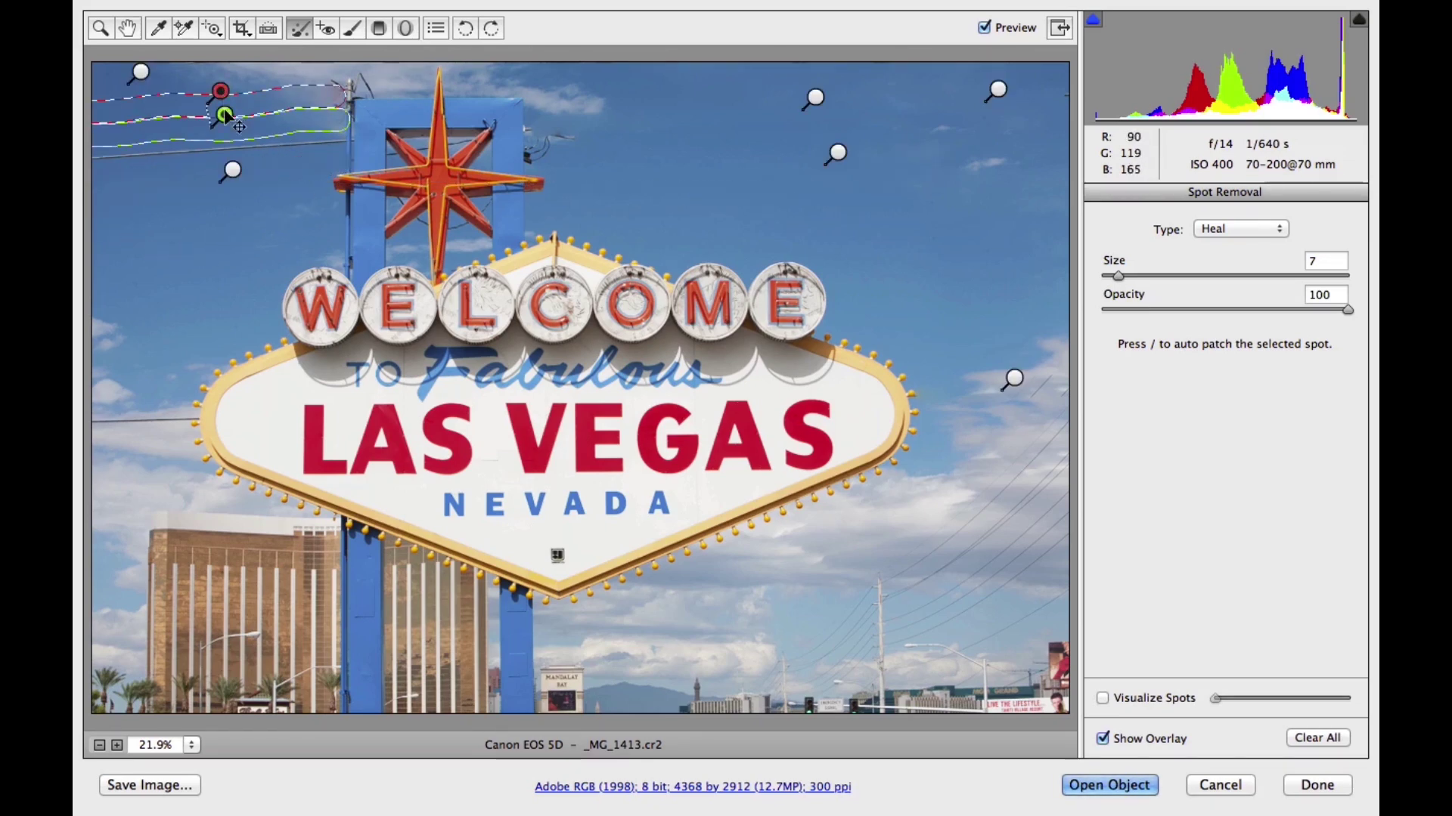
left_click_drag(227, 121, 232, 167)
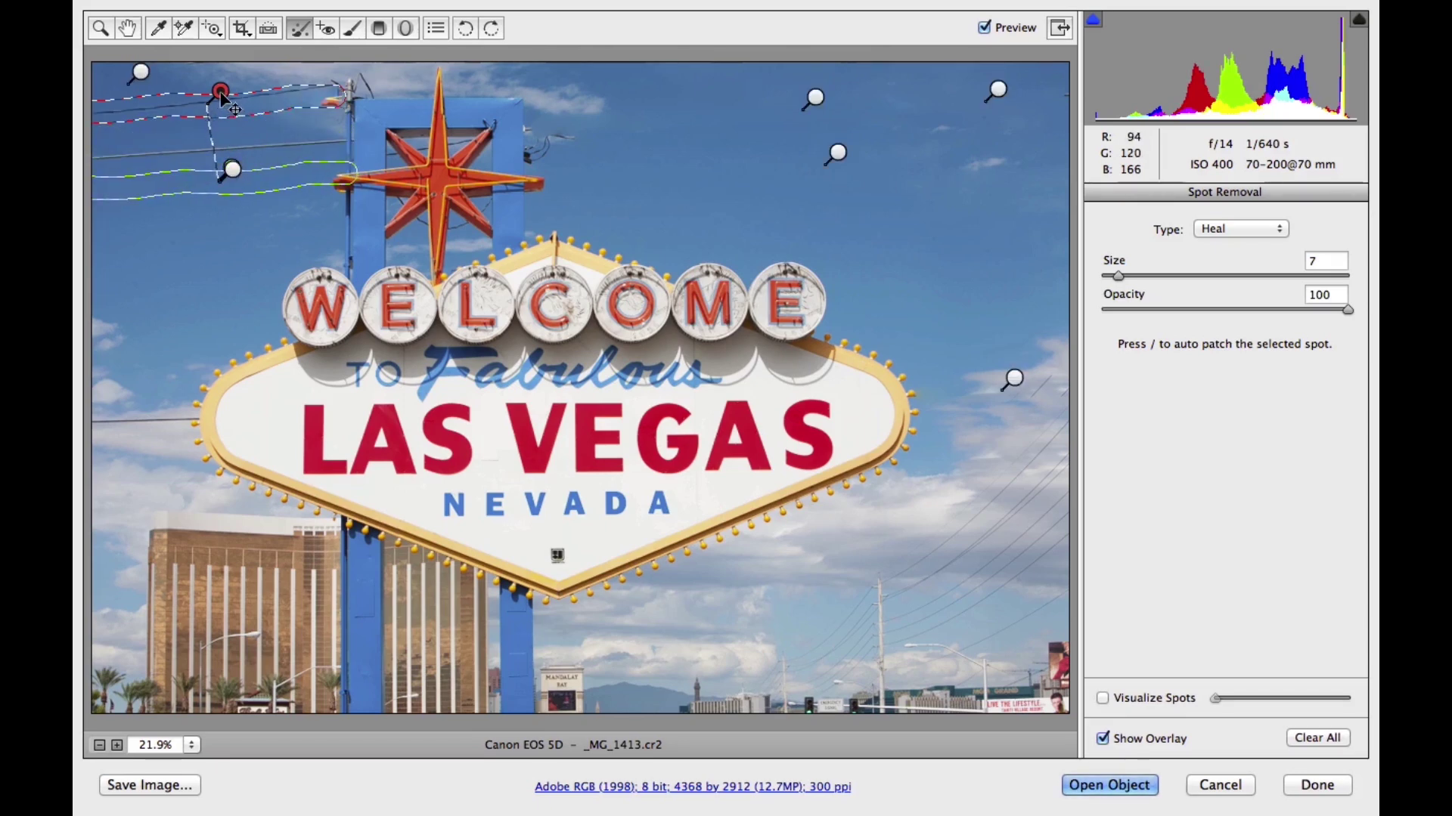
mouse_move(220, 92)
left_mouse_down()
mouse_move(222, 104)
mouse_move(221, 88)
left_mouse_up()
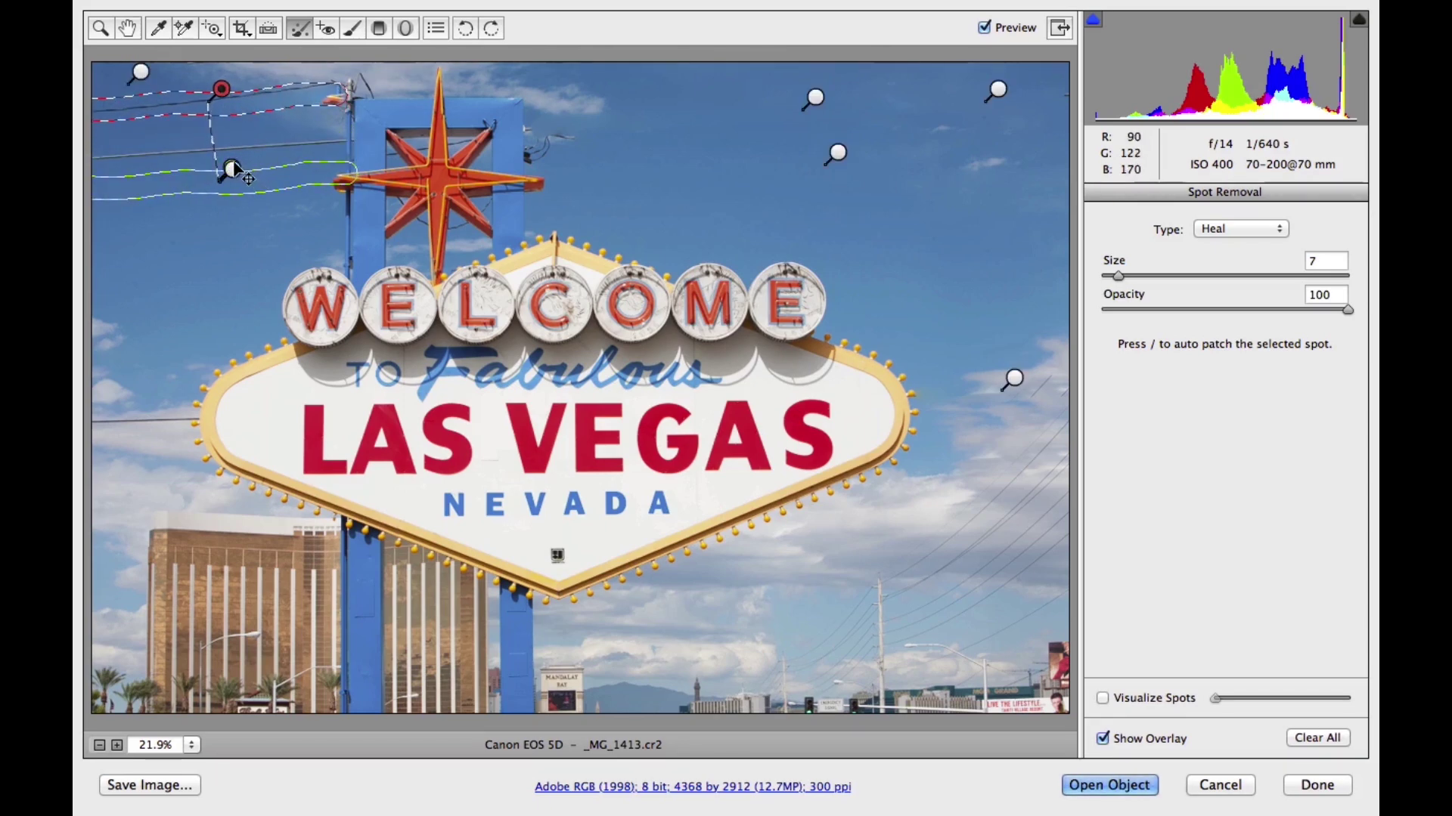
mouse_move(232, 167)
left_mouse_down()
mouse_move(231, 139)
mouse_move(247, 141)
left_mouse_up()
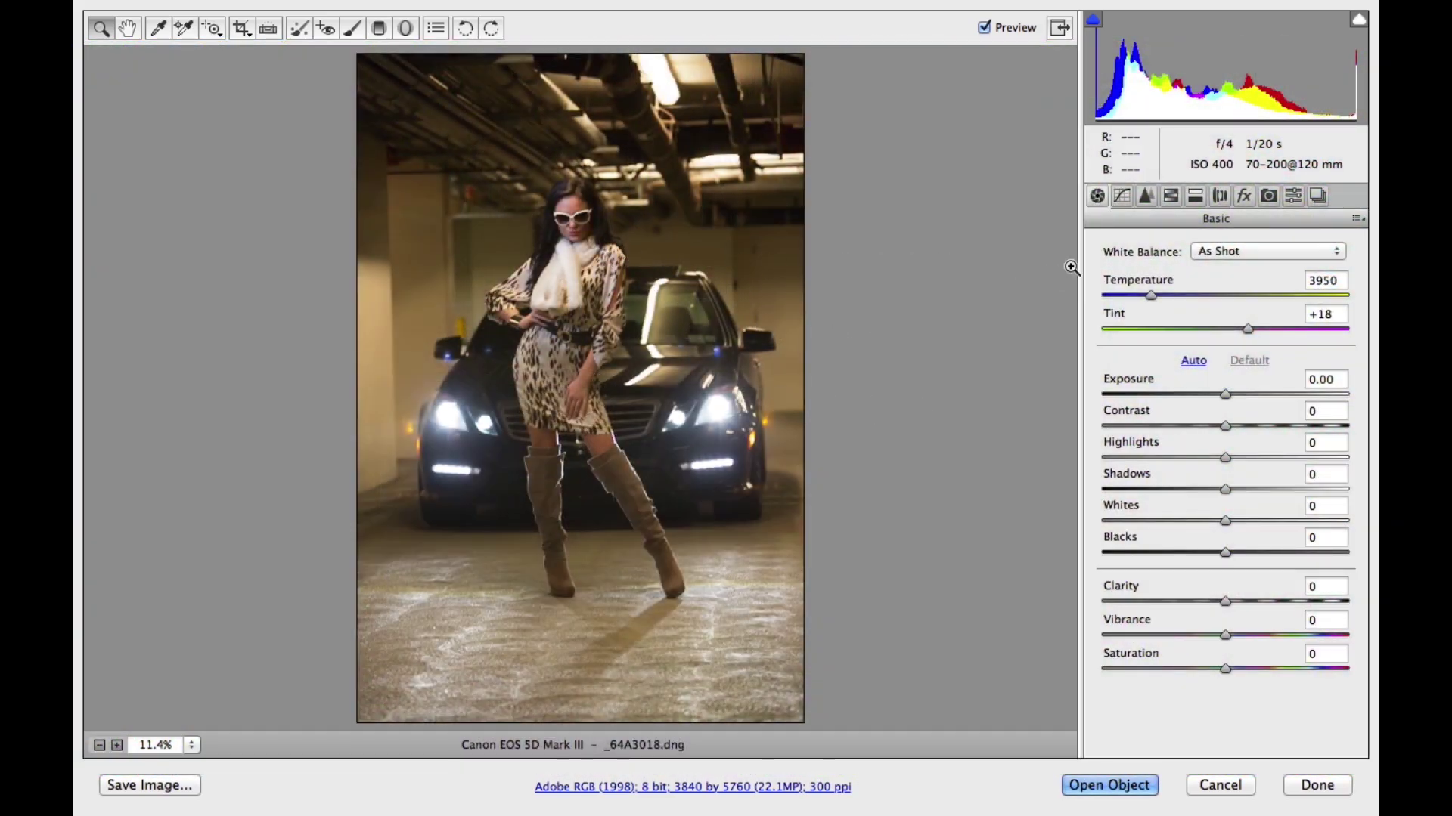
Cool the garage shot's white balance to Temperature 3050
left_click_drag(1149, 293, 1125, 299)
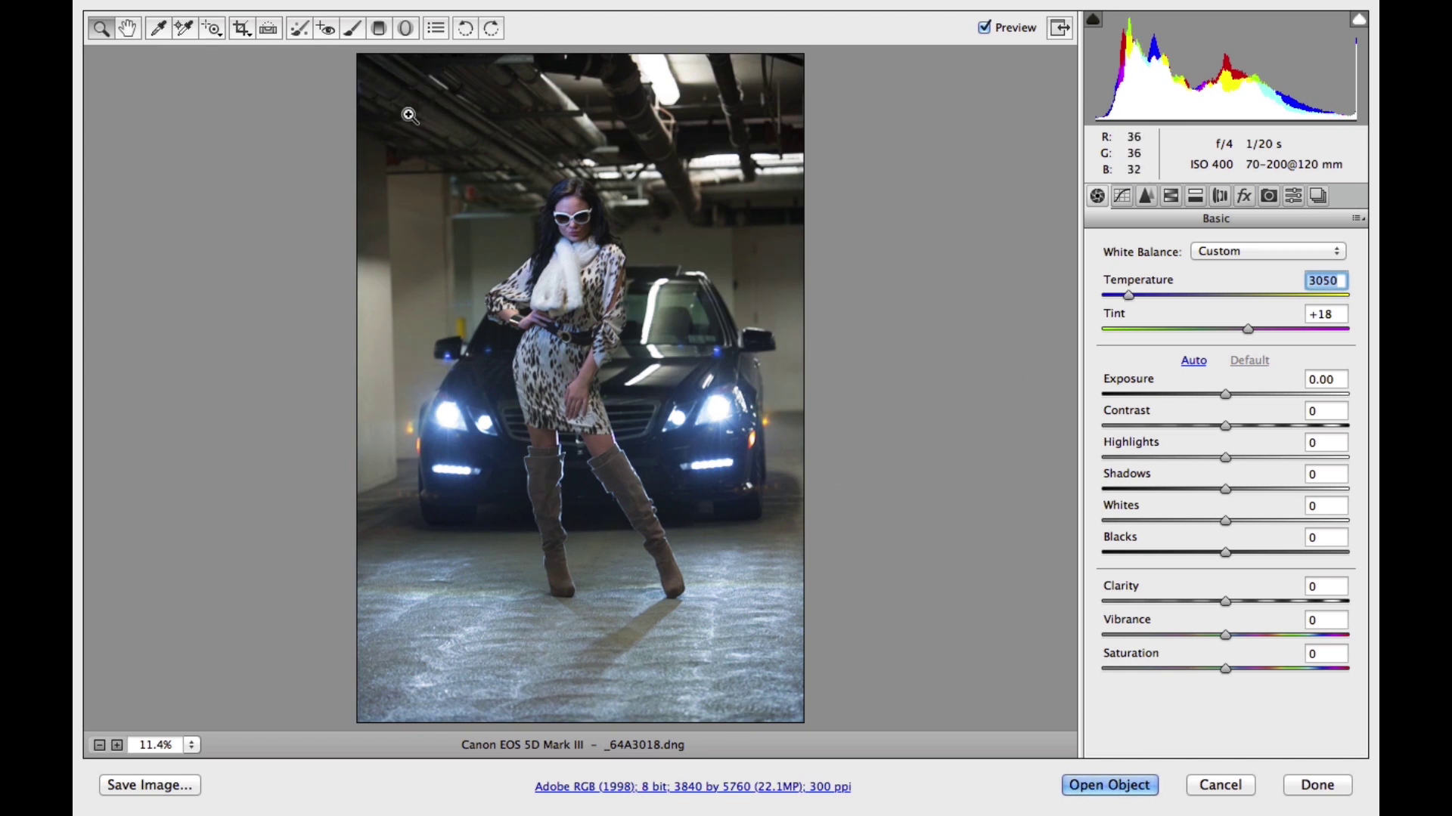
left_click(409, 28)
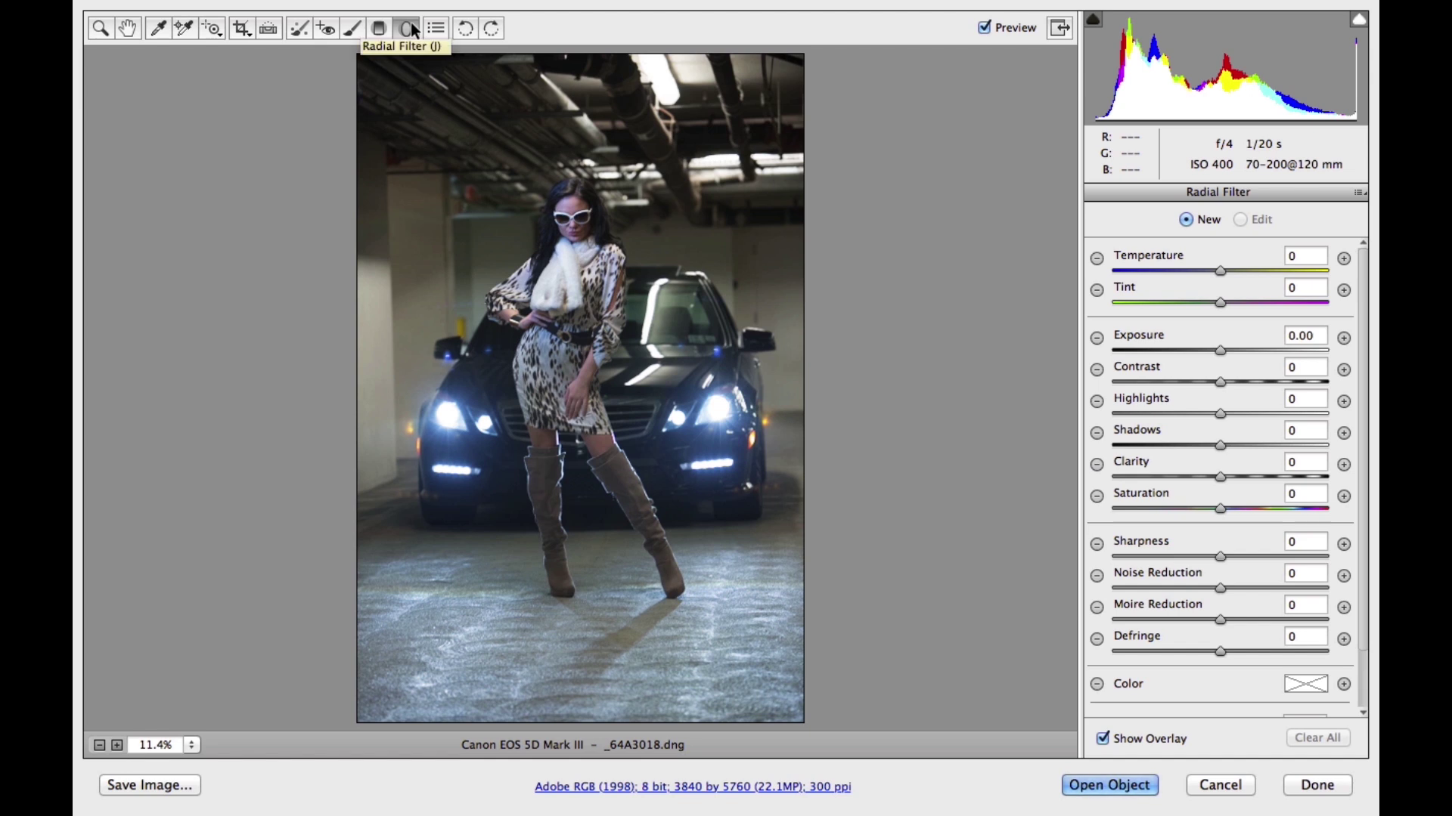
Draw a radial filter around the model, replacing an accidental full-image one
double_click(462, 237, "super")
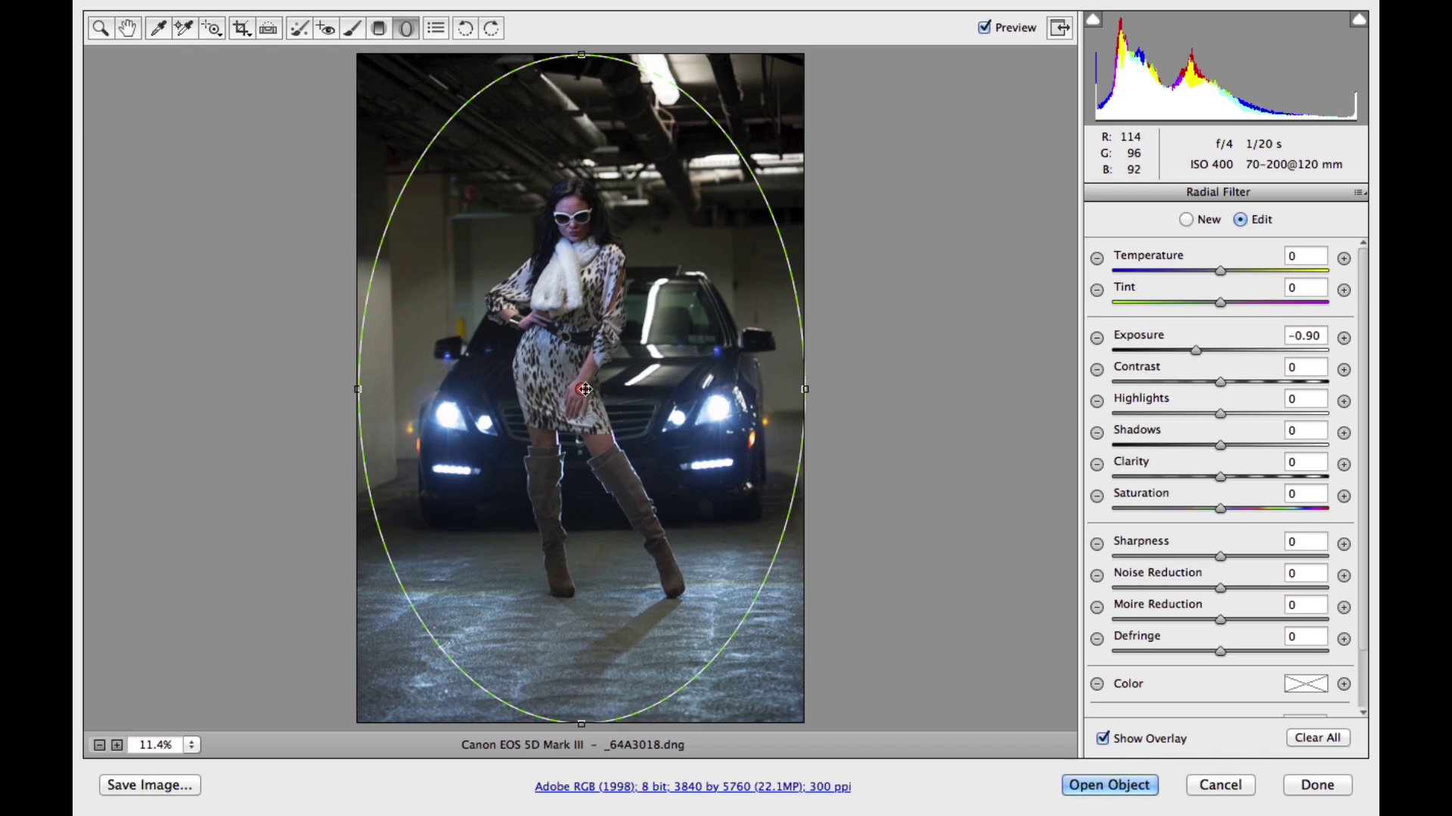
key("Delete")
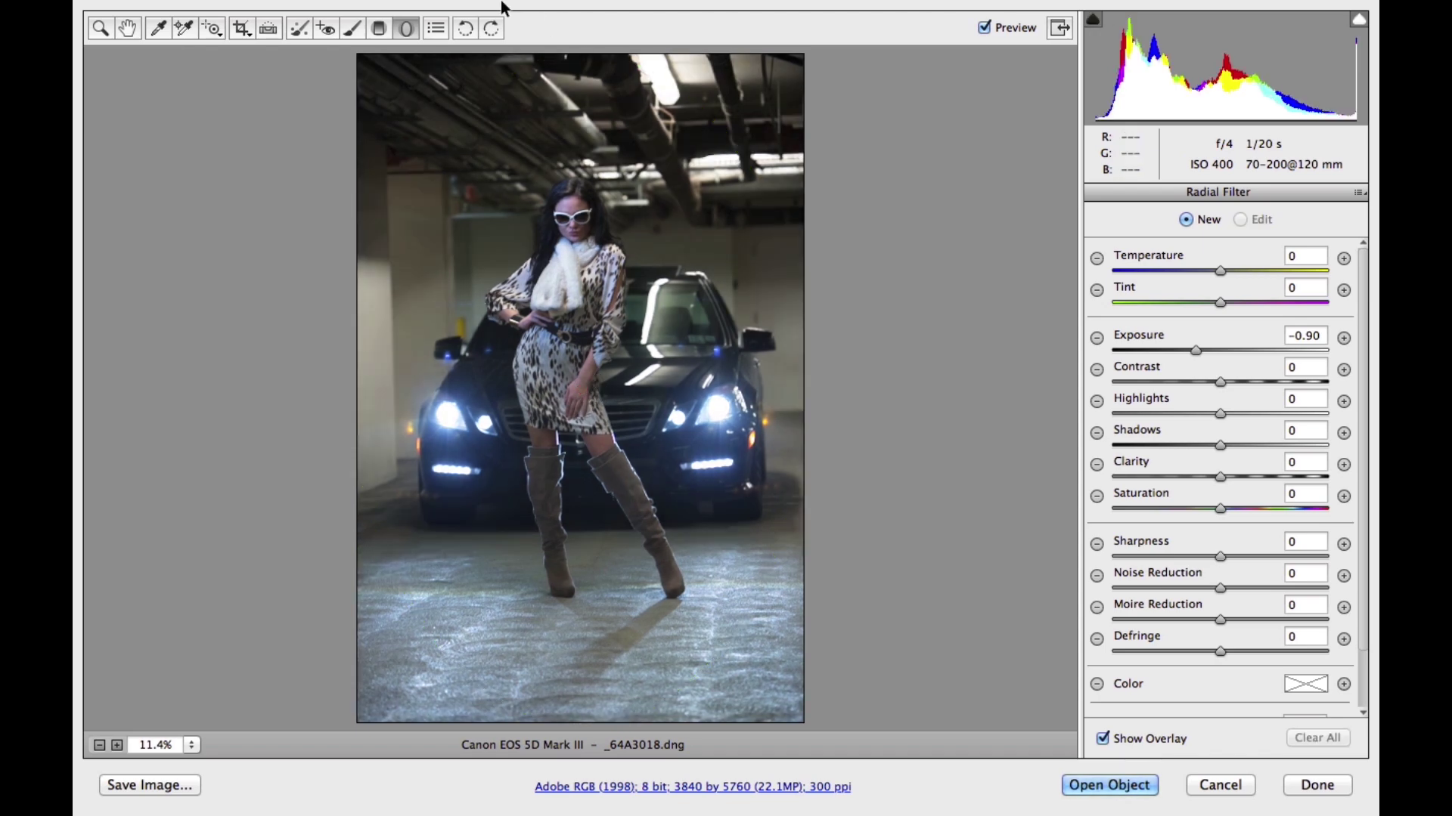
left_click_drag(444, 166, 754, 583)
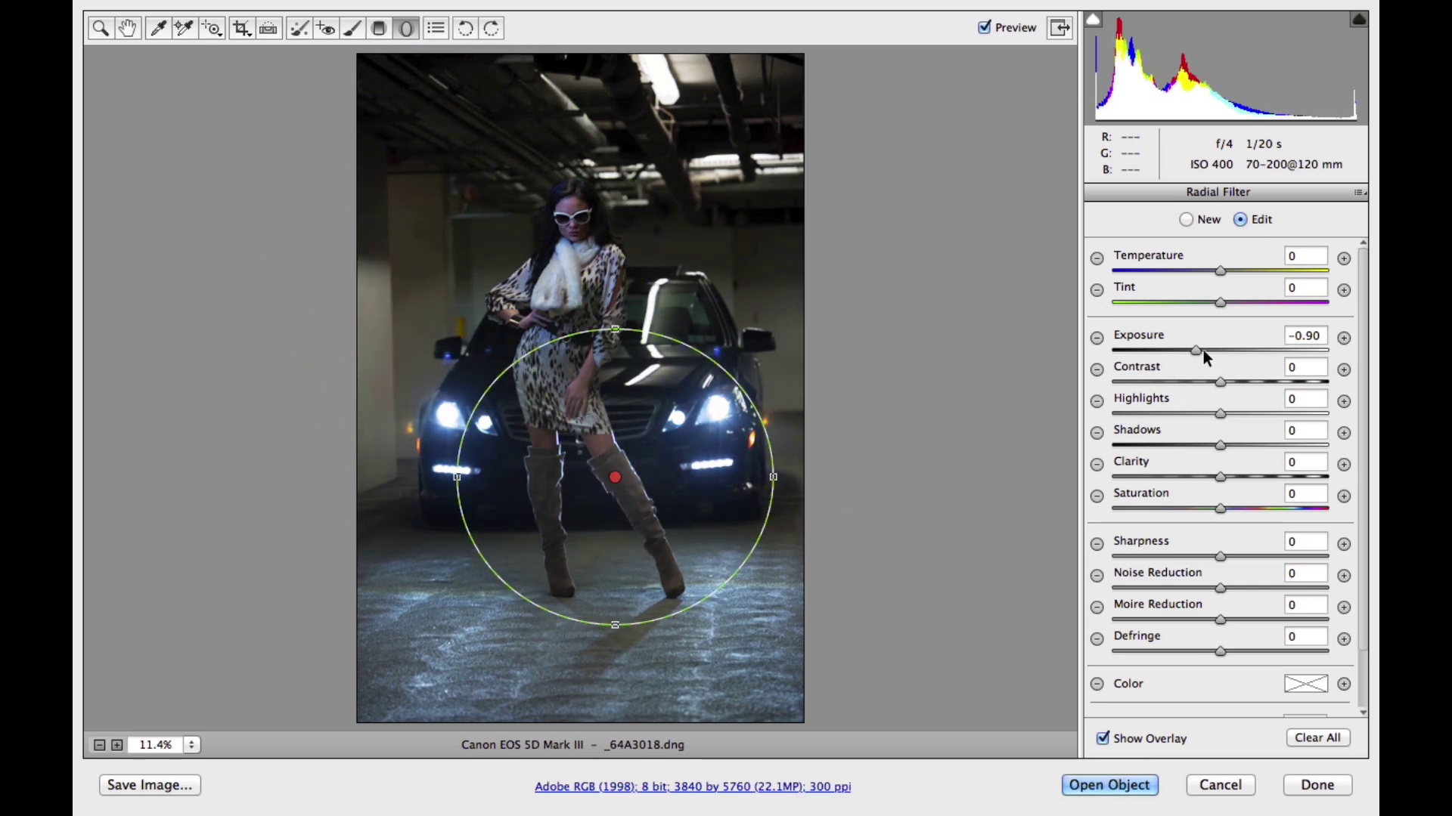
mouse_move(1203, 350)
left_mouse_down()
mouse_move(1258, 351)
mouse_move(1182, 356)
mouse_move(1215, 353)
left_mouse_up()
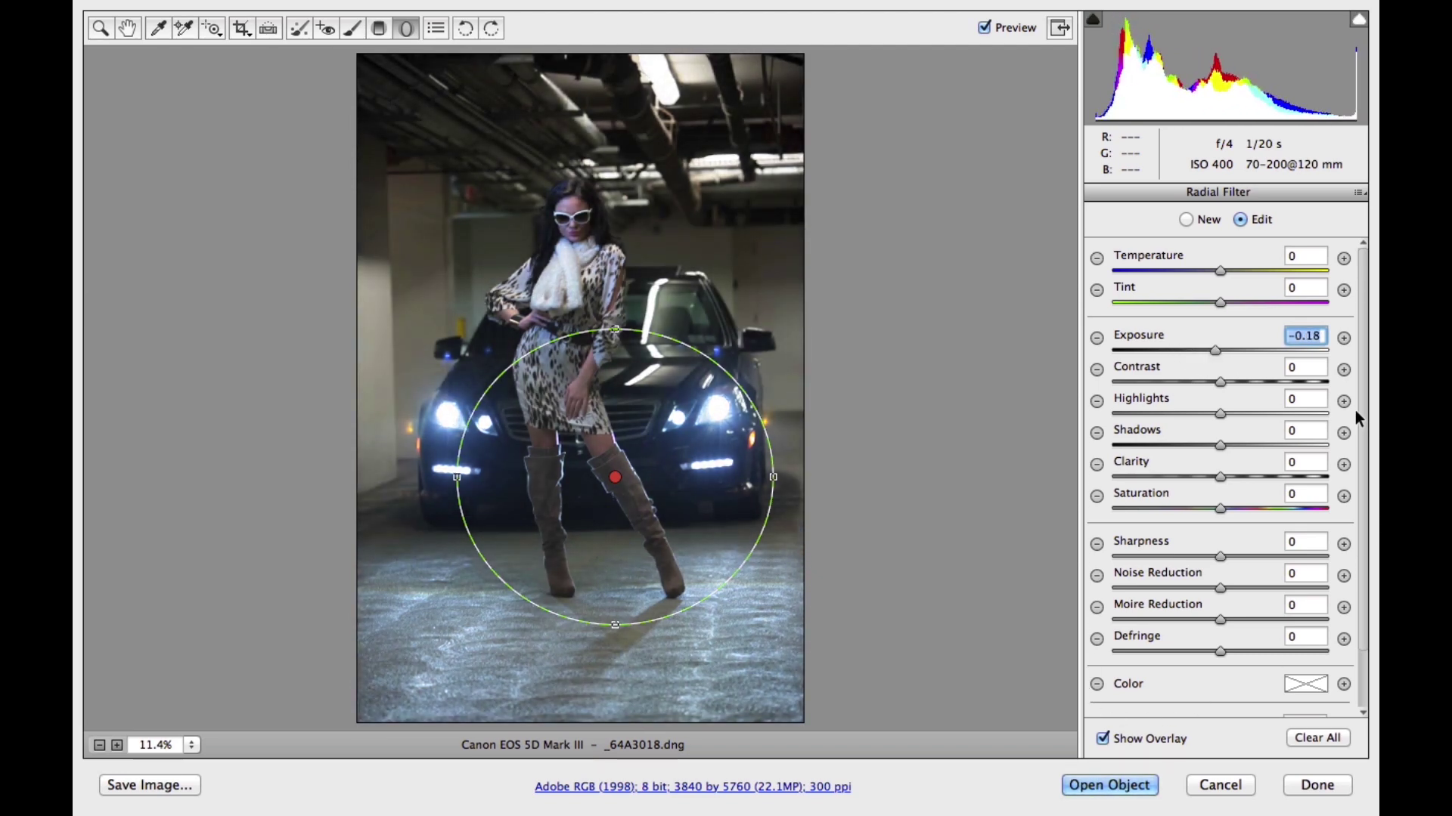
Set the radial filter to Inside at Exposure +2.65 and move it over the head and shoulders
scroll(1362, 424, "down", 3)
scroll(1367, 454, "down", 1)
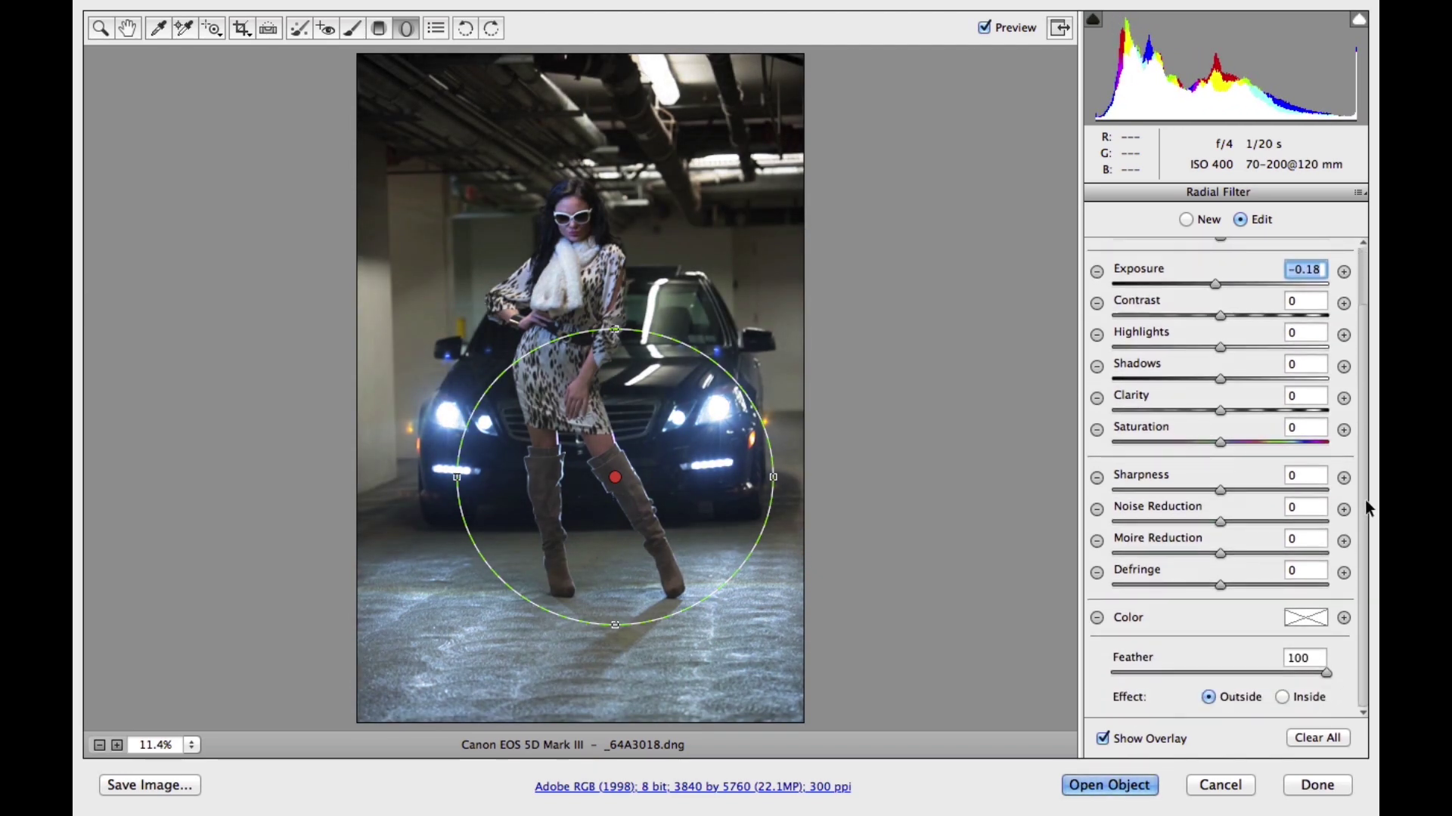
left_click(1281, 696)
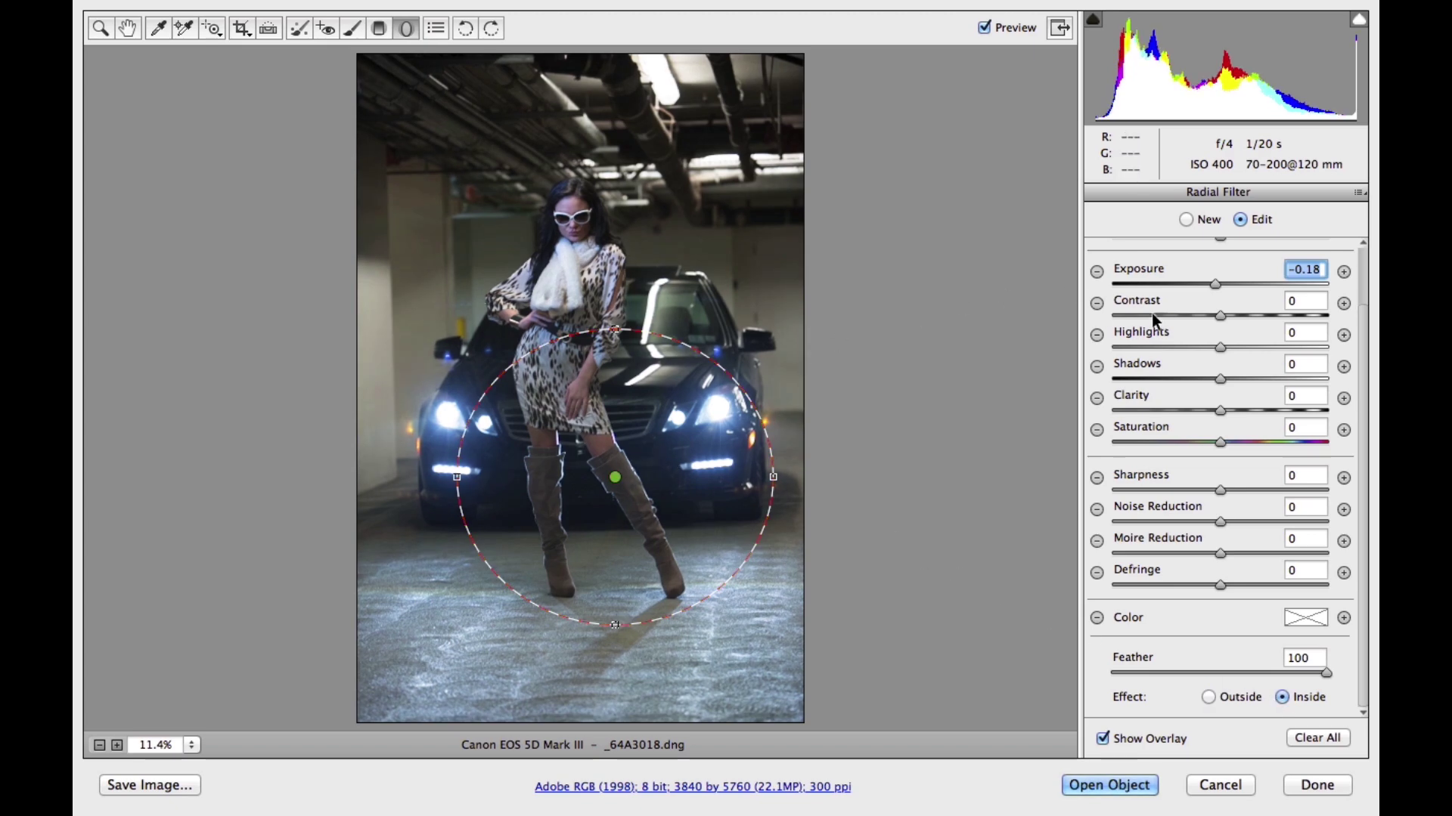
left_click_drag(1216, 284, 1283, 279)
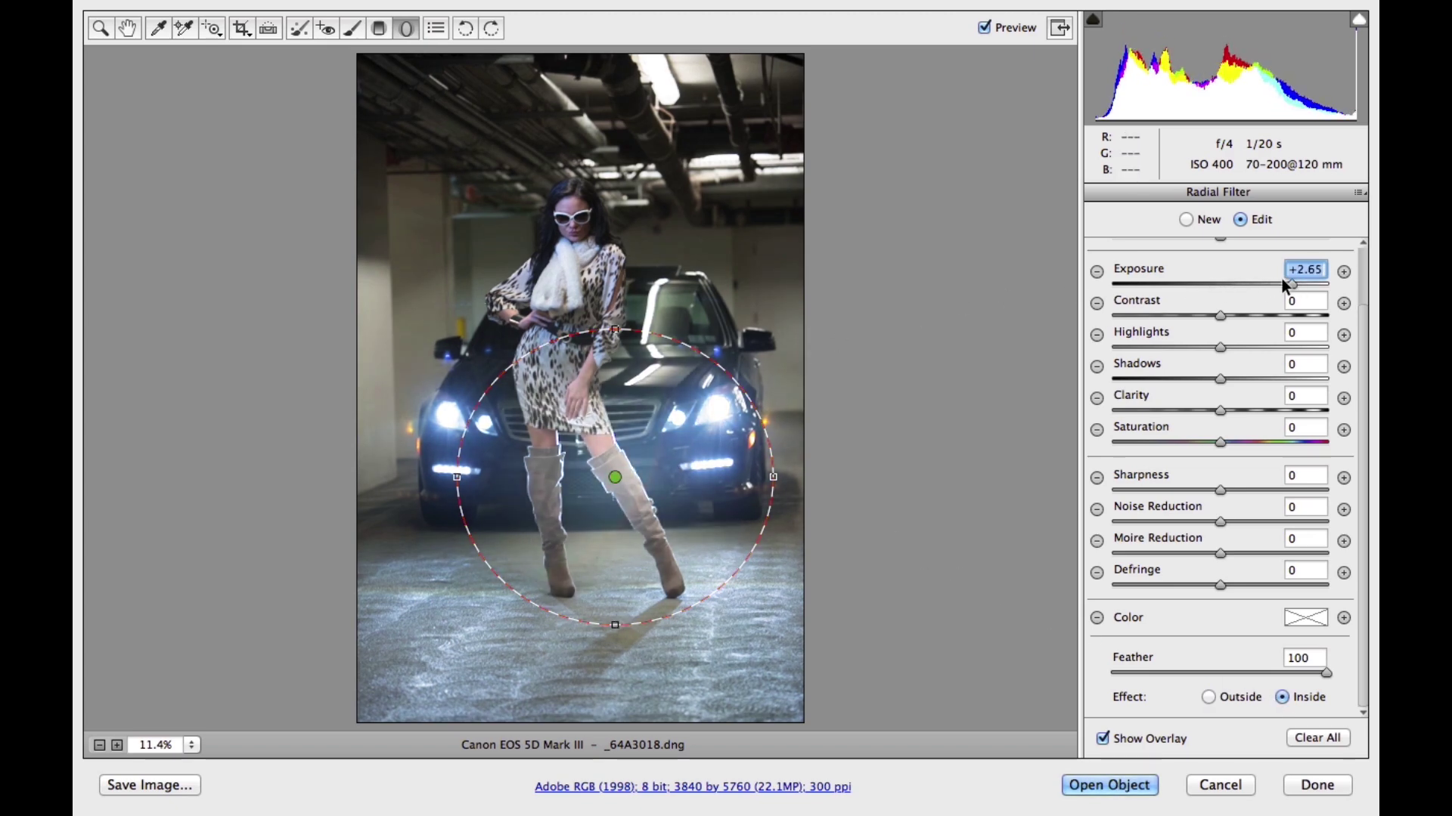
left_click_drag(618, 478, 571, 272)
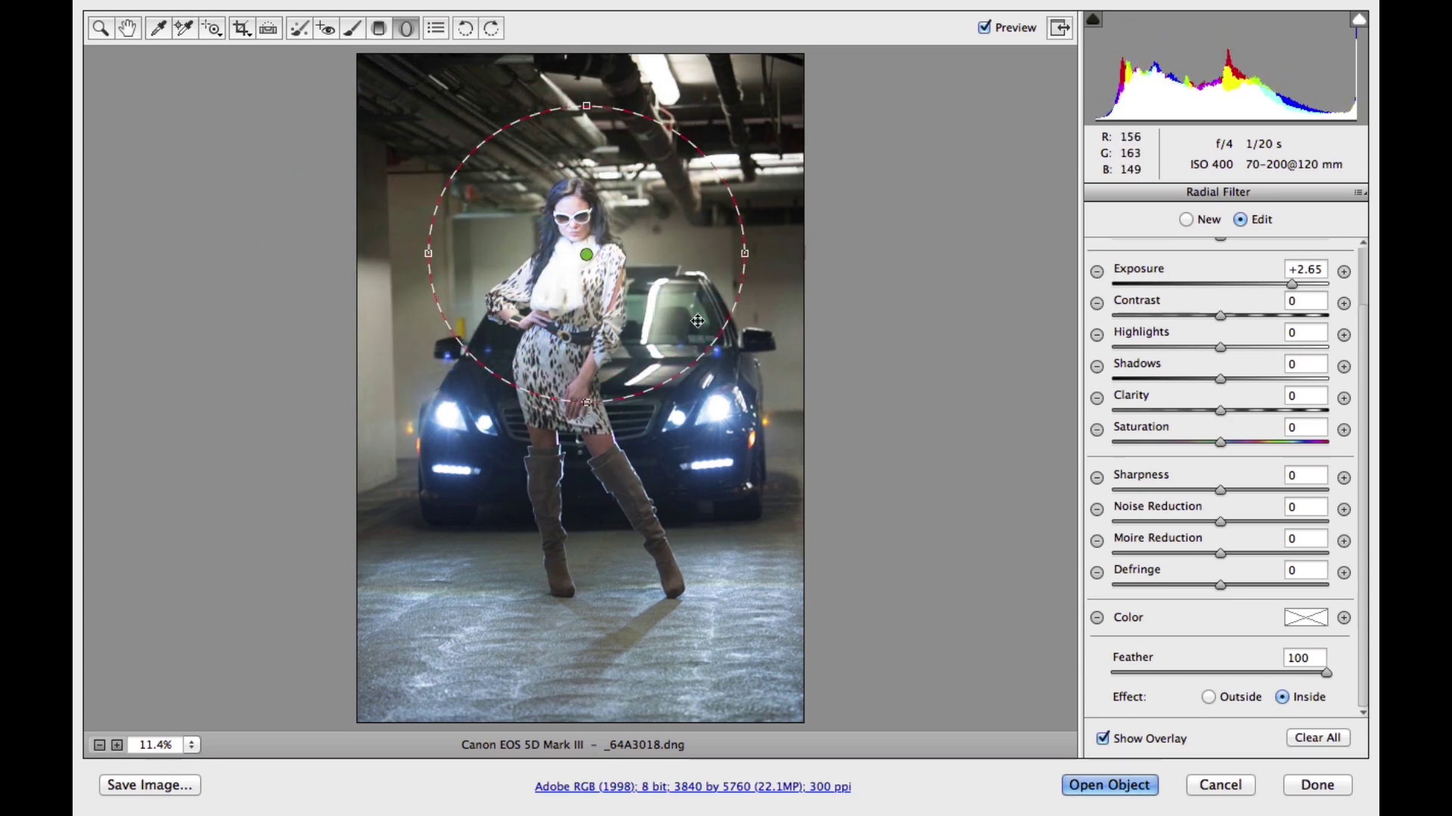
Switch the radial effect to Outside and fit the ellipse over the model's figure
left_click(1213, 694)
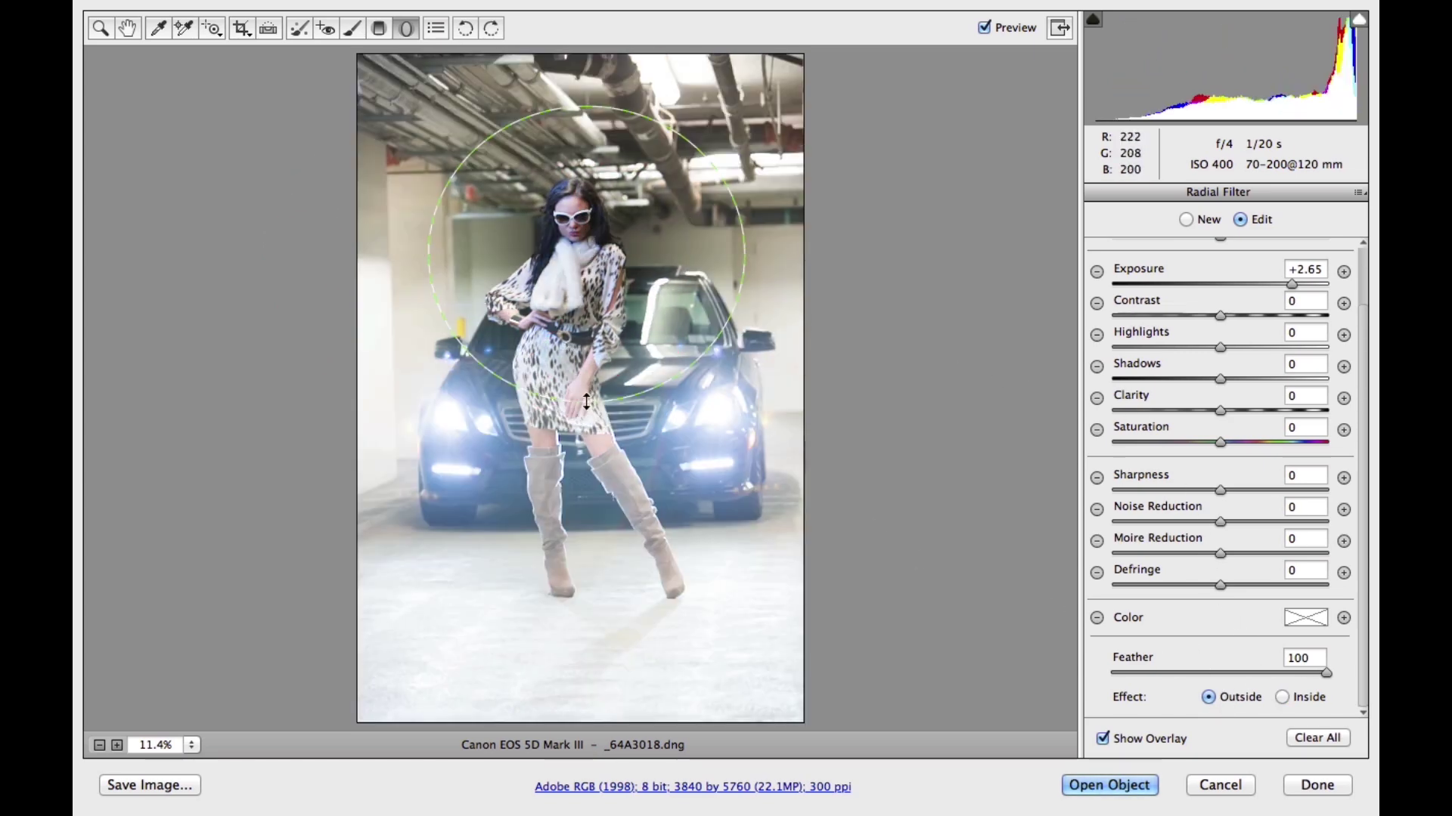
left_click_drag(587, 401, 587, 576)
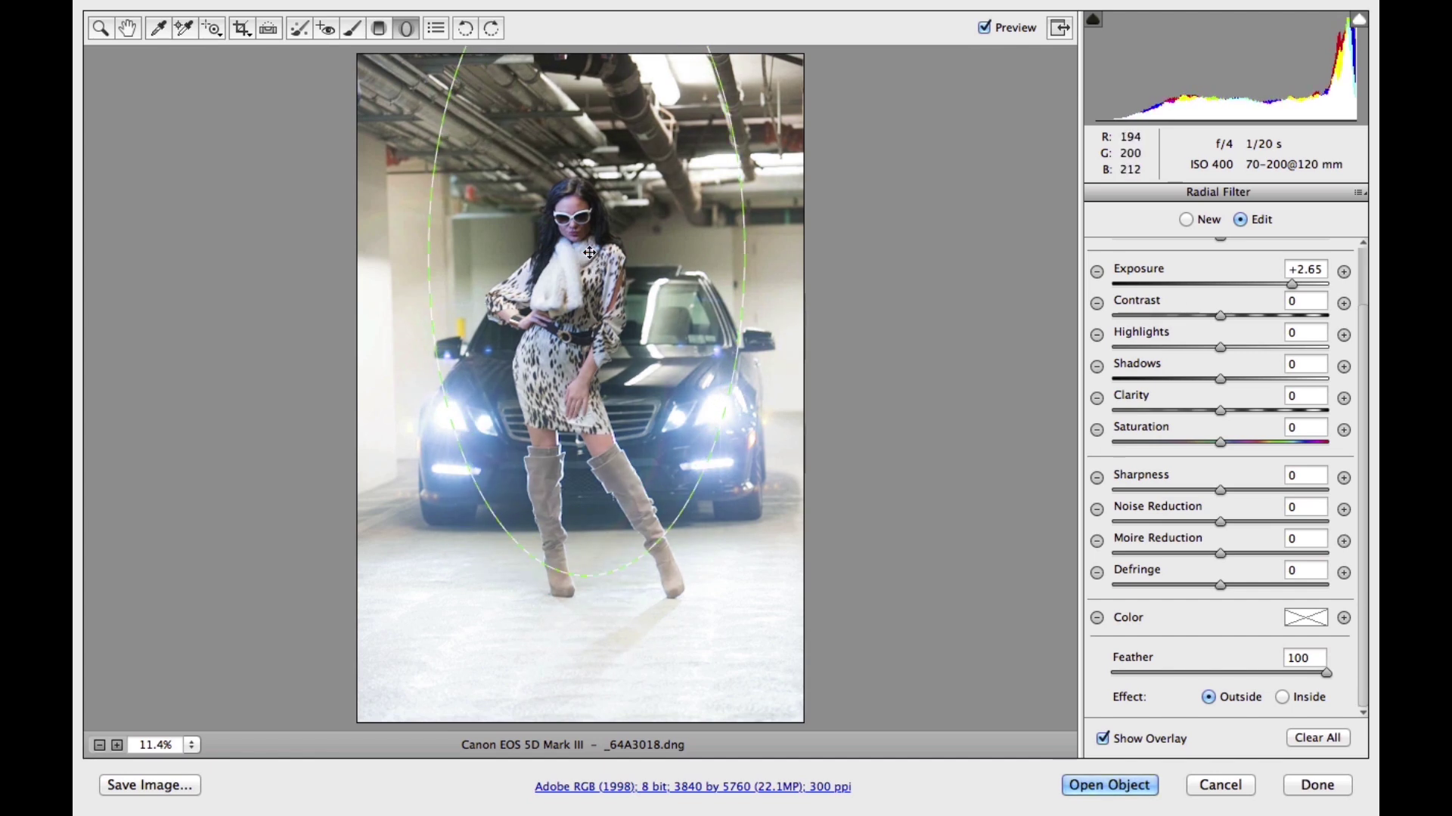
left_click_drag(590, 252, 595, 393)
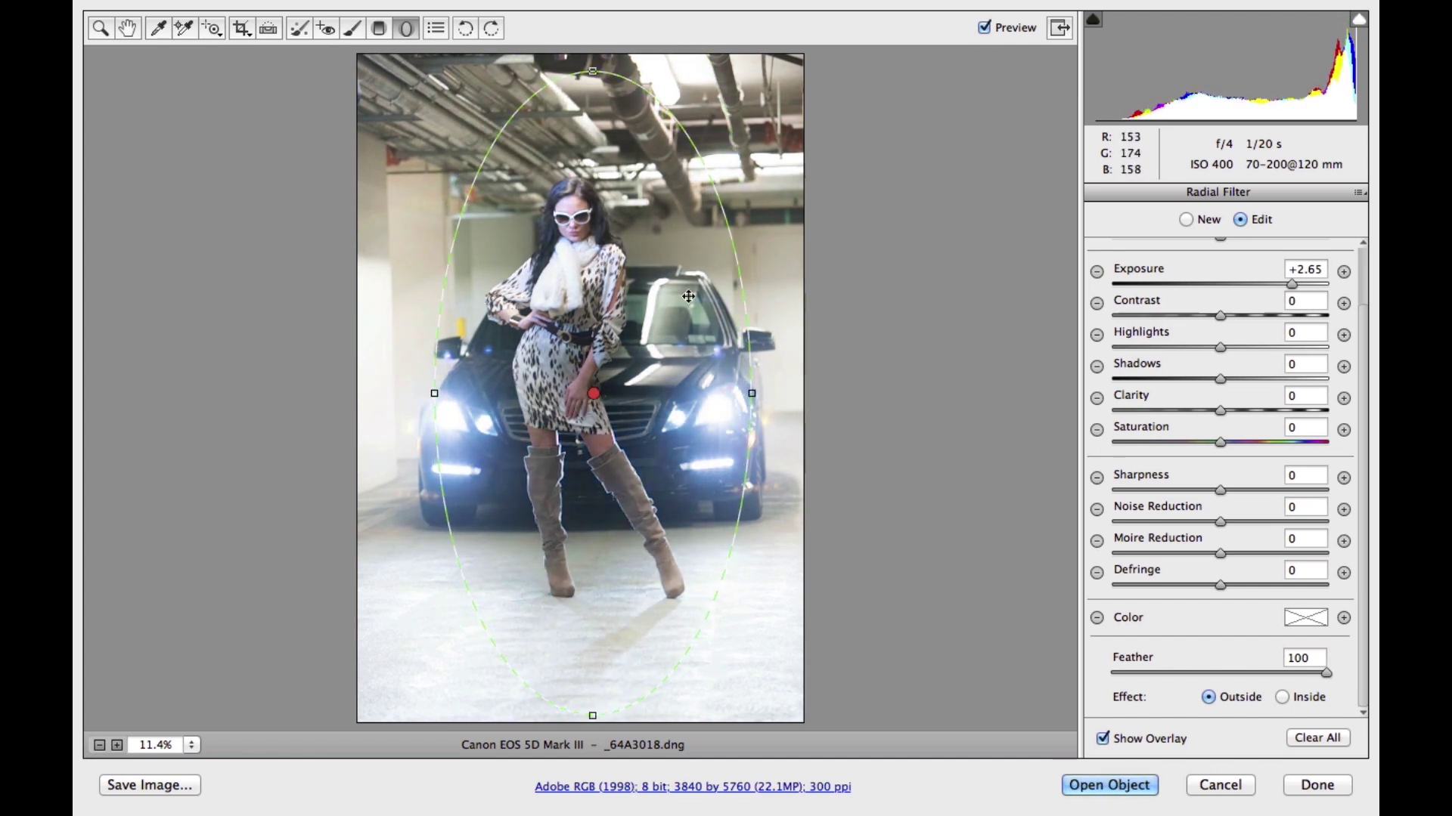
left_click_drag(594, 72, 594, 121)
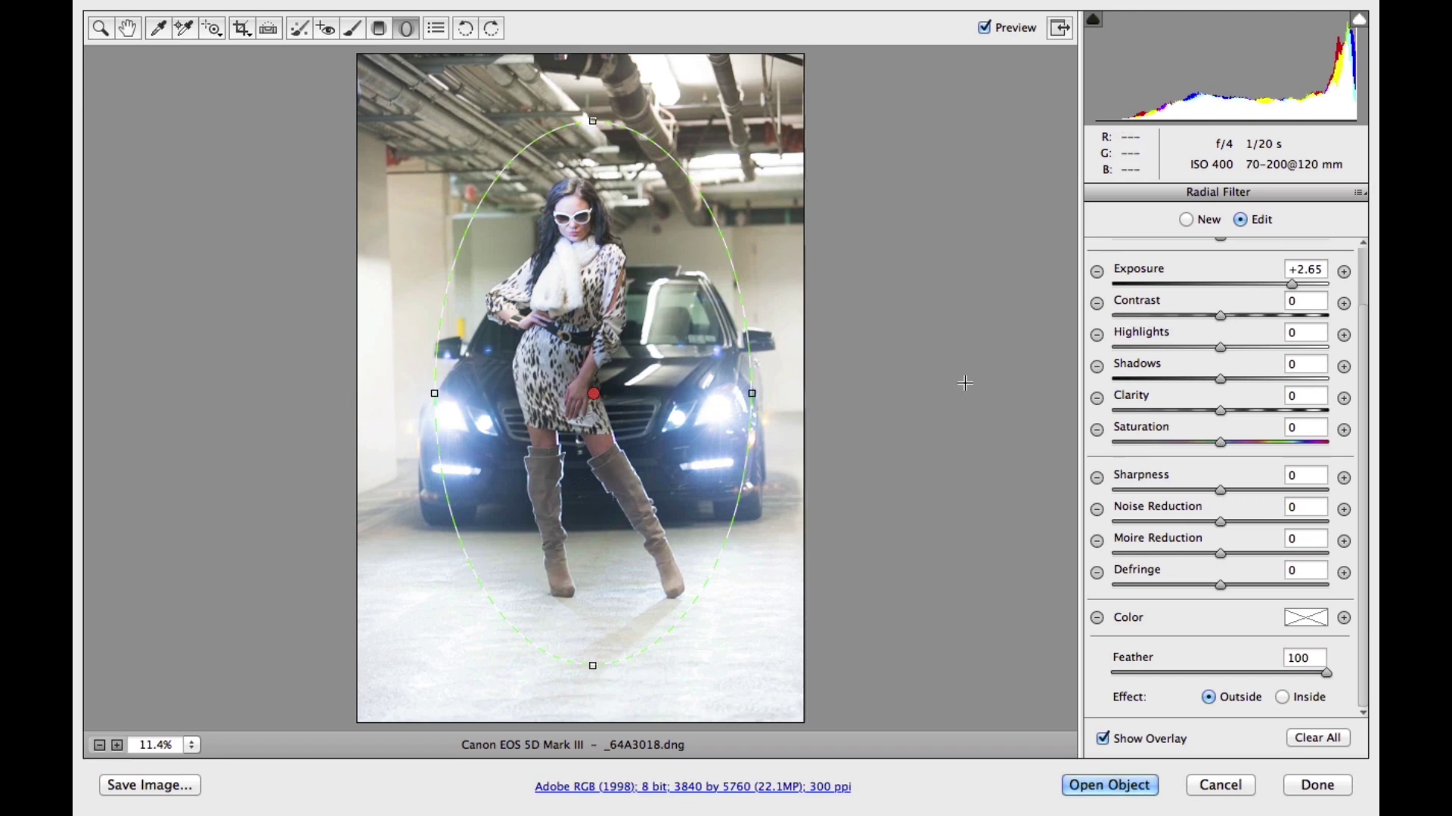
Darken outside the ellipse to Exposure −2.80 with Feather 11, refining the ellipse's fit
left_click_drag(1277, 284, 1161, 284)
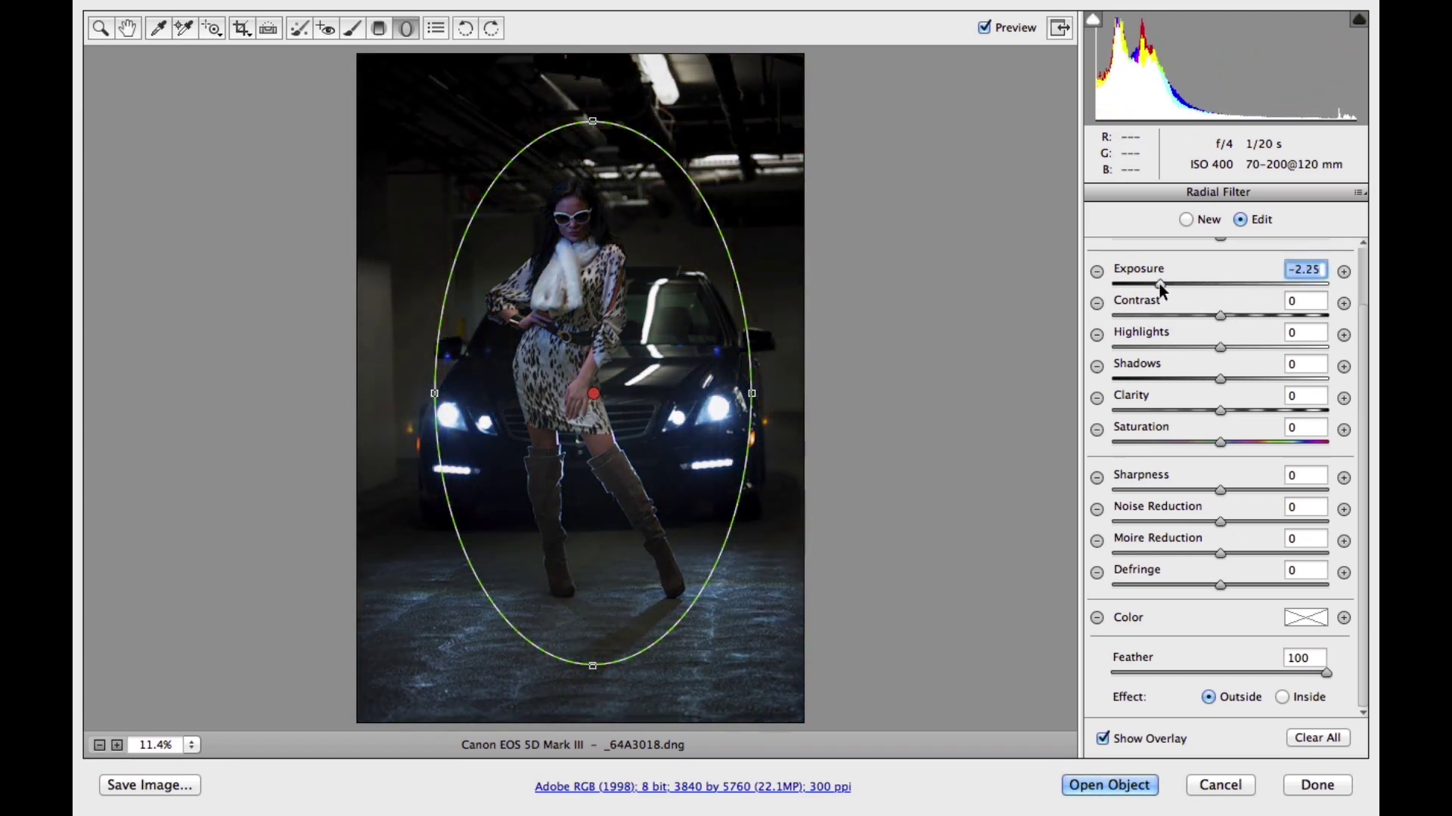
left_click_drag(1327, 673, 1135, 658)
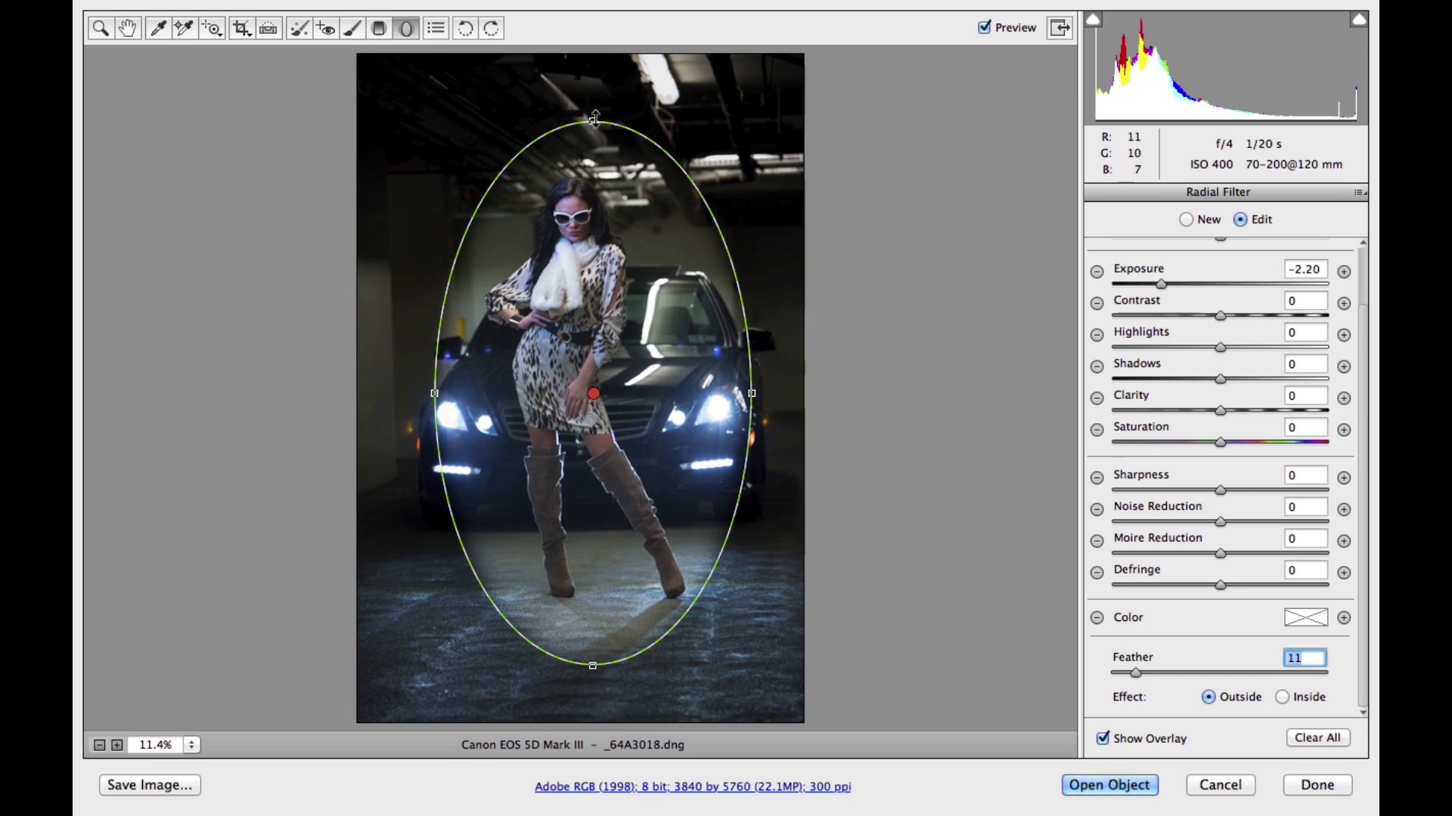
mouse_move(595, 117)
left_mouse_down()
mouse_move(593, 184)
mouse_move(593, 143)
left_mouse_up()
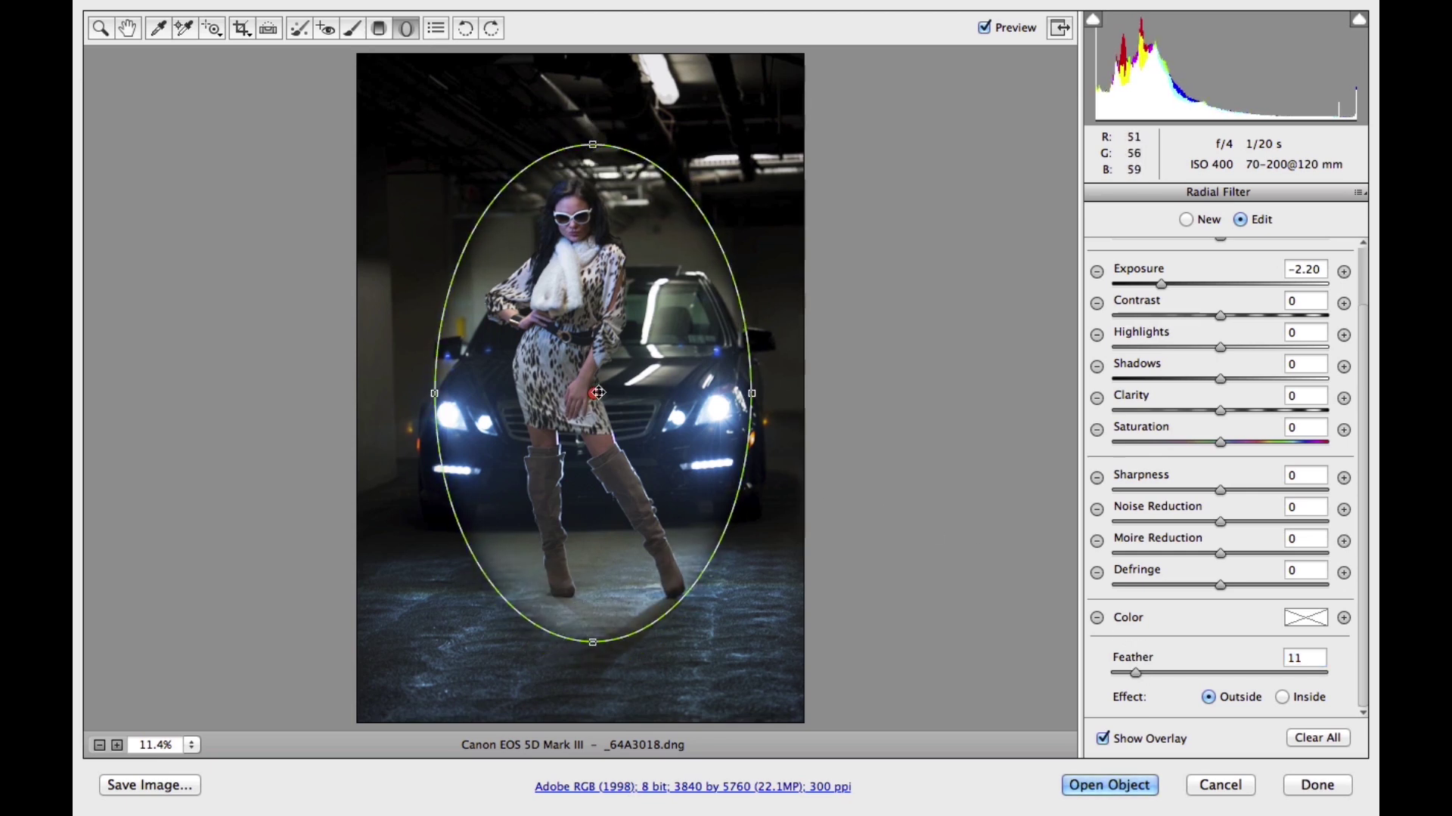
left_click_drag(598, 393, 589, 395)
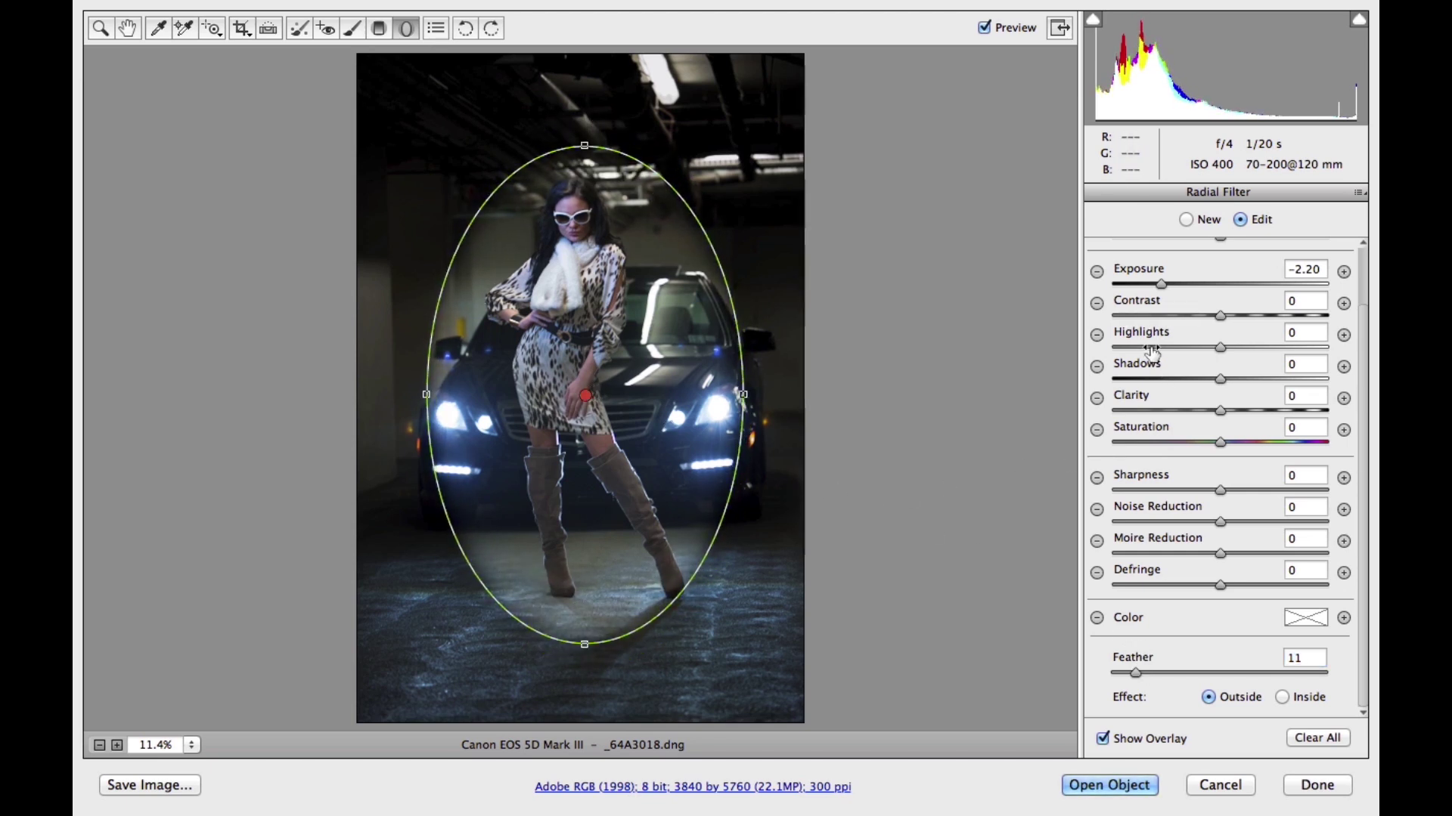
mouse_move(1158, 284)
left_mouse_down()
mouse_move(1109, 287)
mouse_move(1147, 293)
left_mouse_up()
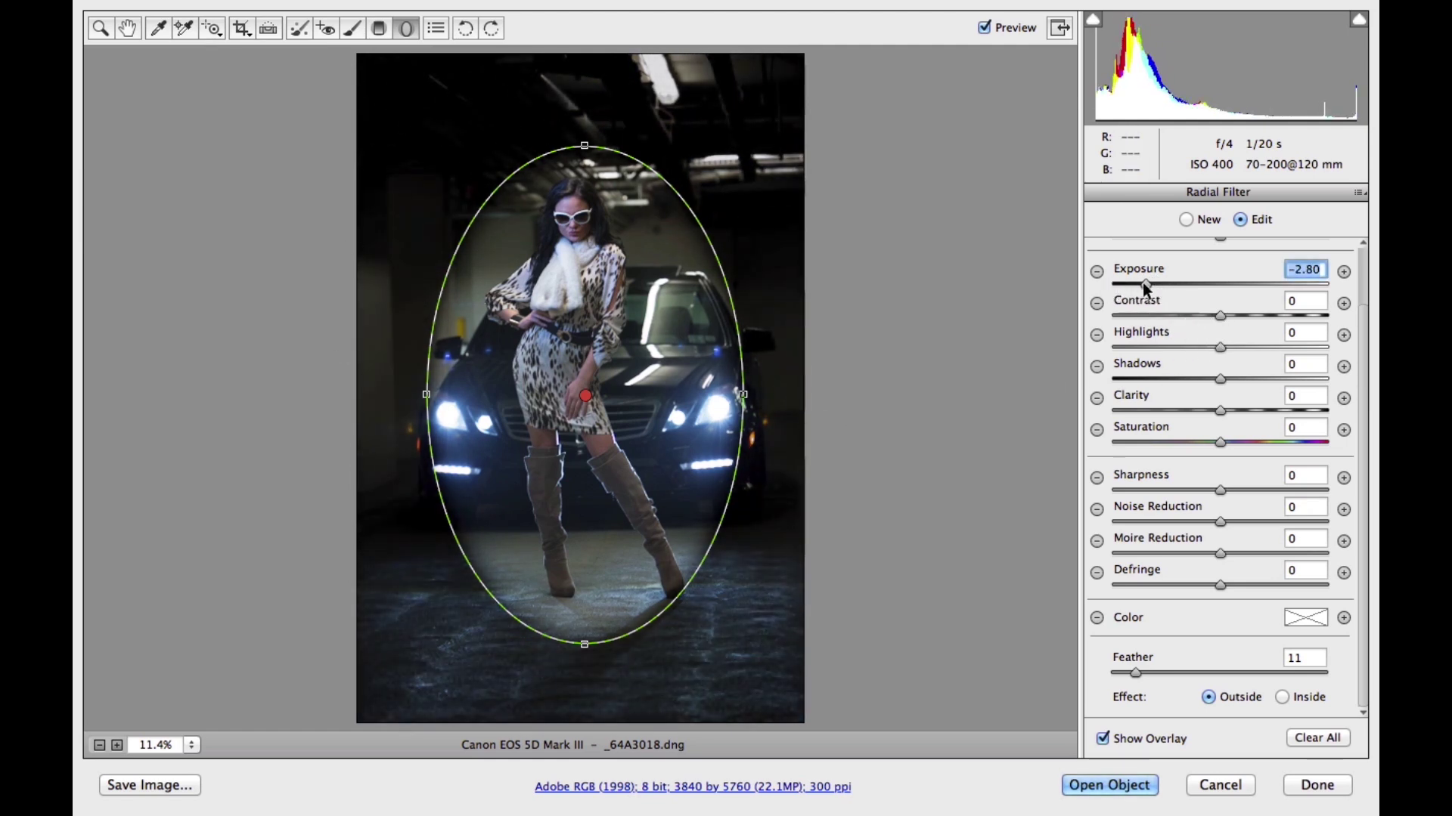
scroll(1365, 325, "up", 3)
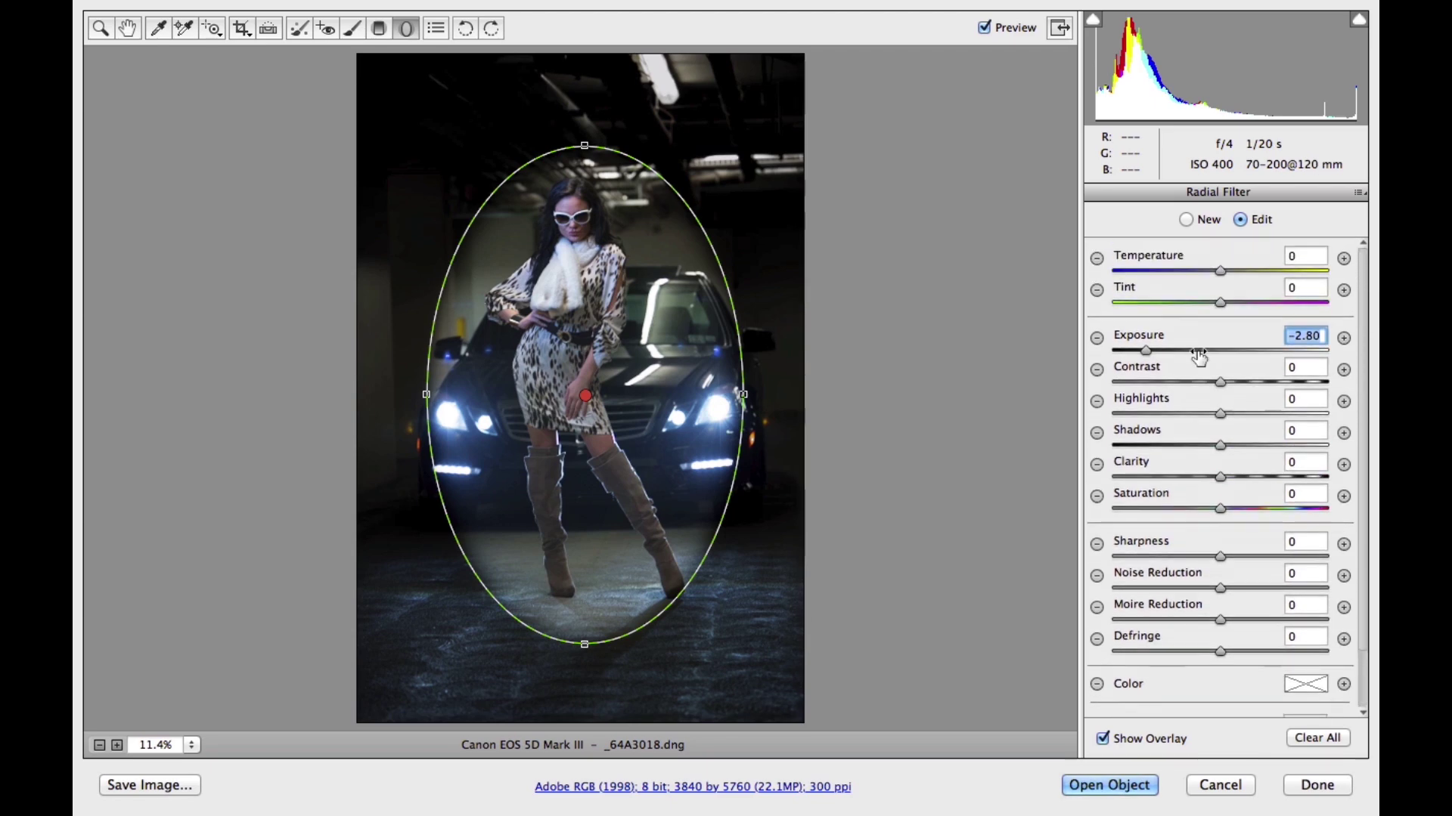
Set the outer radial filter to Exposure +0.10, Temperature -46 and Feather 18
left_click_drag(1147, 348, 1220, 348)
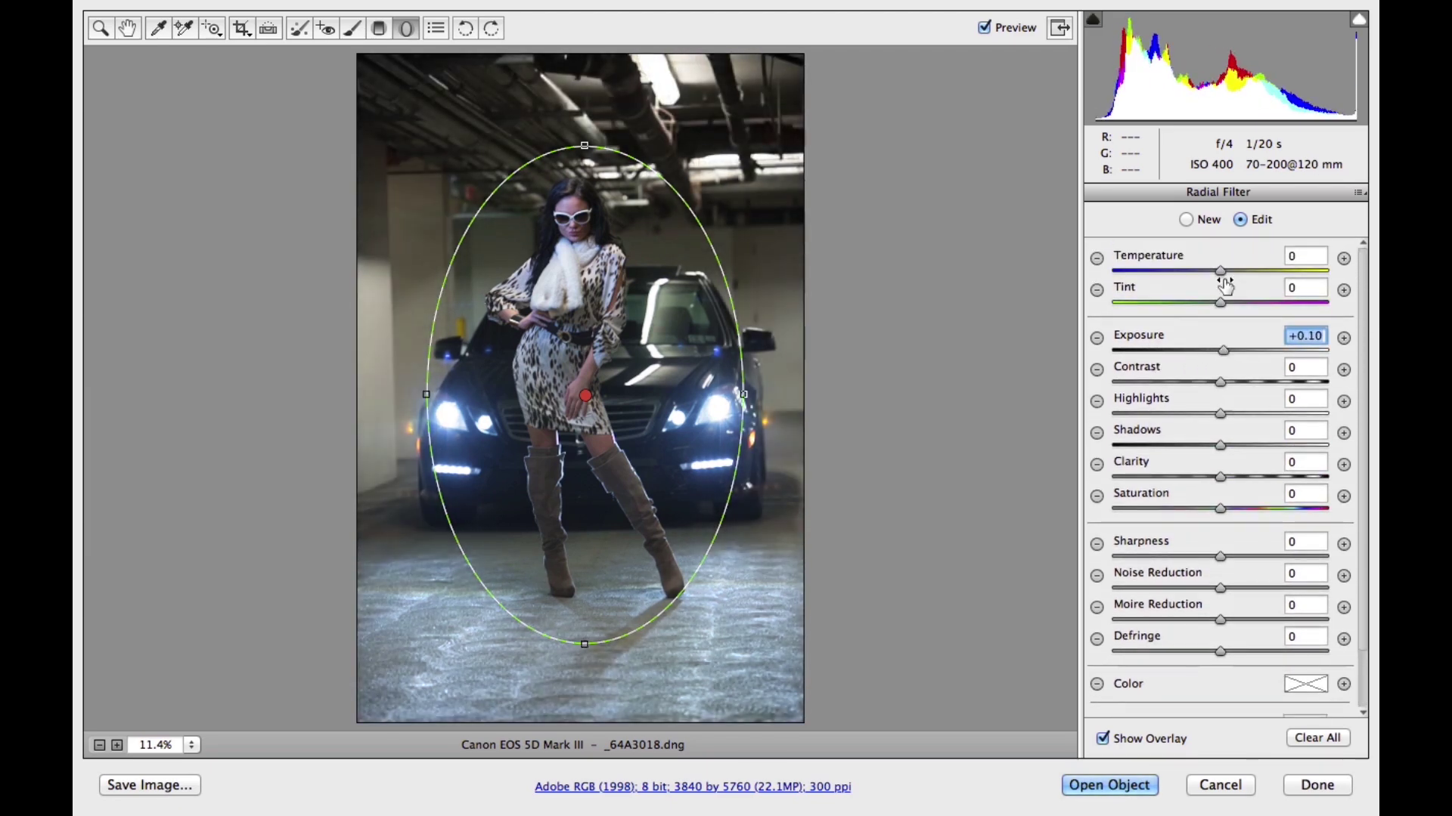
left_click_drag(1220, 274, 1167, 272)
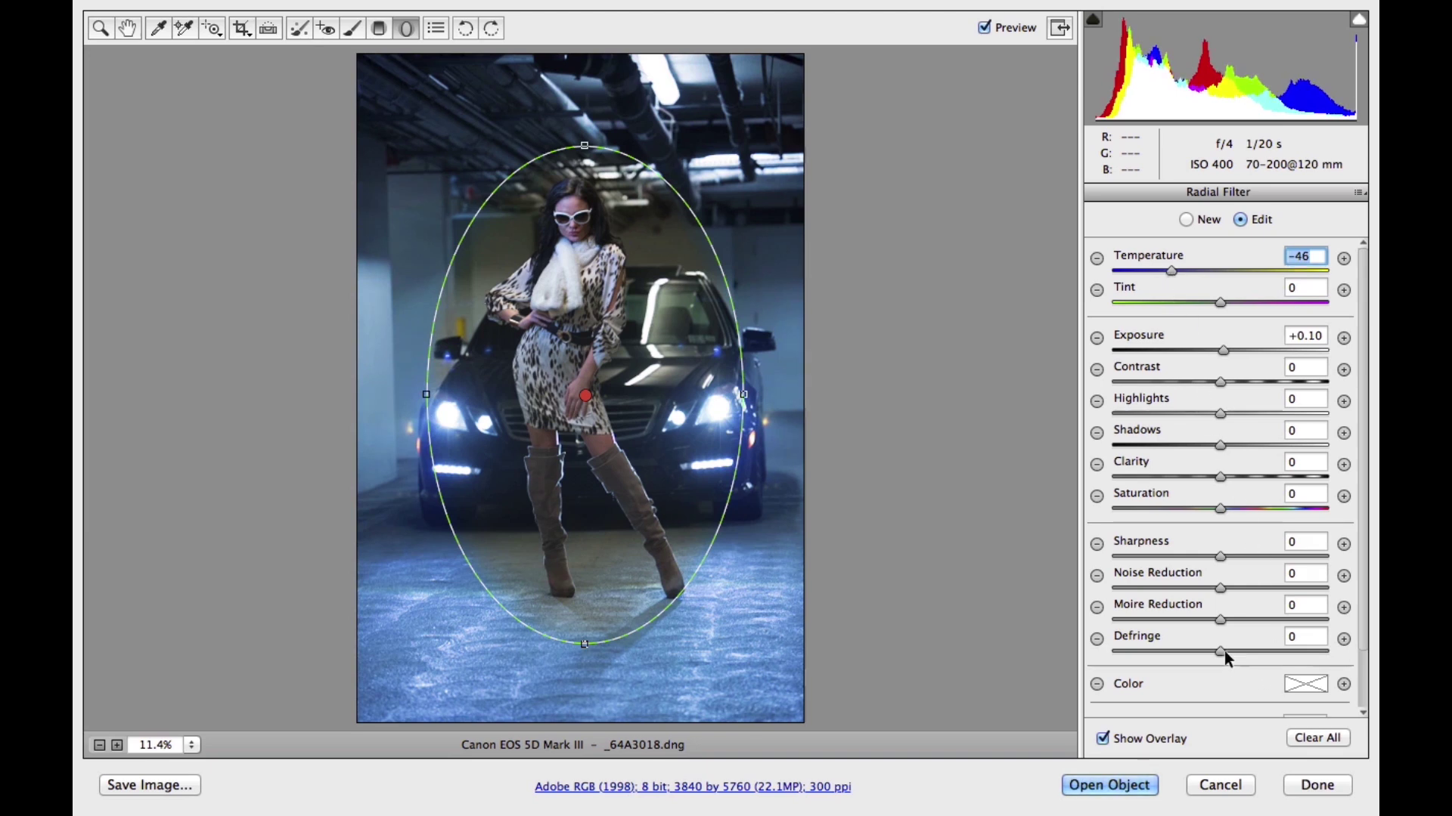
scroll(1362, 524, "down", 3)
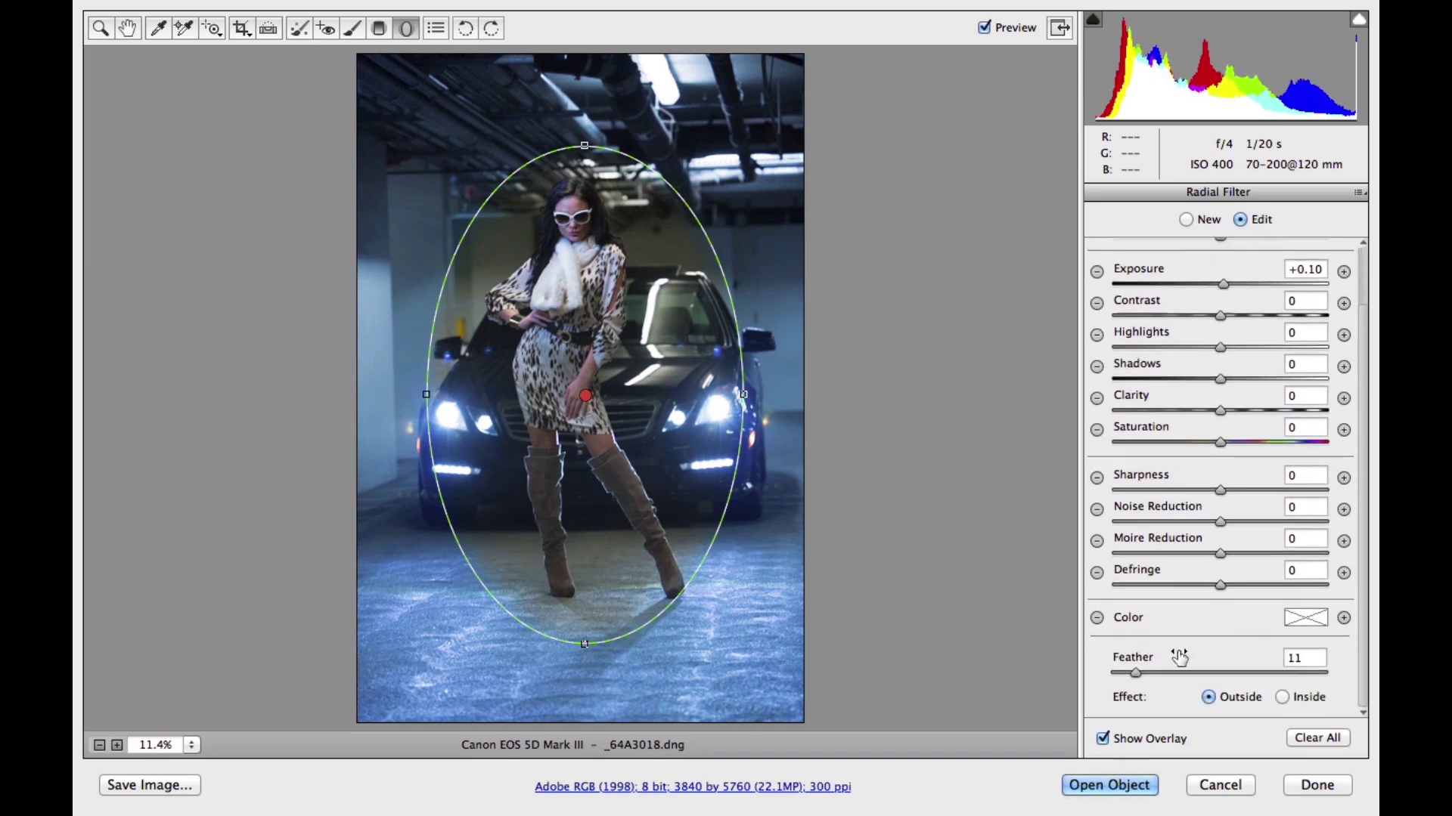
mouse_move(1136, 673)
left_mouse_down()
mouse_move(1168, 673)
mouse_move(1151, 674)
left_mouse_up()
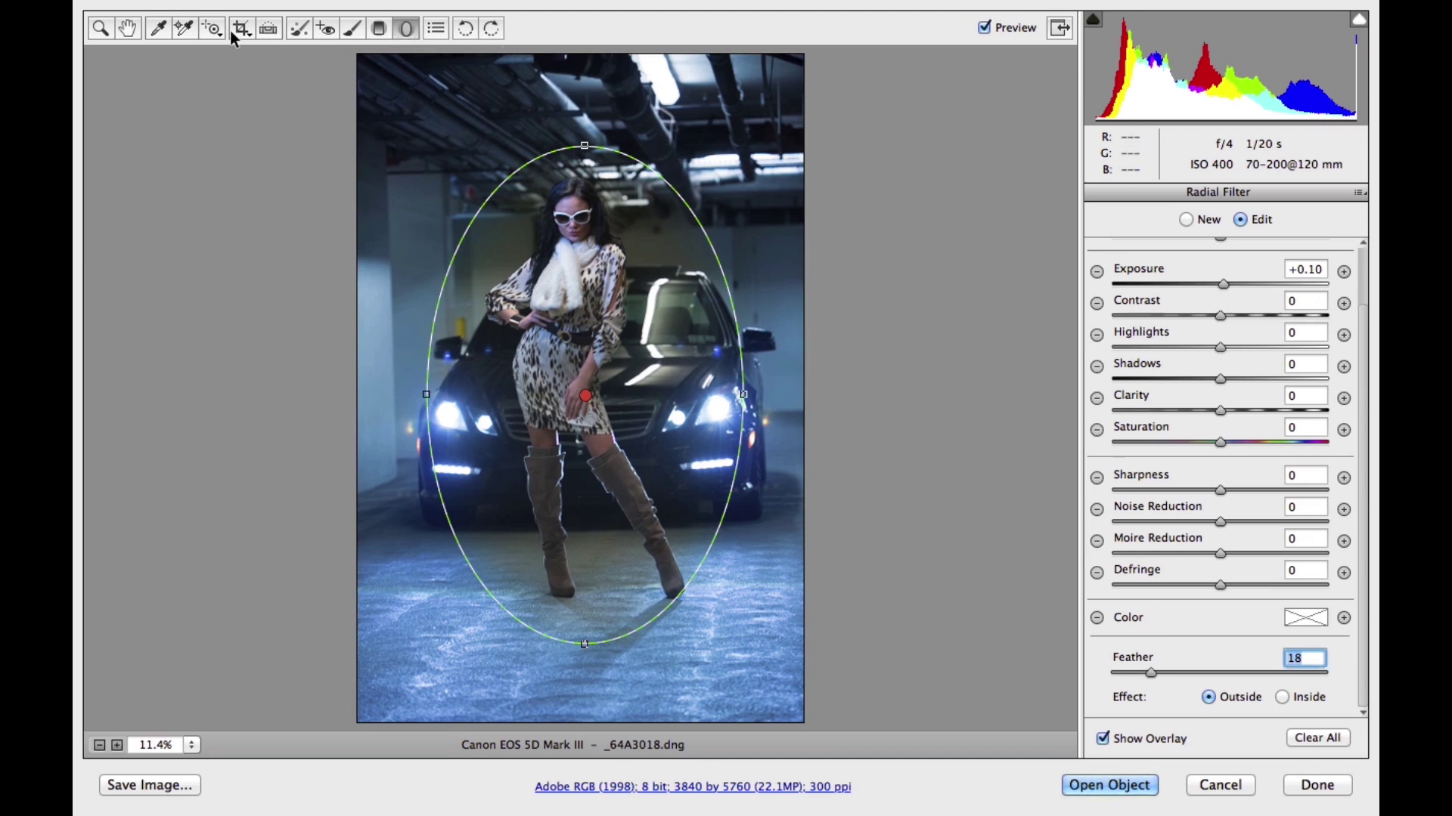
Back in the Basic panel, set Temperature to 4250 and Exposure to +0.90
left_click(128, 29)
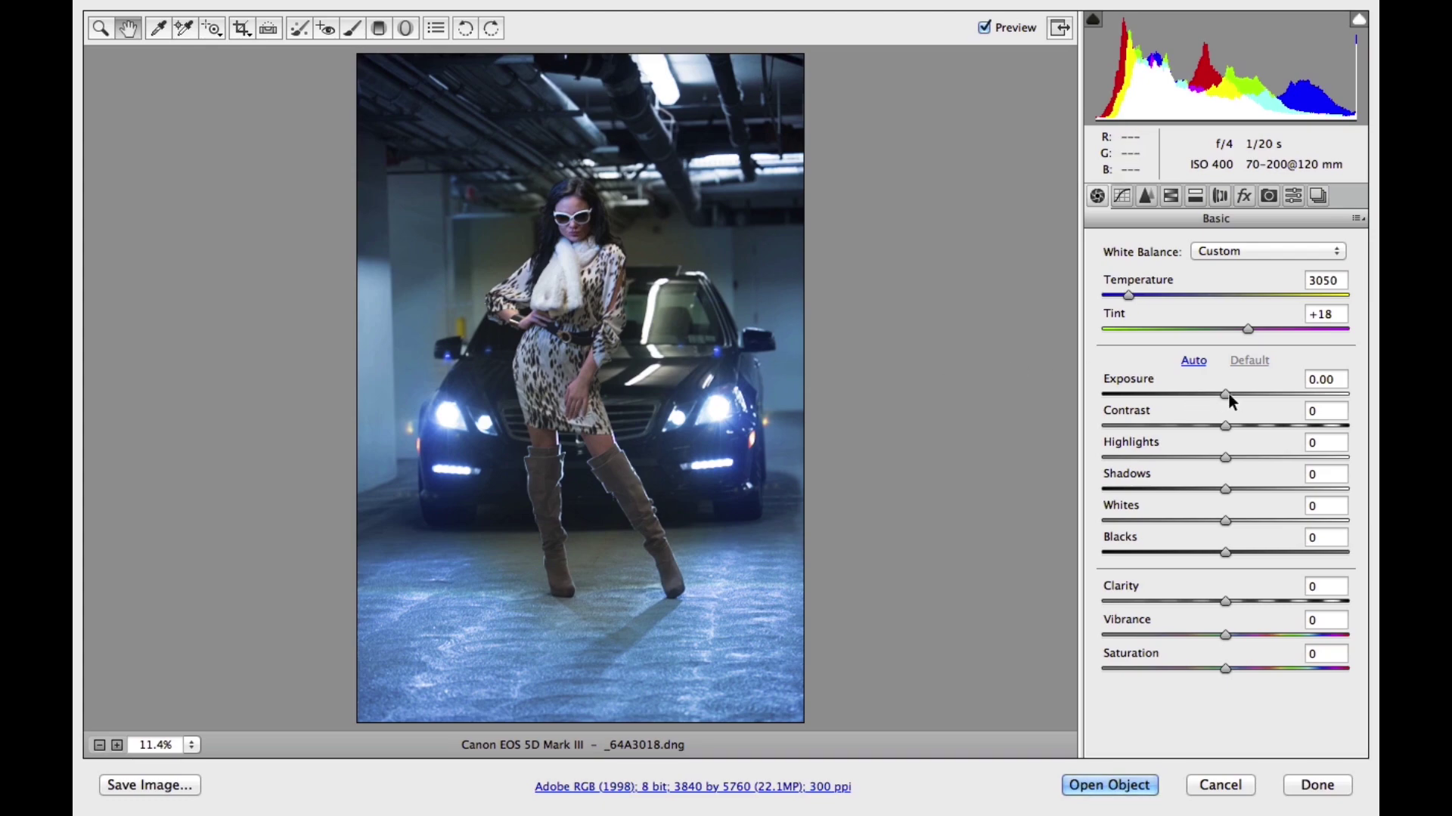
mouse_move(1226, 393)
left_mouse_down()
mouse_move(1304, 396)
mouse_move(1155, 397)
mouse_move(1244, 401)
mouse_move(1230, 401)
left_mouse_up()
mouse_move(1128, 294)
left_mouse_down()
mouse_move(1197, 296)
mouse_move(1155, 301)
left_mouse_up()
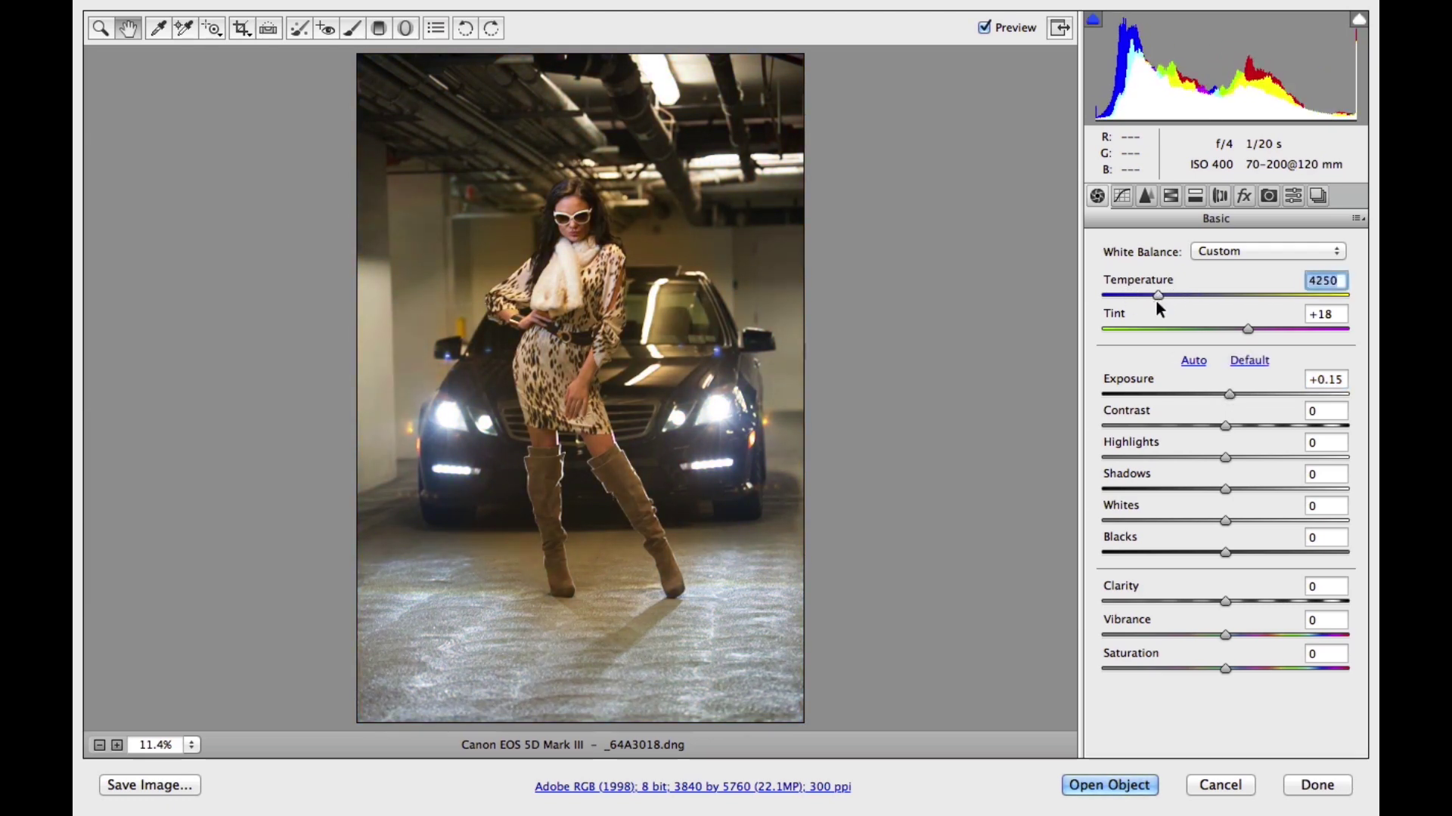
mouse_move(1228, 391)
left_mouse_down()
mouse_move(1266, 393)
mouse_move(1245, 394)
left_mouse_up()
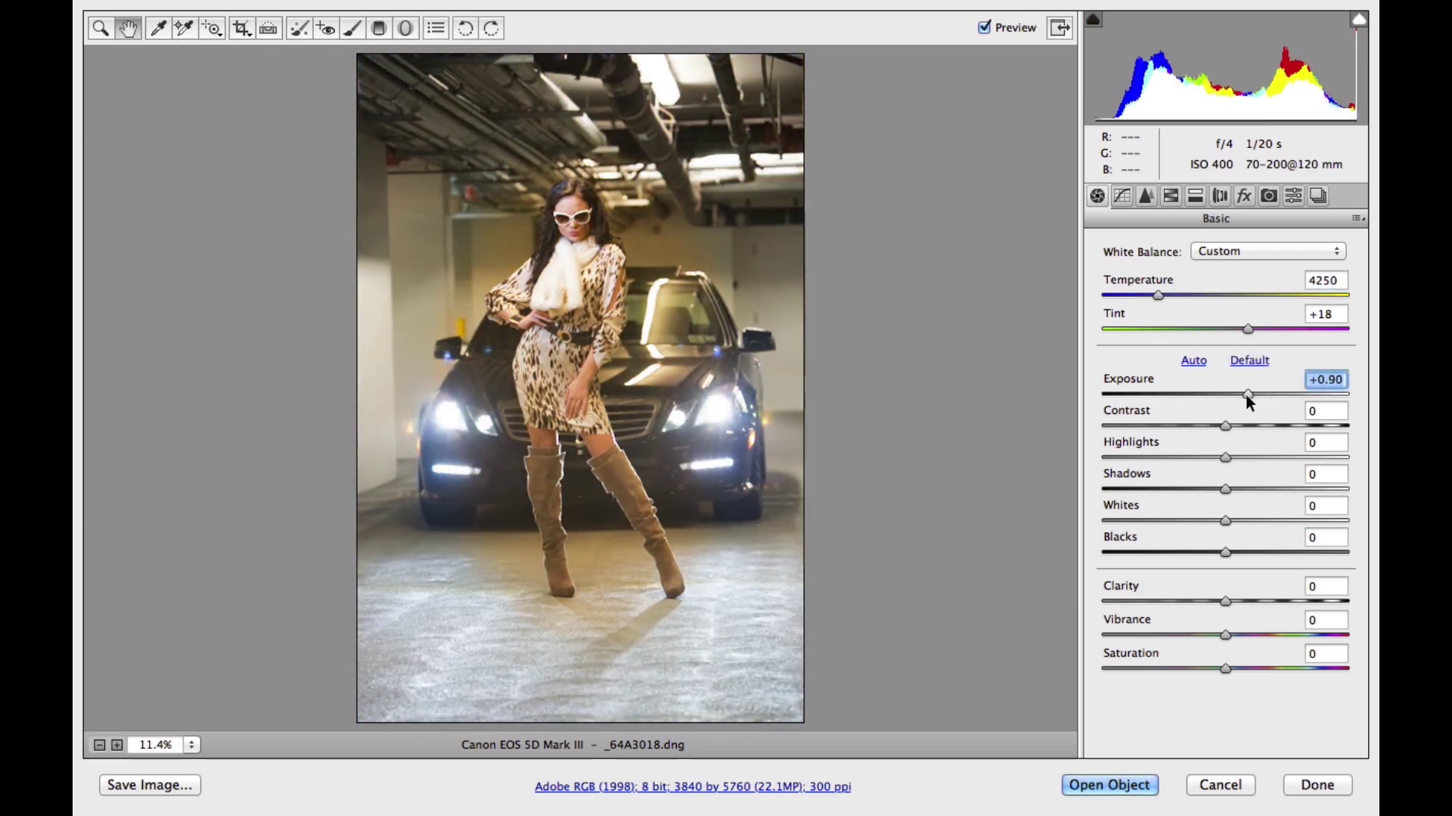
Draw a new radial filter around the model with Exposure -1.10 and Temperature -60
left_click(405, 28)
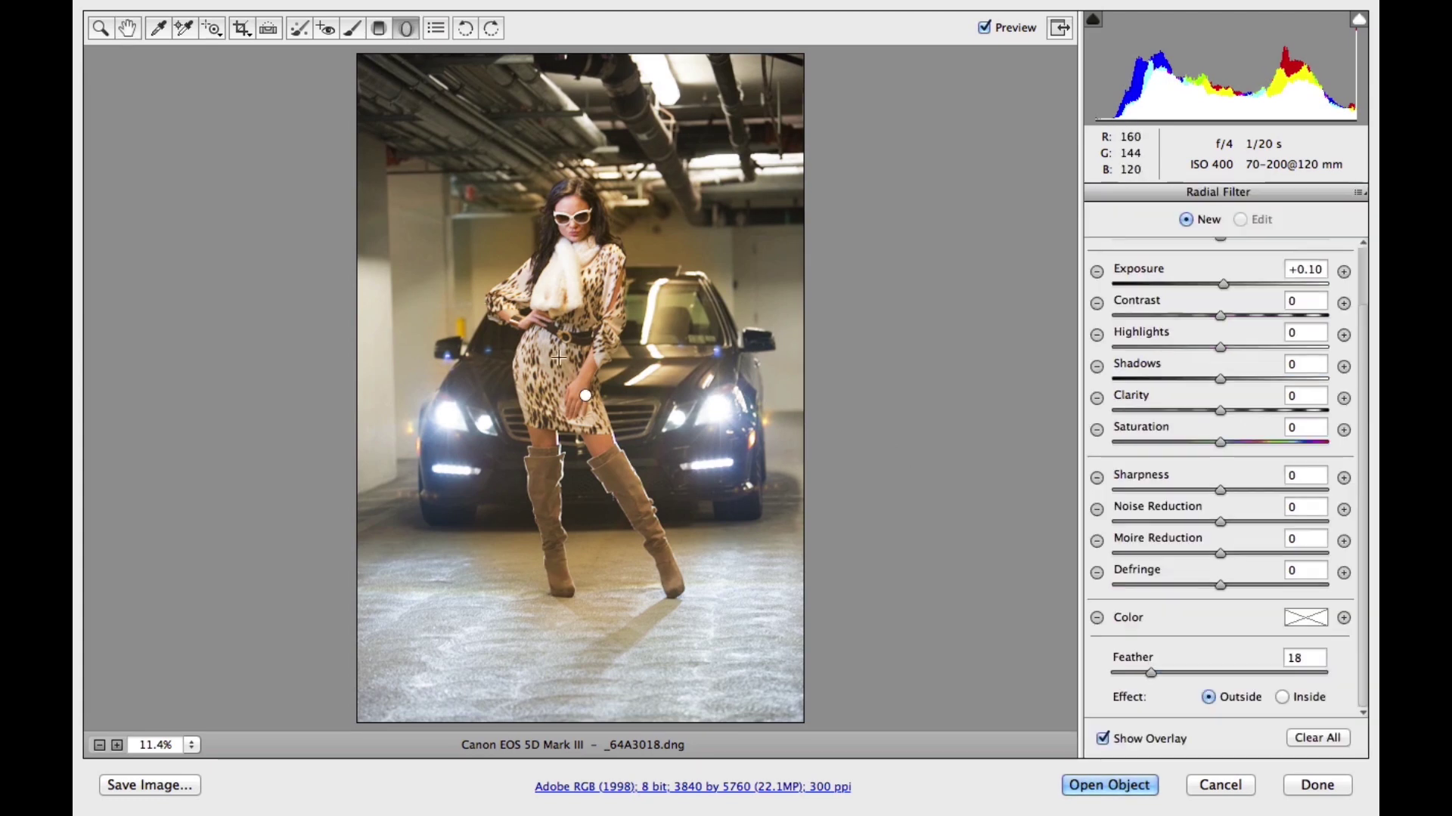
left_click_drag(586, 394, 737, 641)
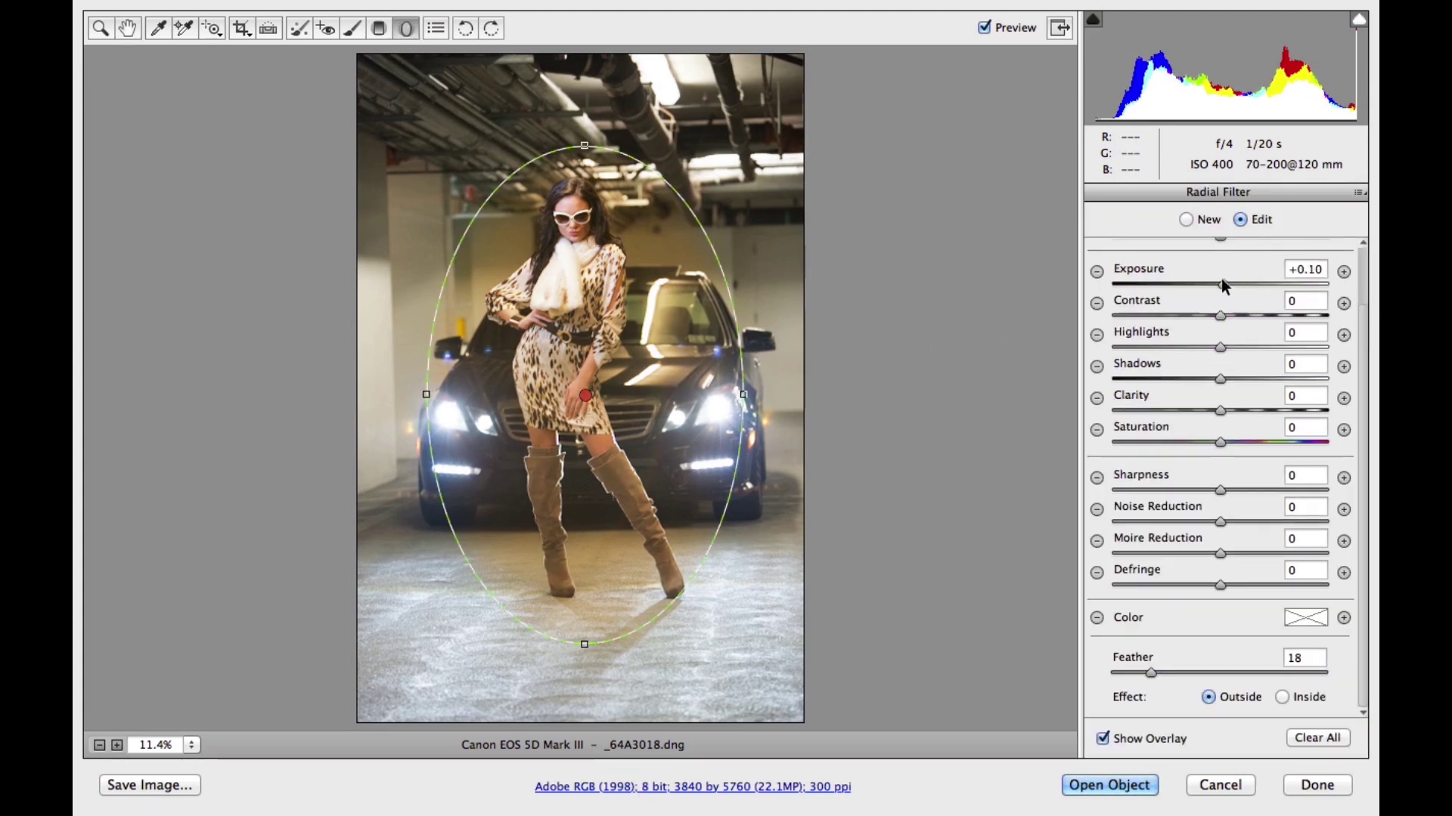
left_click_drag(1221, 282, 1191, 284)
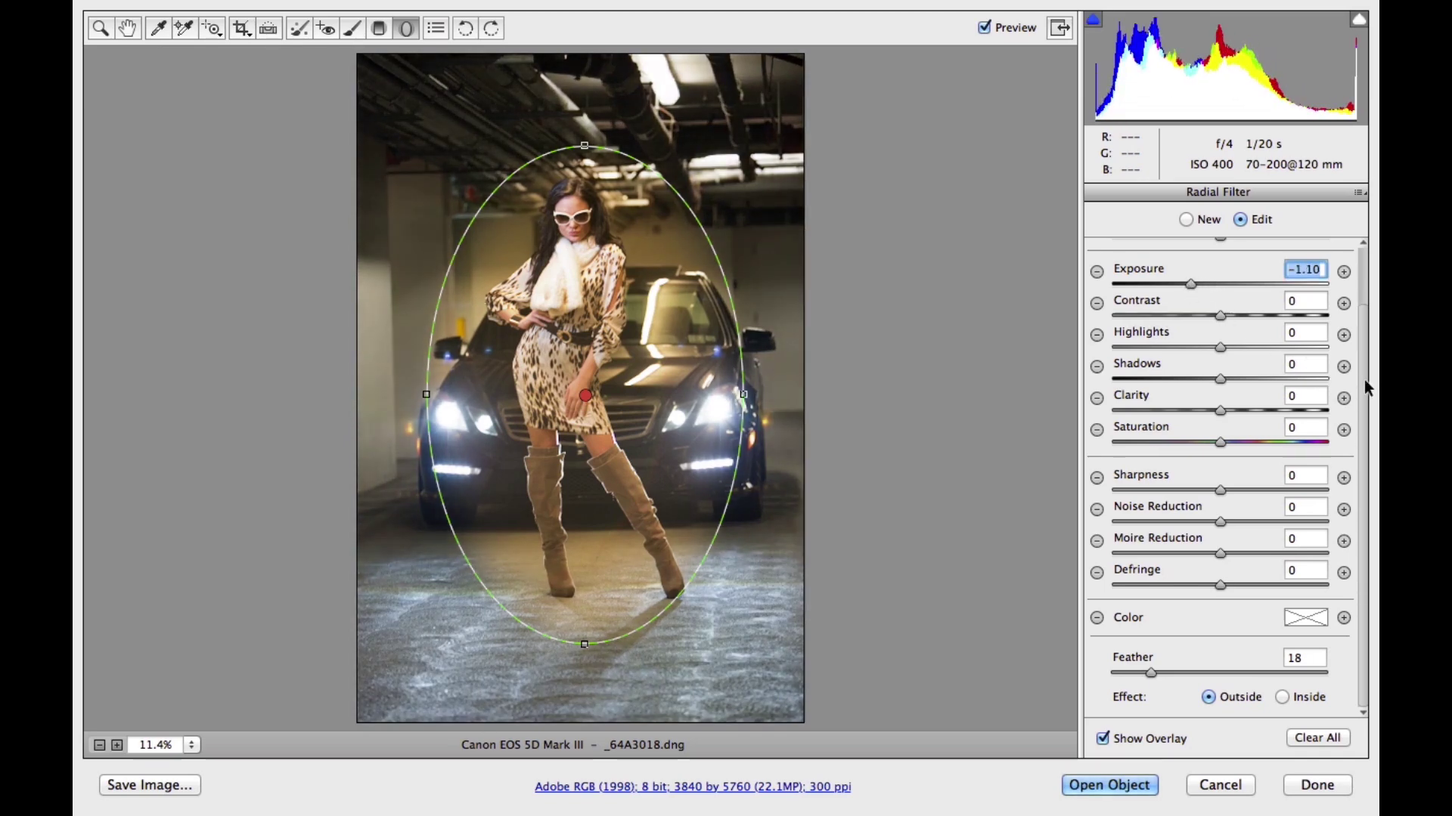
scroll(1361, 386, "up", 3)
left_click_drag(1172, 260, 1155, 263)
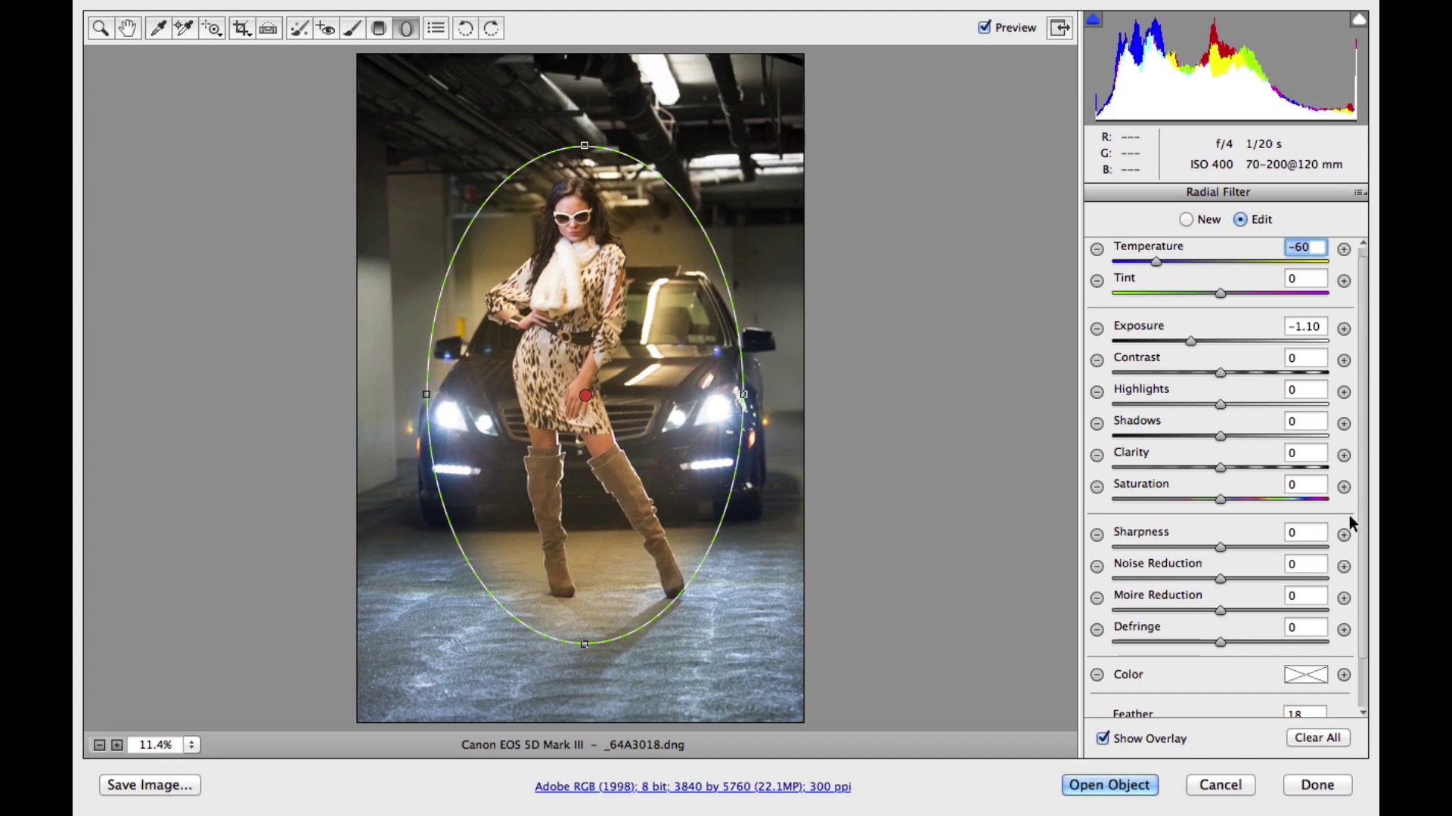
Apply the filter inside, with Feather 30, Clarity +100, Shadows +3 and Contrast -31
scroll(1364, 371, "down", 3)
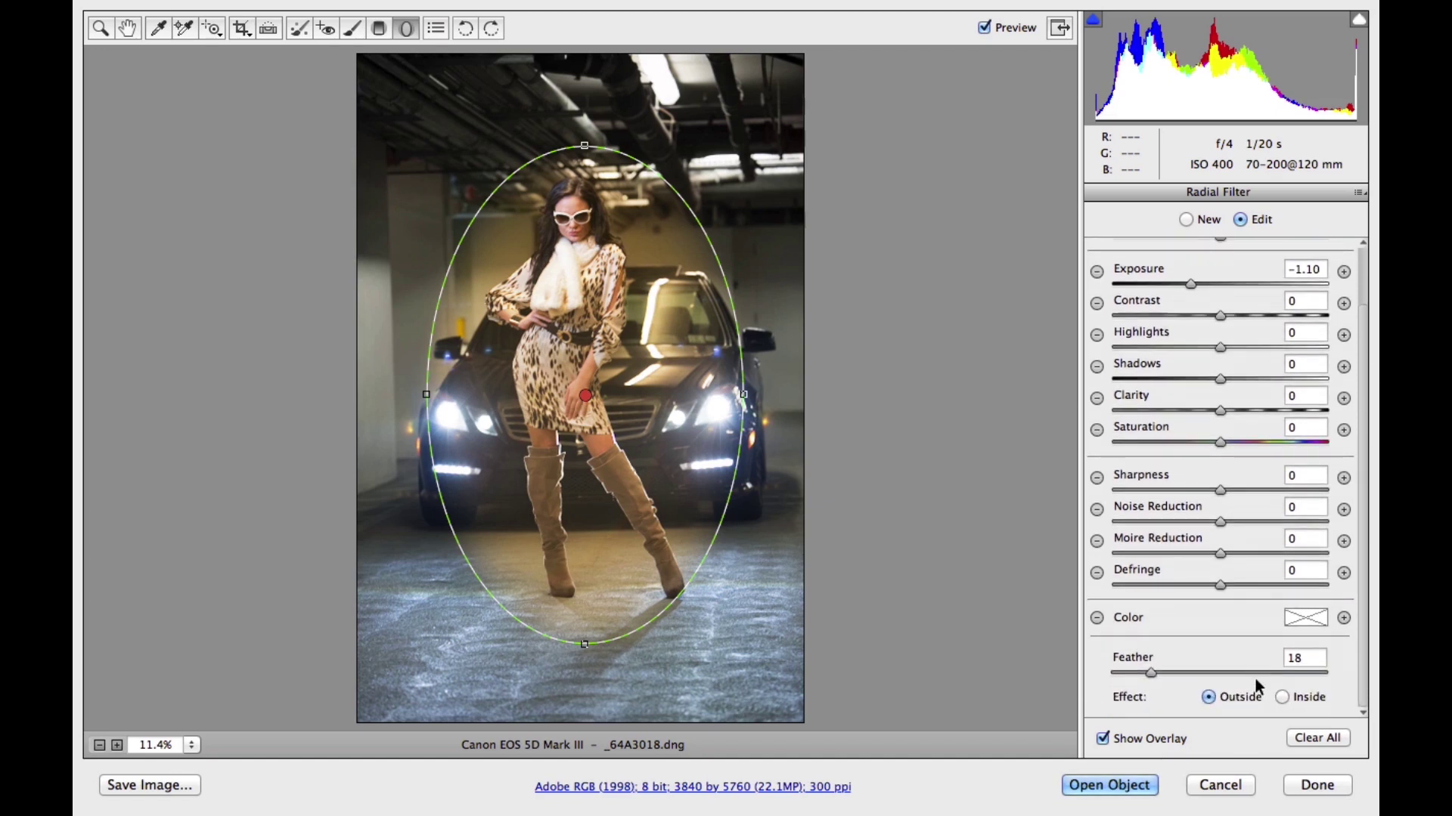
left_click(1282, 697)
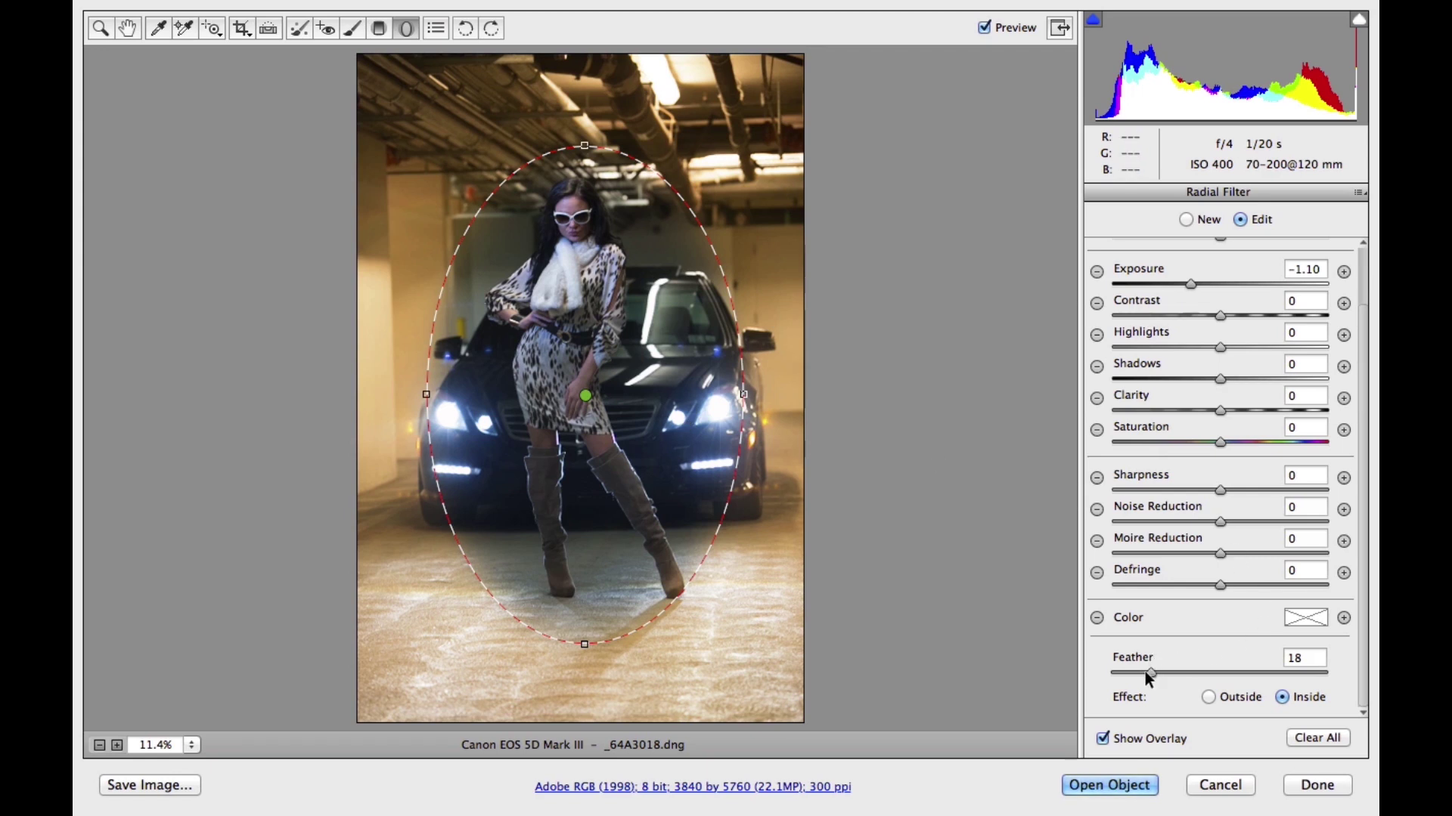
left_click_drag(1147, 672, 1175, 672)
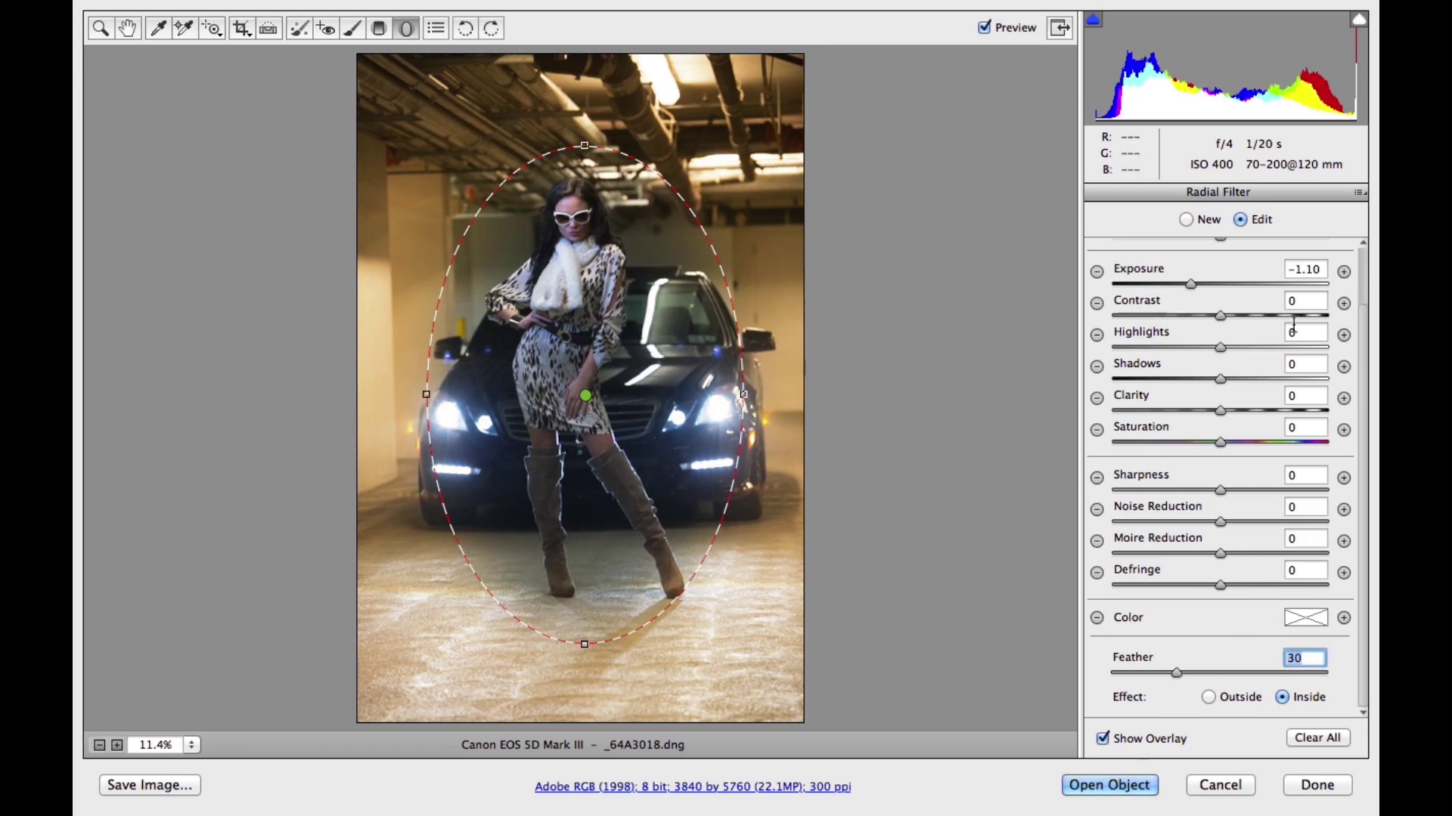
left_click_drag(1220, 410, 1377, 426)
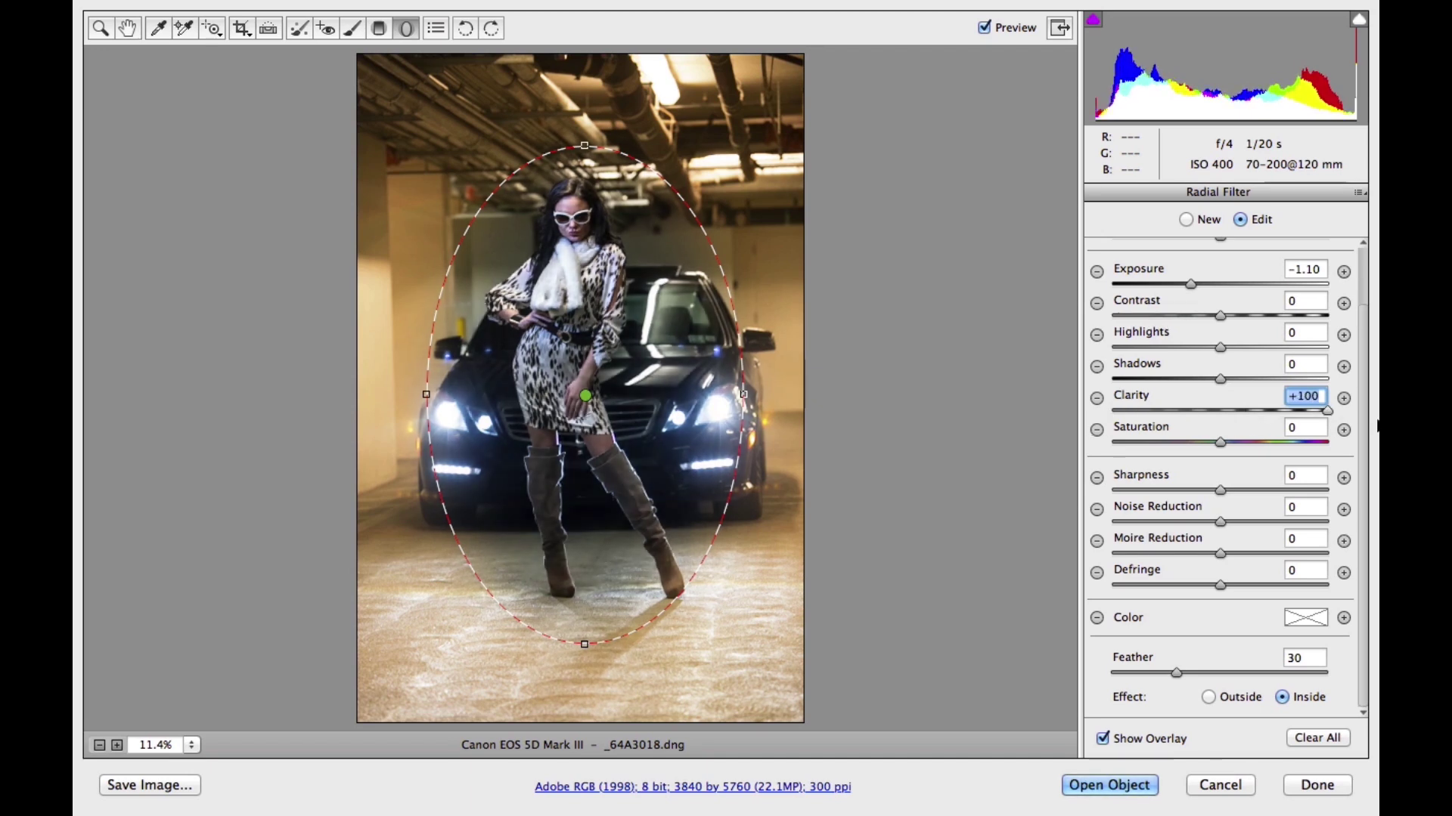
mouse_move(1220, 378)
left_mouse_down()
mouse_move(1154, 374)
mouse_move(1223, 378)
left_mouse_up()
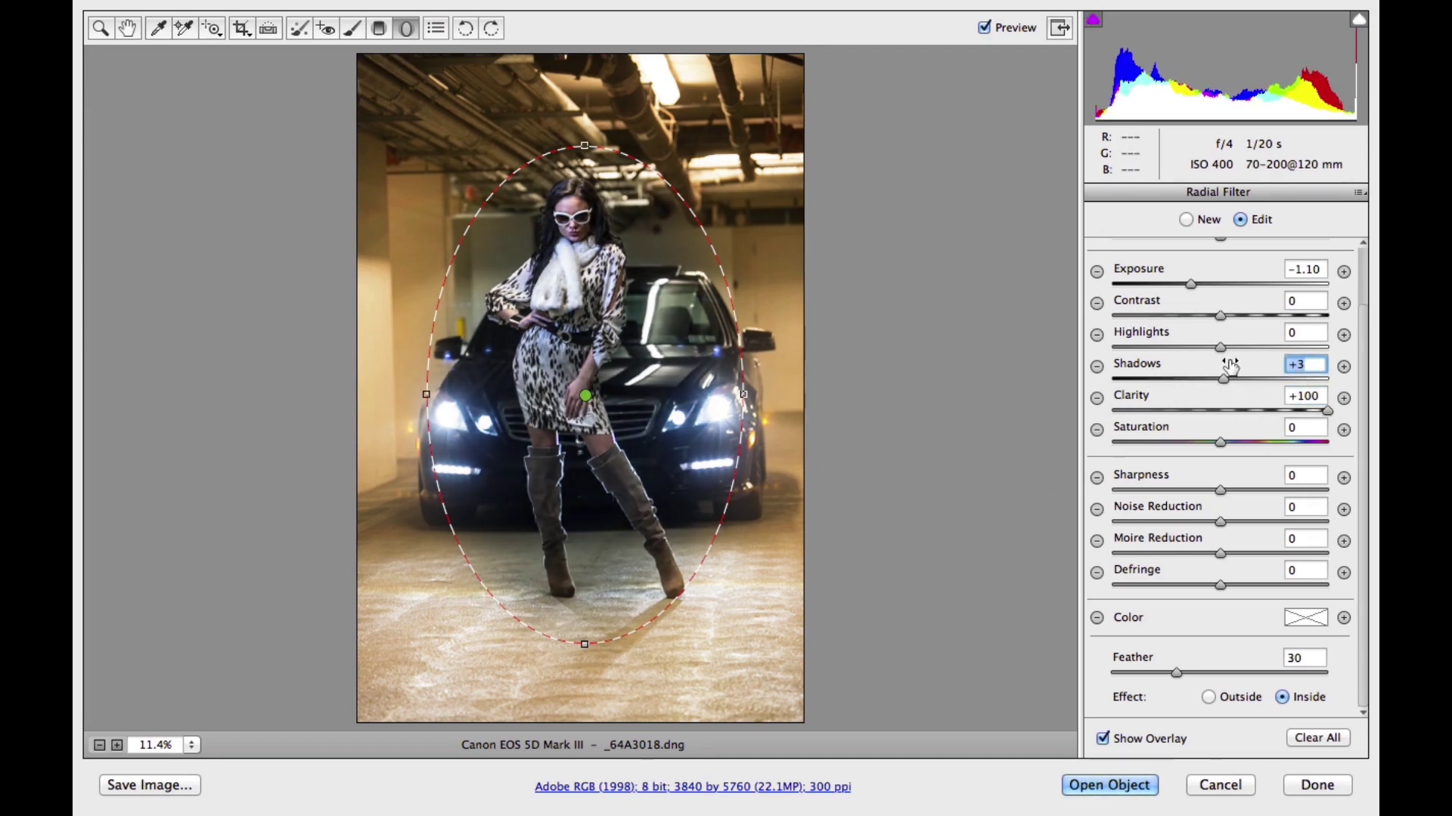
left_click_drag(1220, 313, 1186, 315)
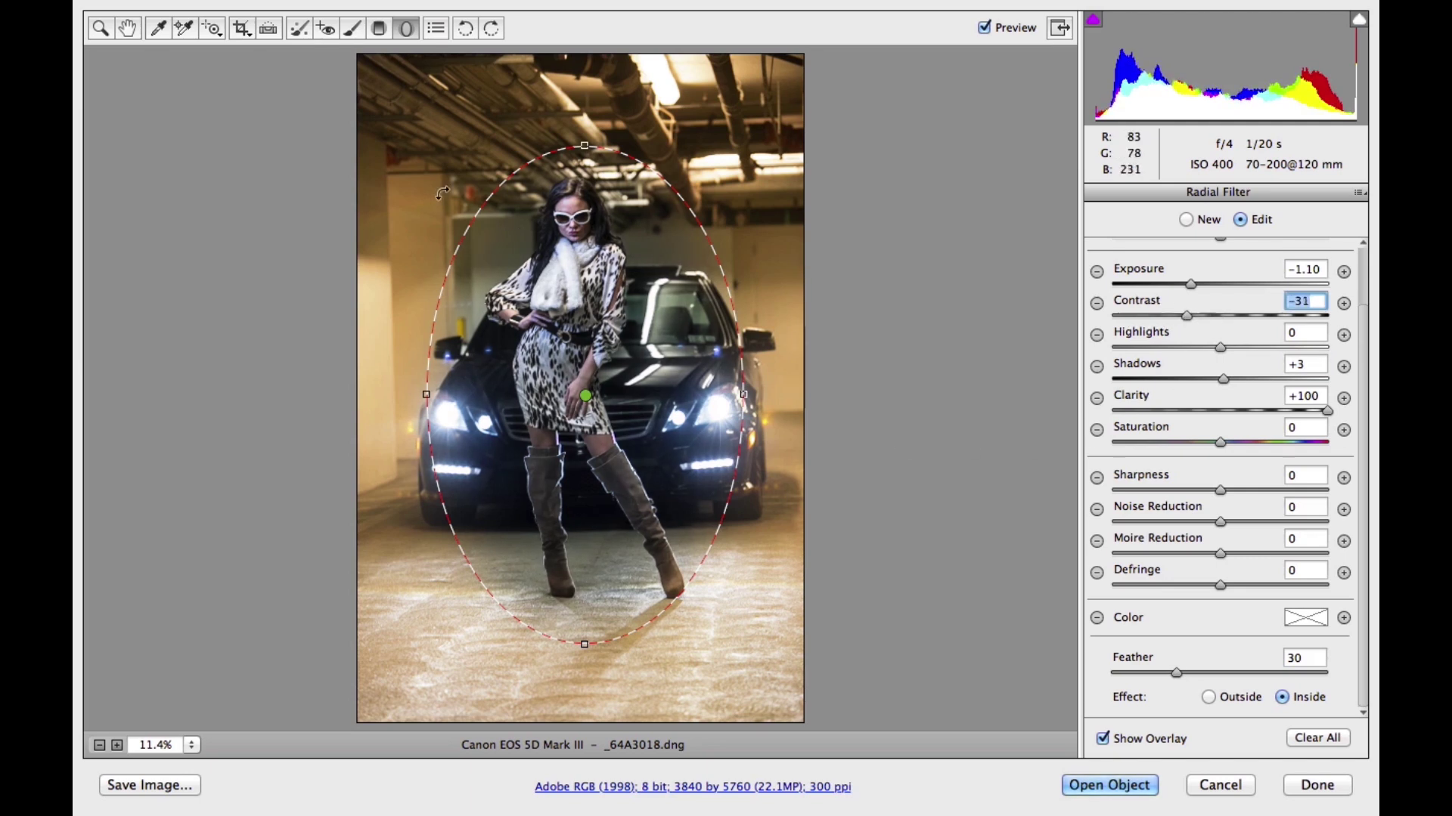
Add a magenta-tinted radial filter on the floor, stretching it wider and taller
left_click_drag(378, 113, 529, 273)
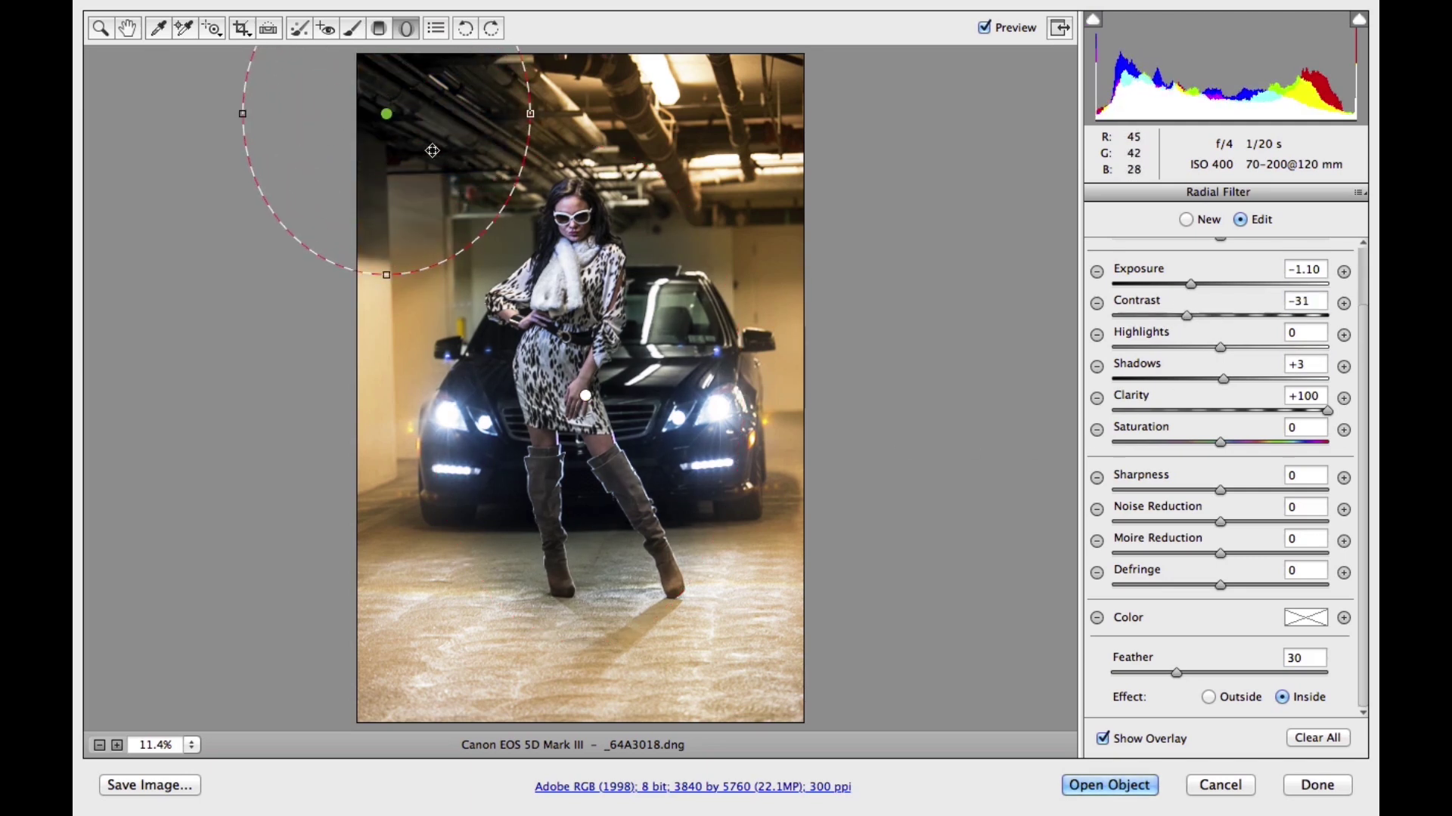
left_click_drag(389, 116, 431, 668)
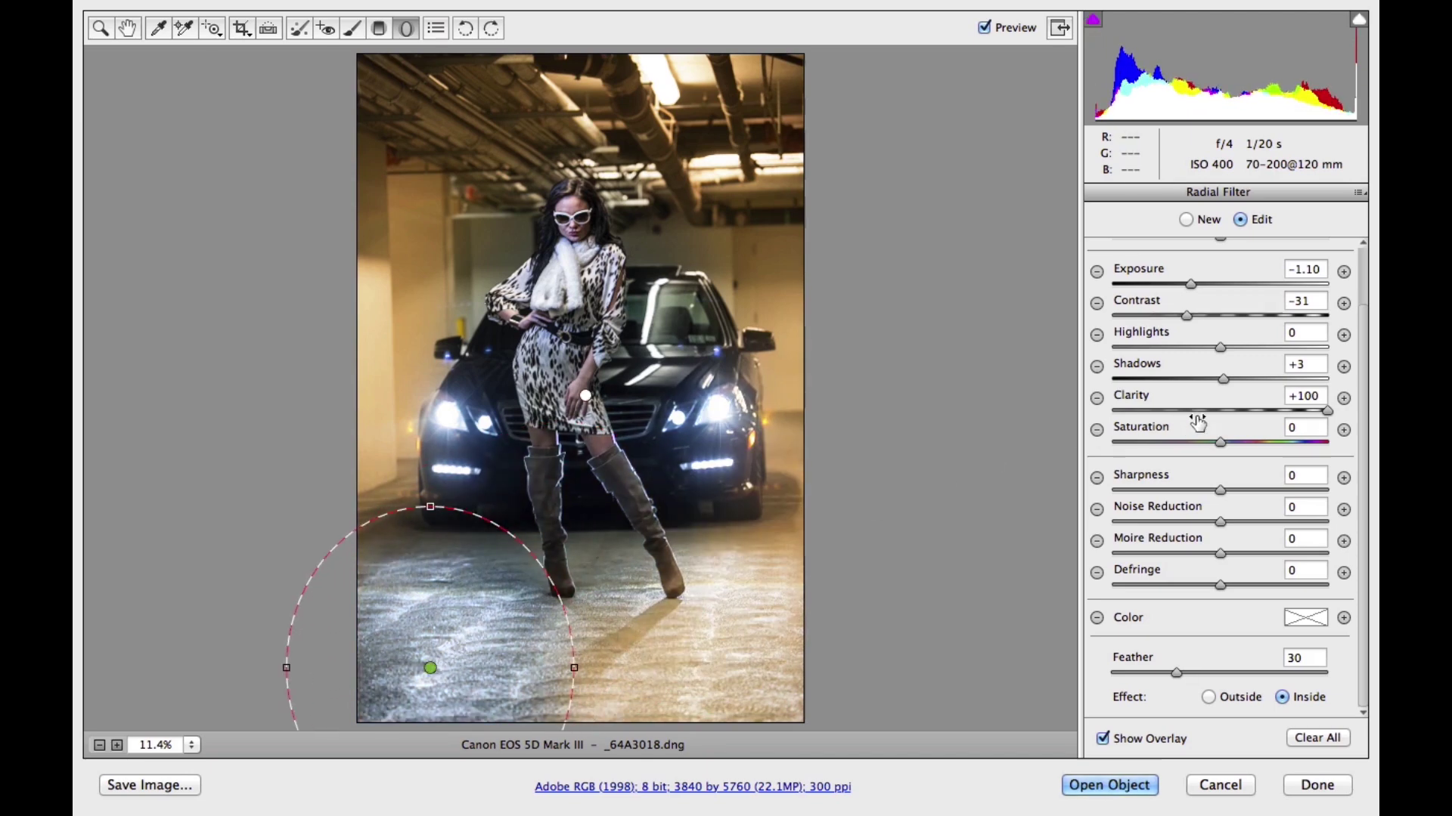
left_click(1300, 618)
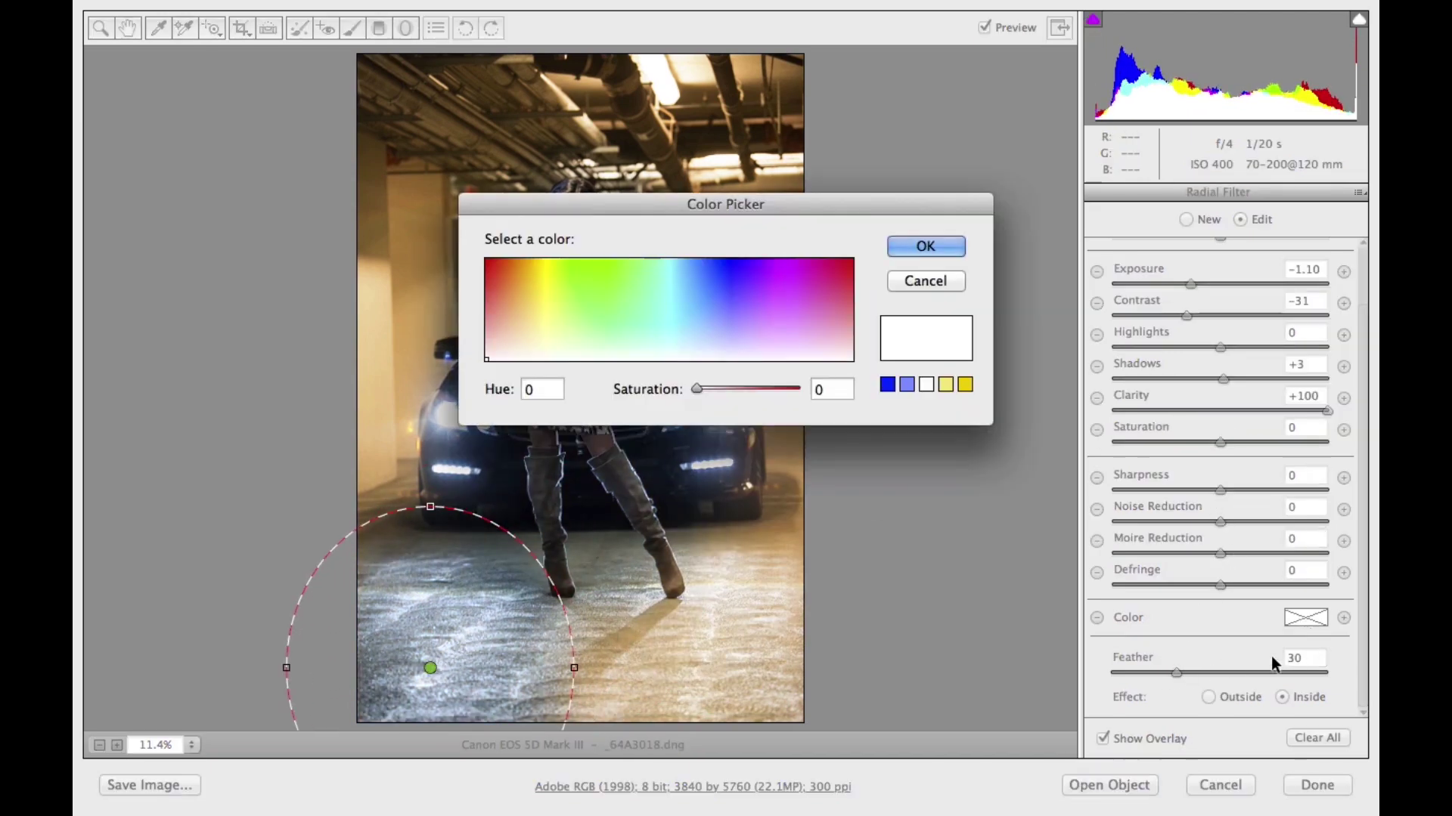
left_click(806, 292)
left_click(924, 247)
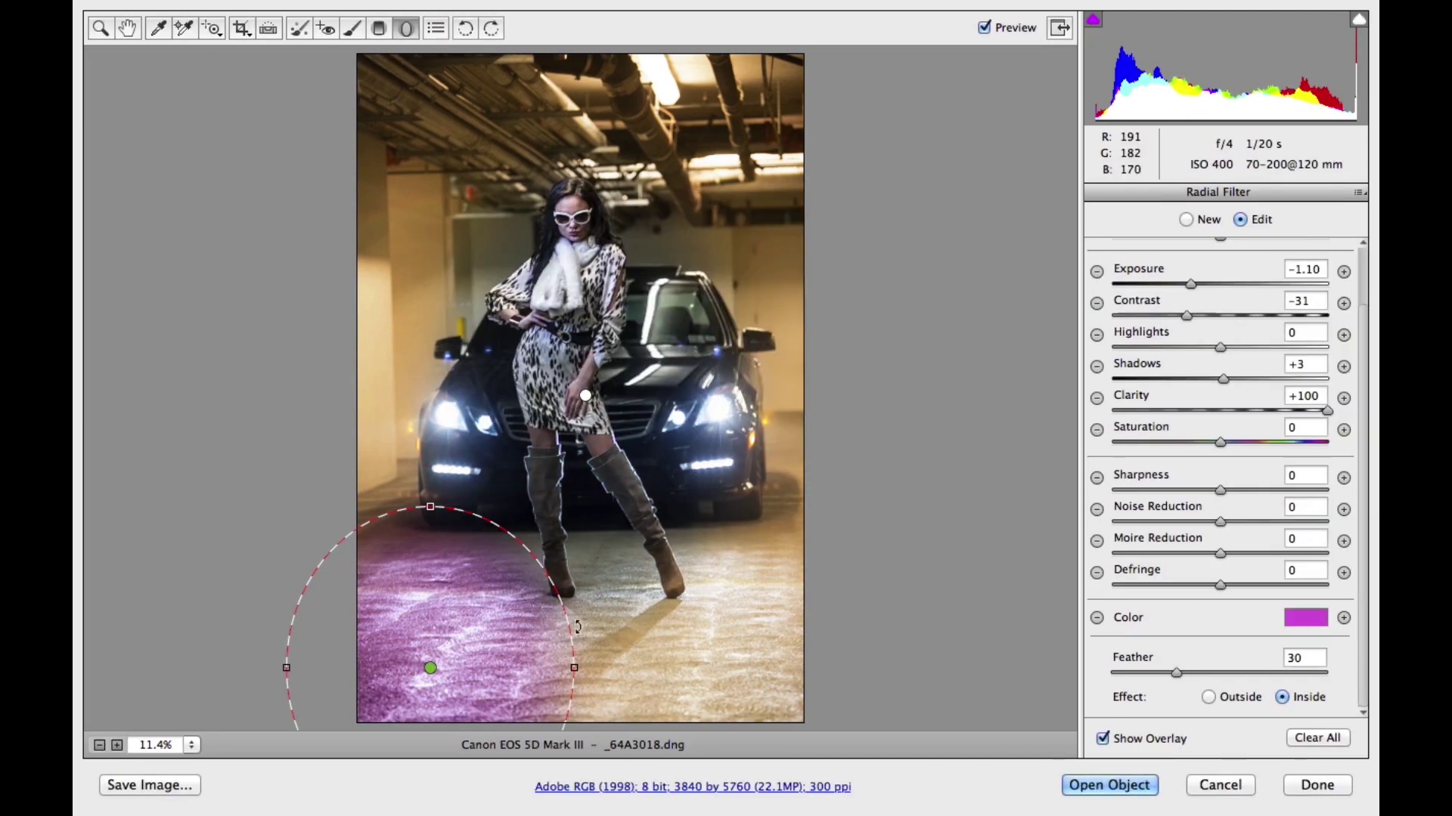
left_click_drag(577, 661, 608, 662)
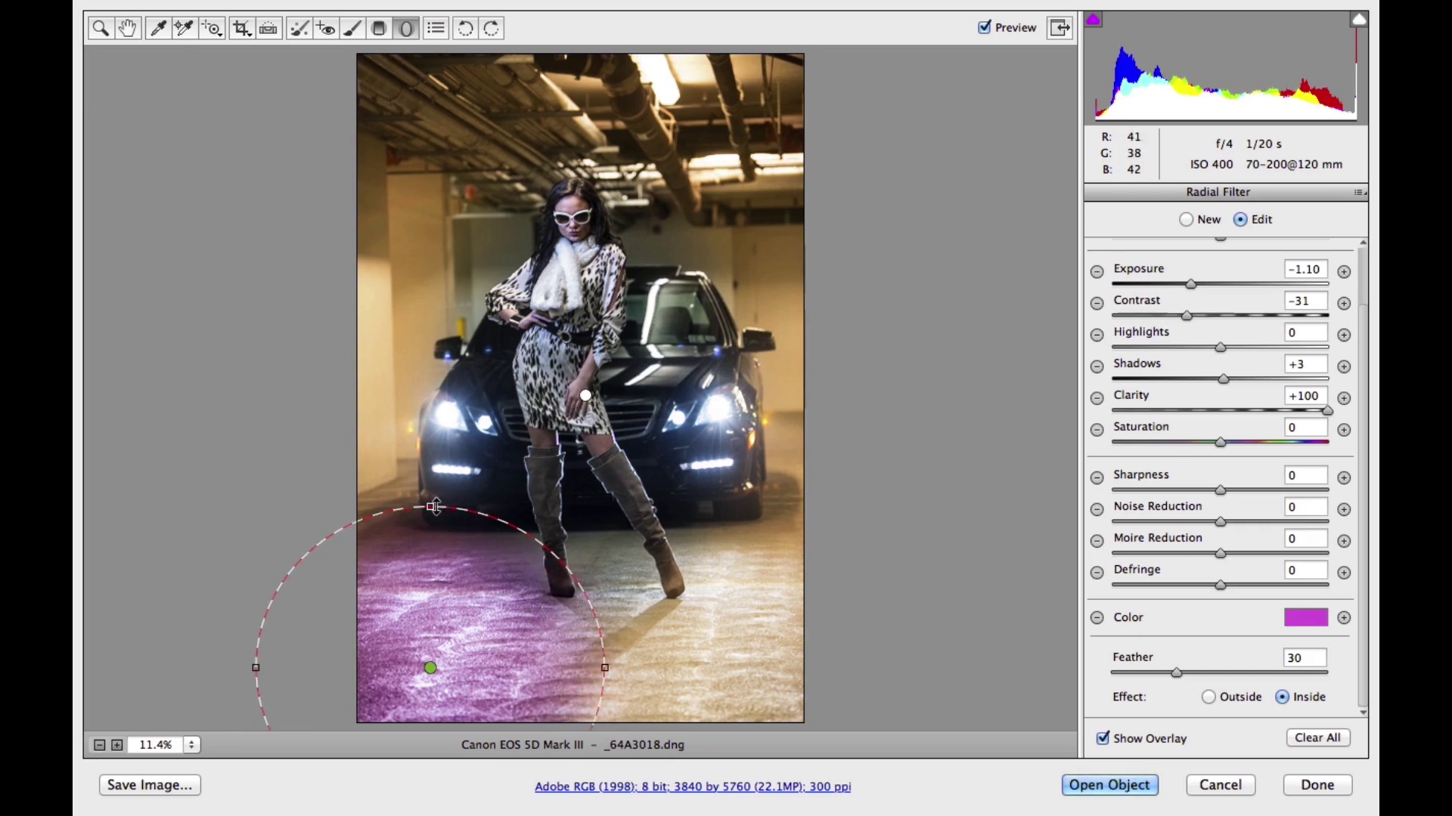
left_click_drag(435, 507, 430, 345)
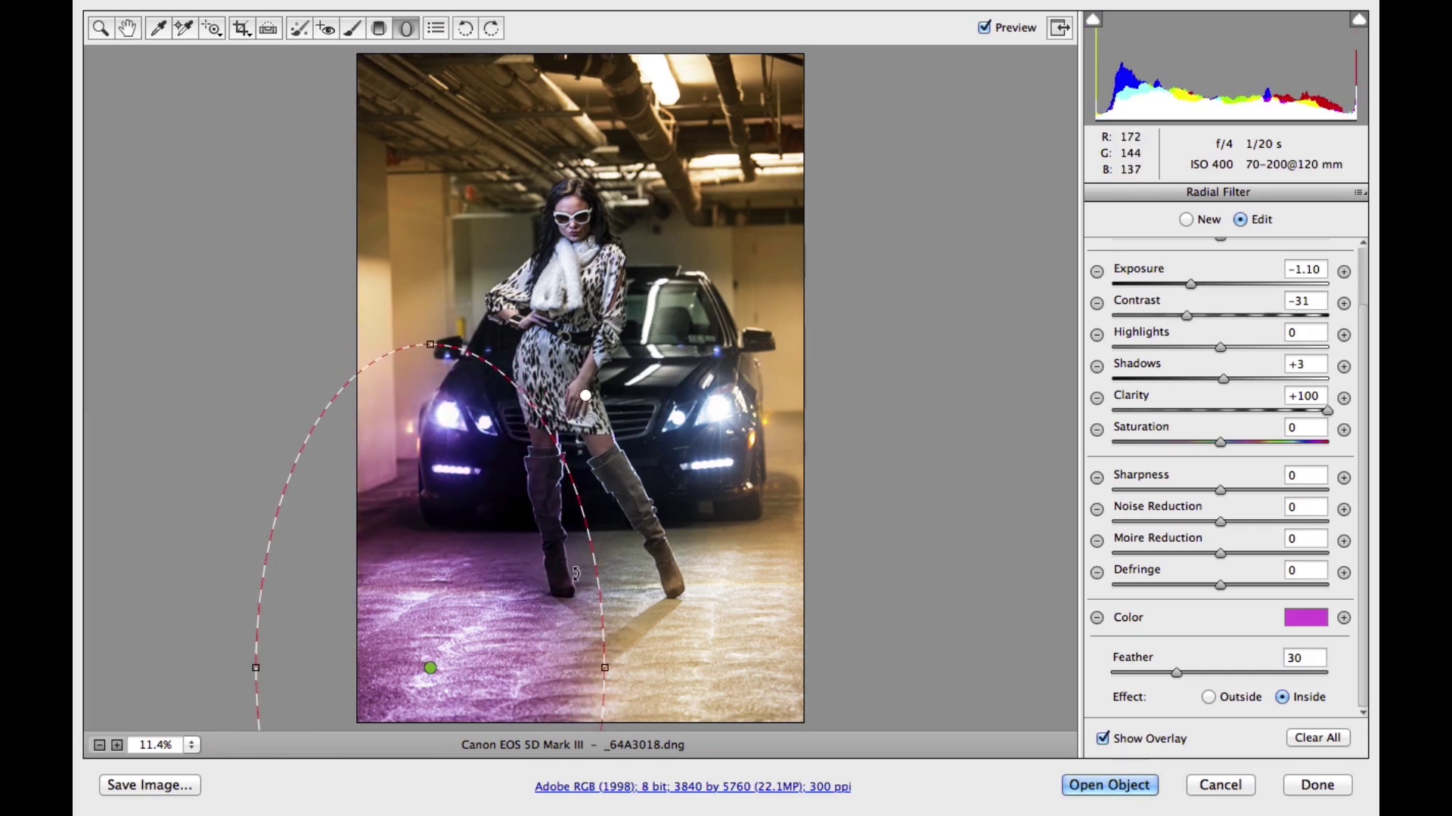
left_click_drag(430, 669, 407, 595)
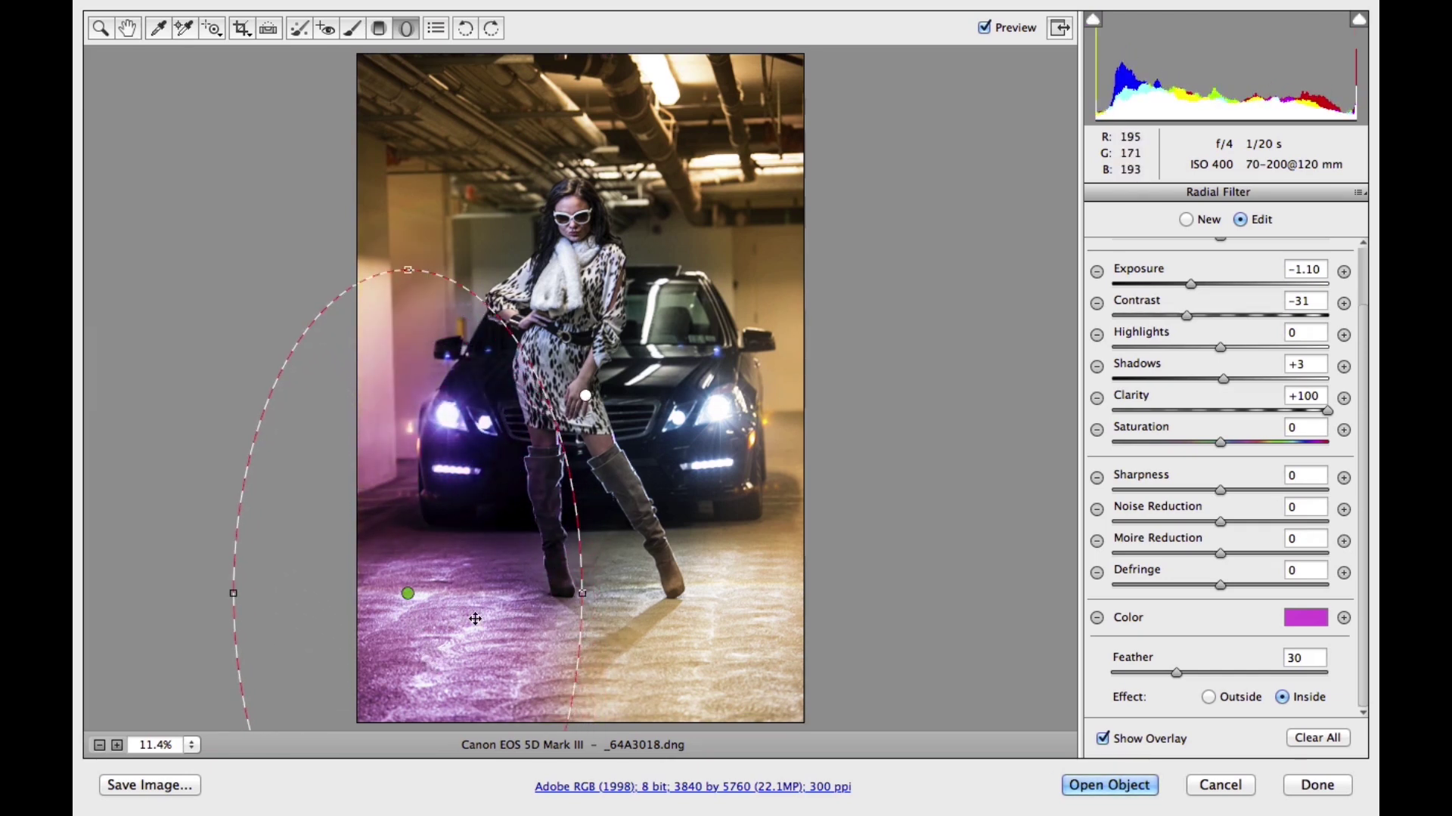
Alt-click to delete both the magenta and the remaining radial filters
key("alt")
key("alt")
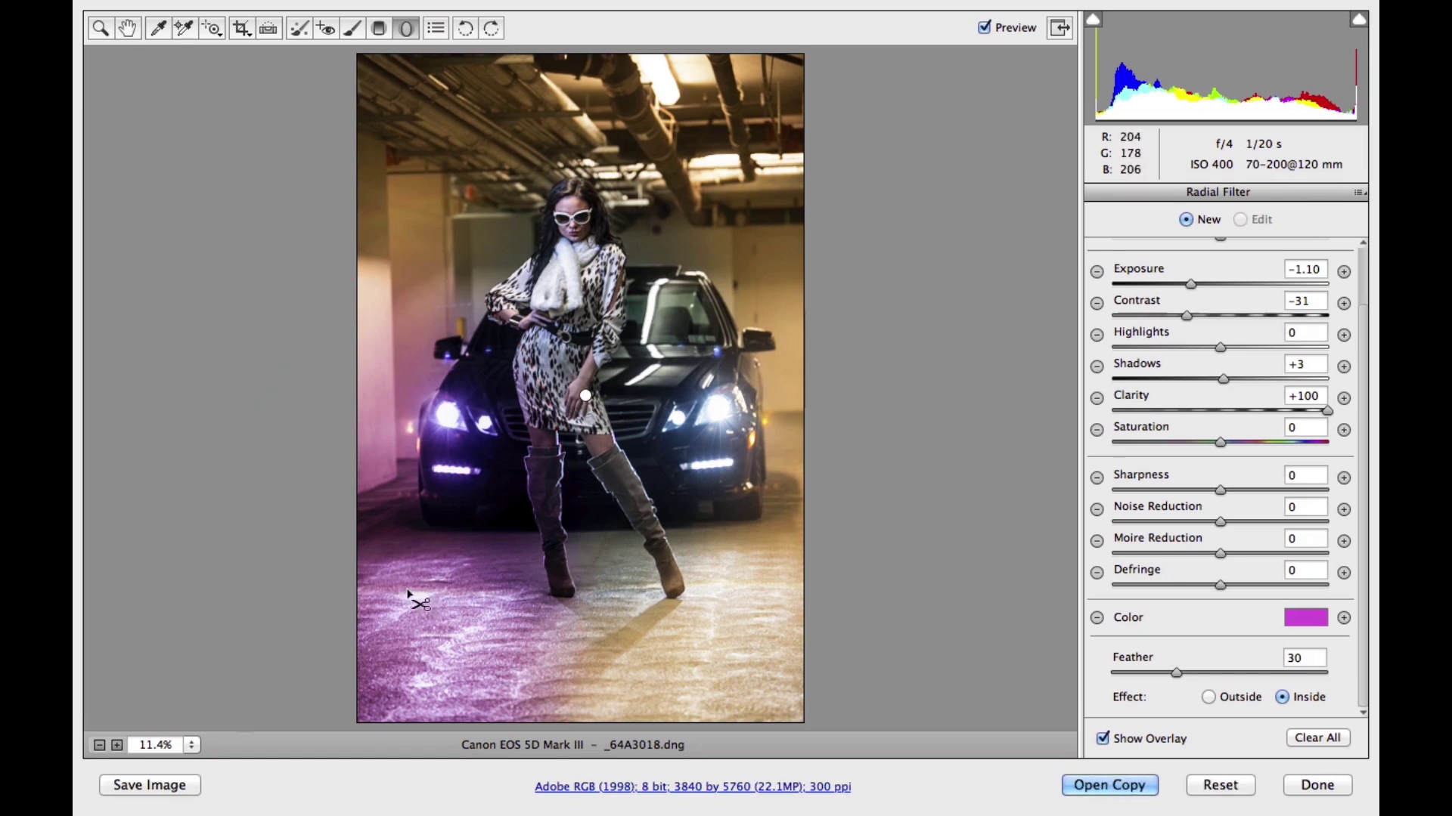
left_click(407, 593, "alt")
left_click(586, 396, "alt")
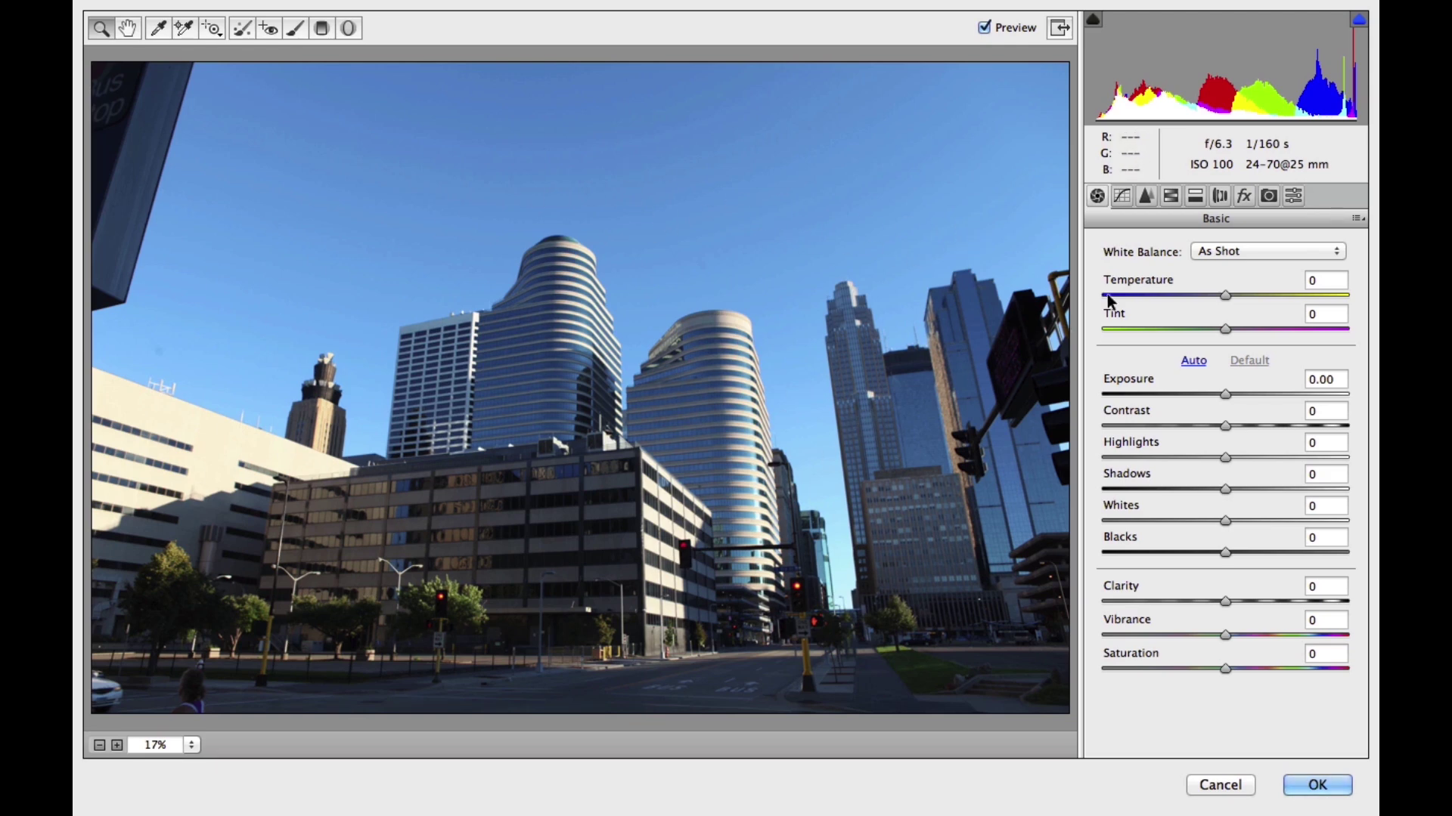
In Lens Corrections' Manual tab, preview Upright Auto against Off
left_click(1214, 201)
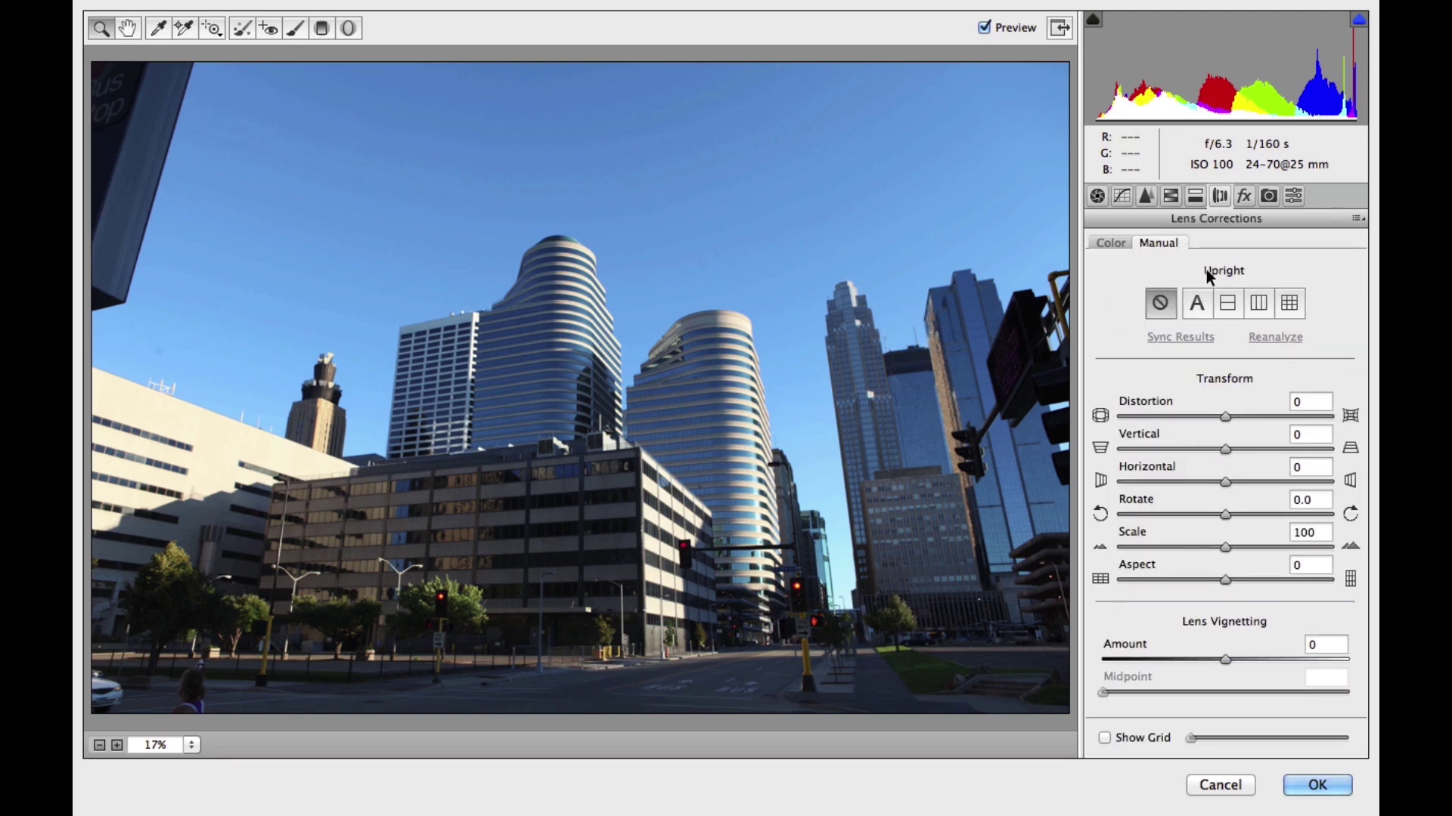
left_click(1109, 240)
left_click(1155, 243)
left_click(1196, 304)
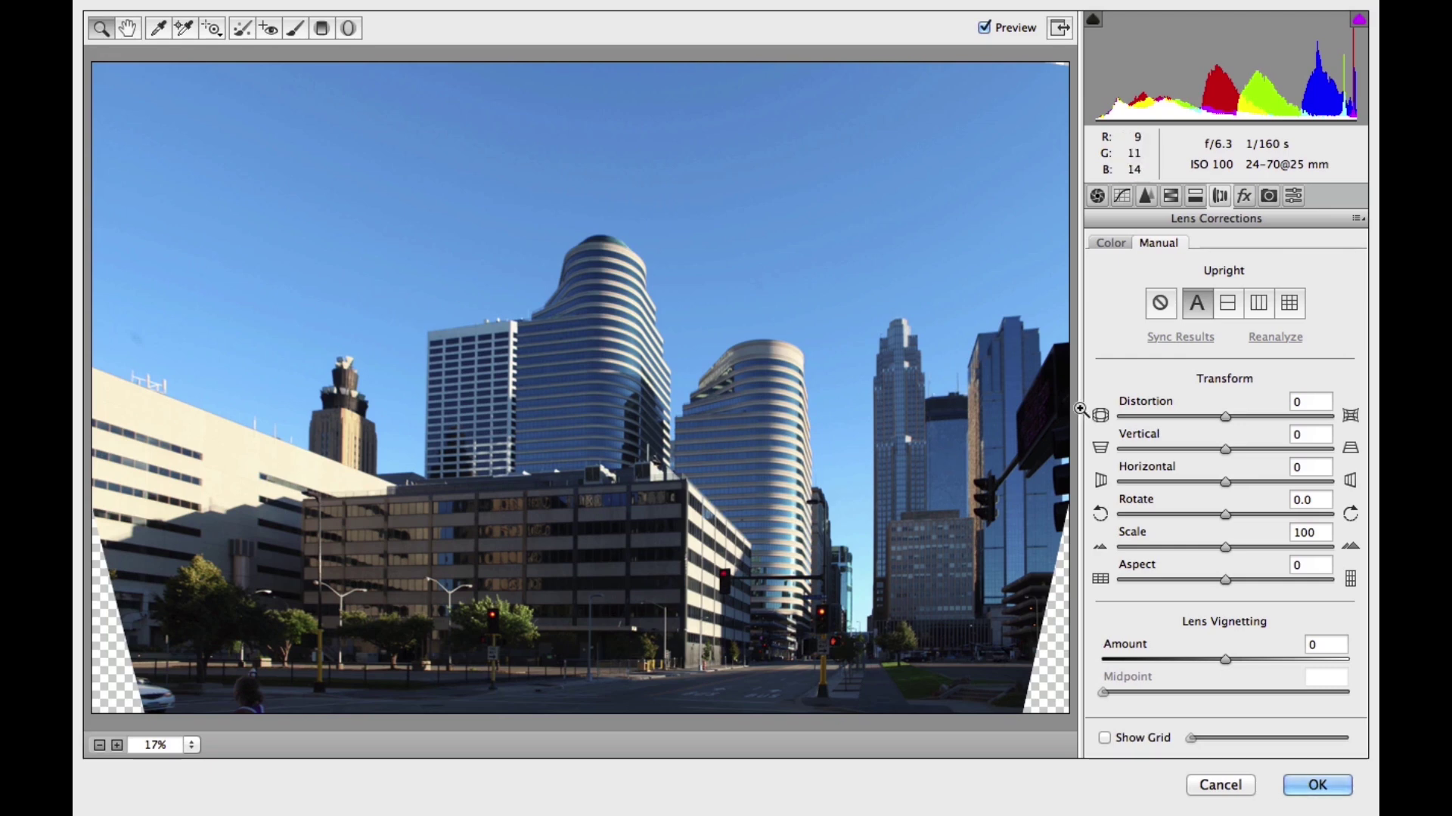
left_click(1159, 306)
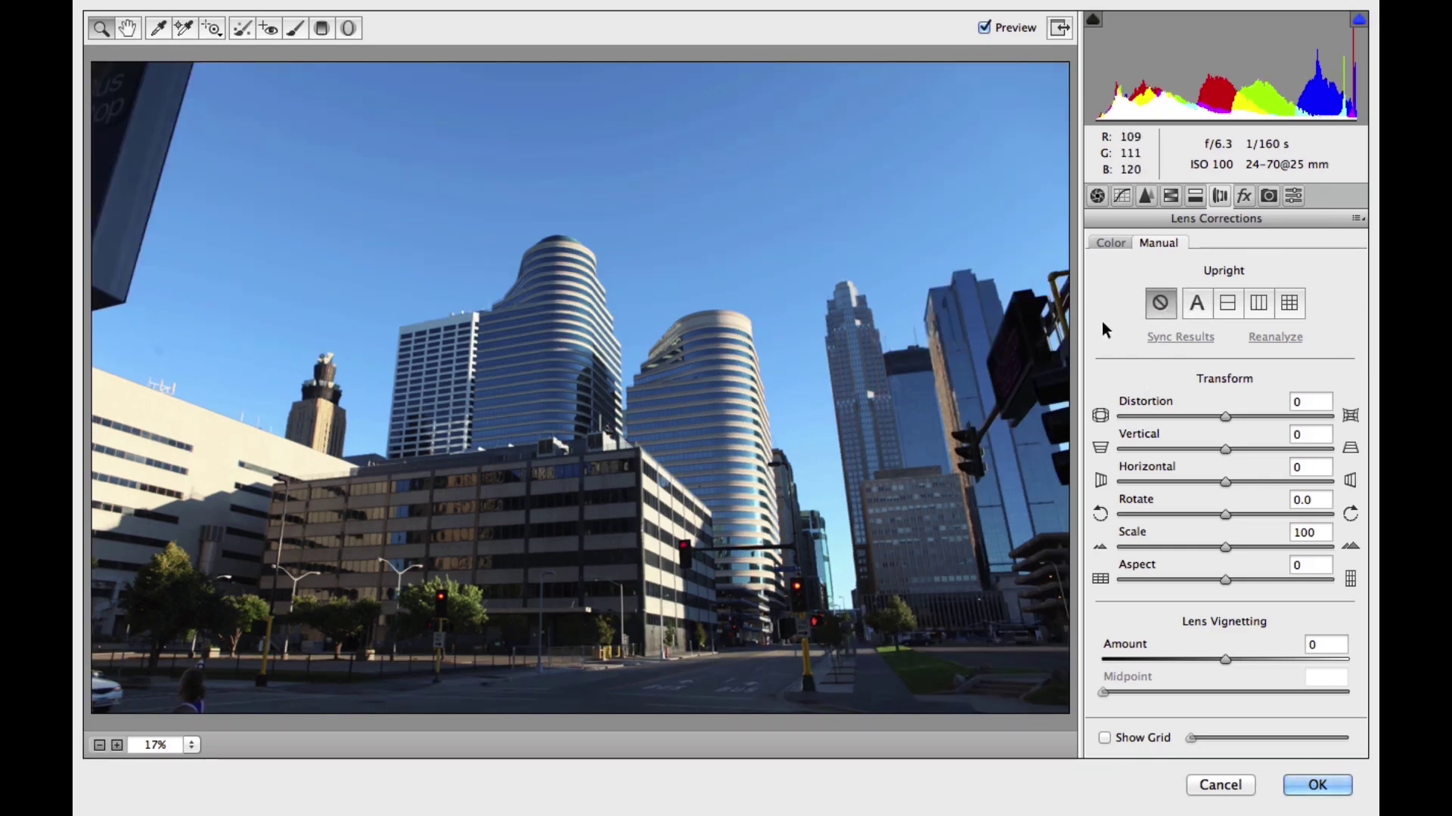
Compare the Upright Level and Vertical corrections against Off
left_click(1225, 302)
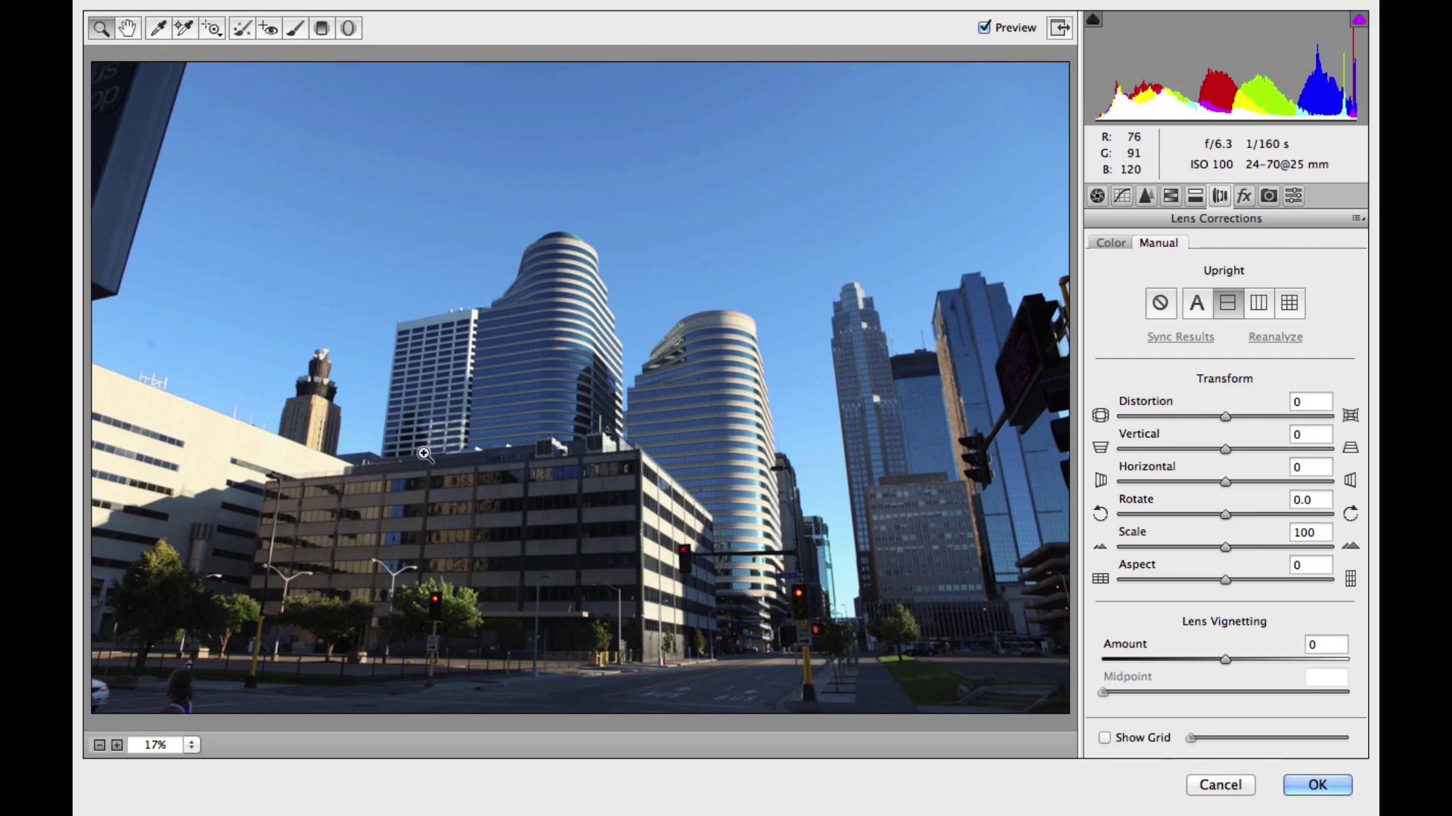
left_click(1161, 306)
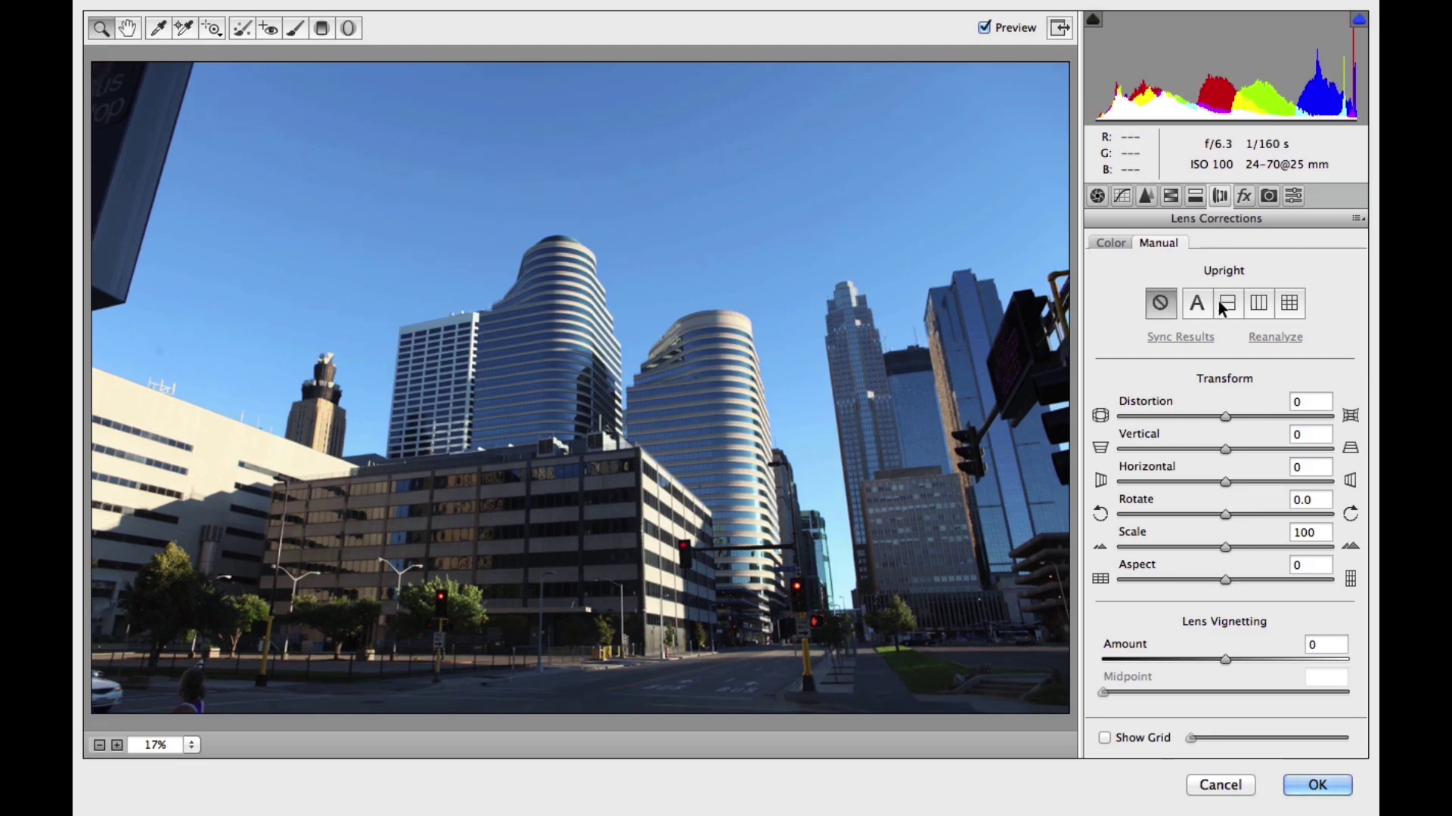
left_click(1223, 304)
left_click(1161, 305)
left_click(1258, 305)
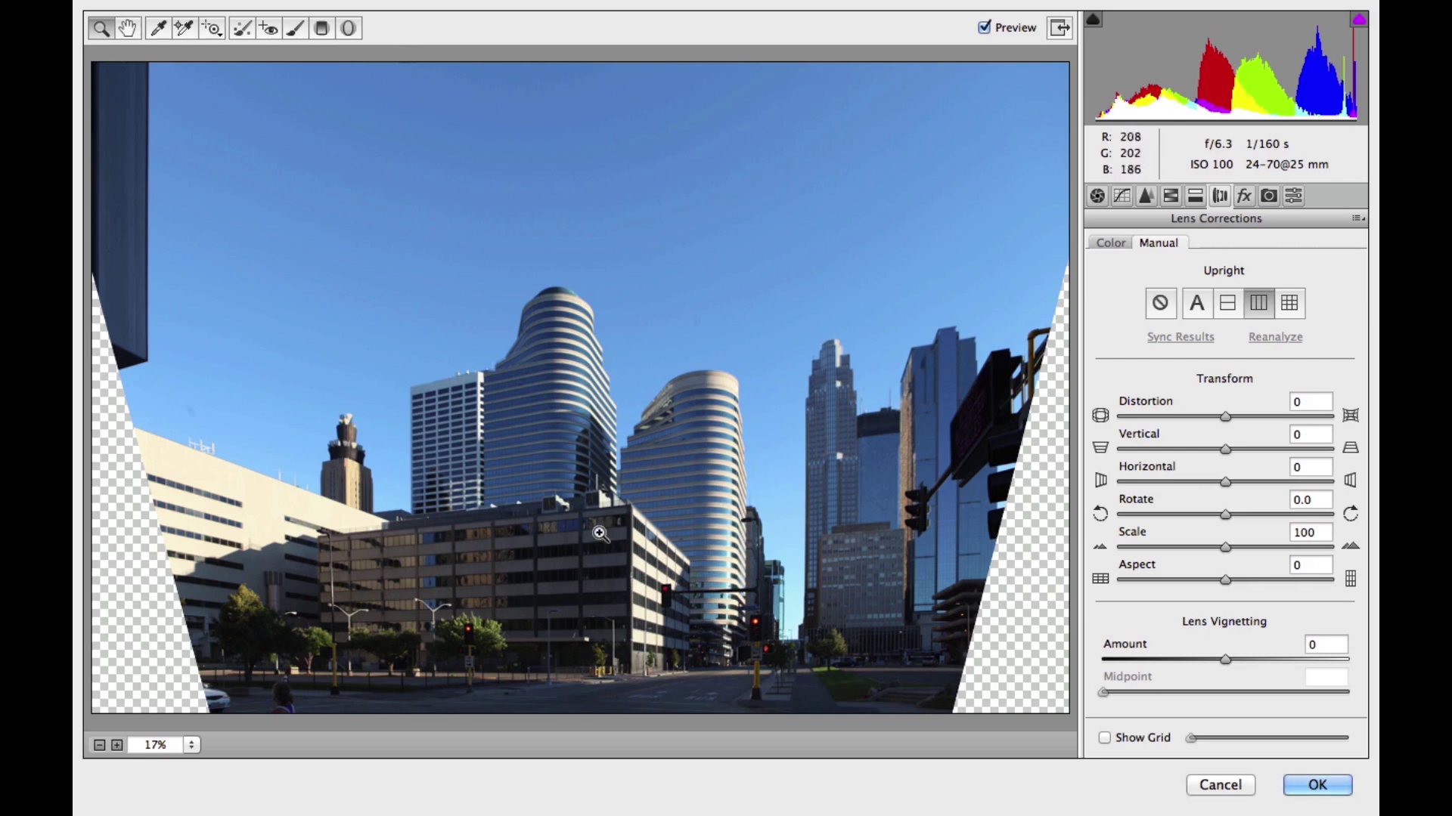
left_click(1161, 306)
Apply Upright Full, checking once against Off before keeping it
left_click(1284, 307)
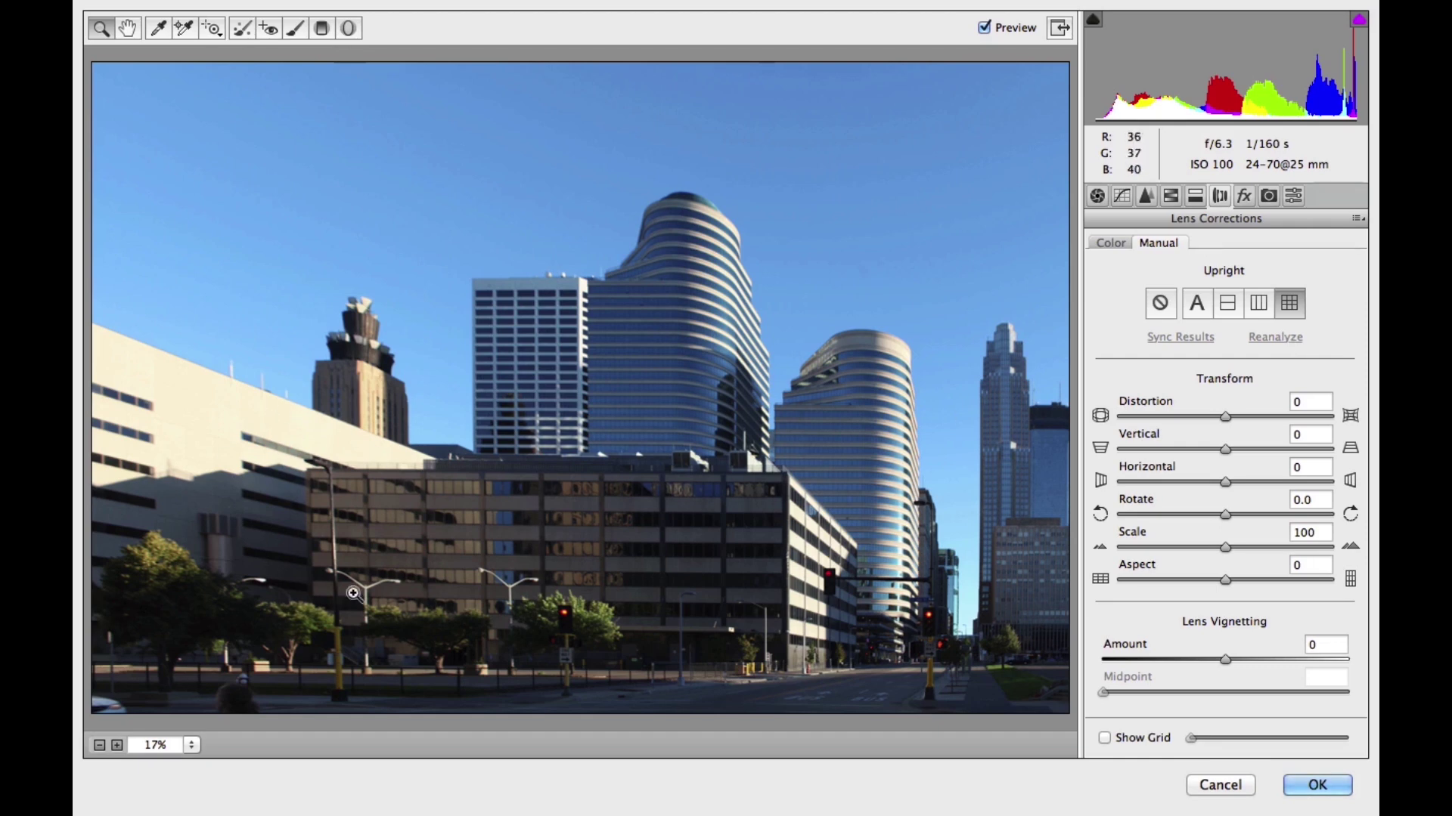
left_click(1162, 304)
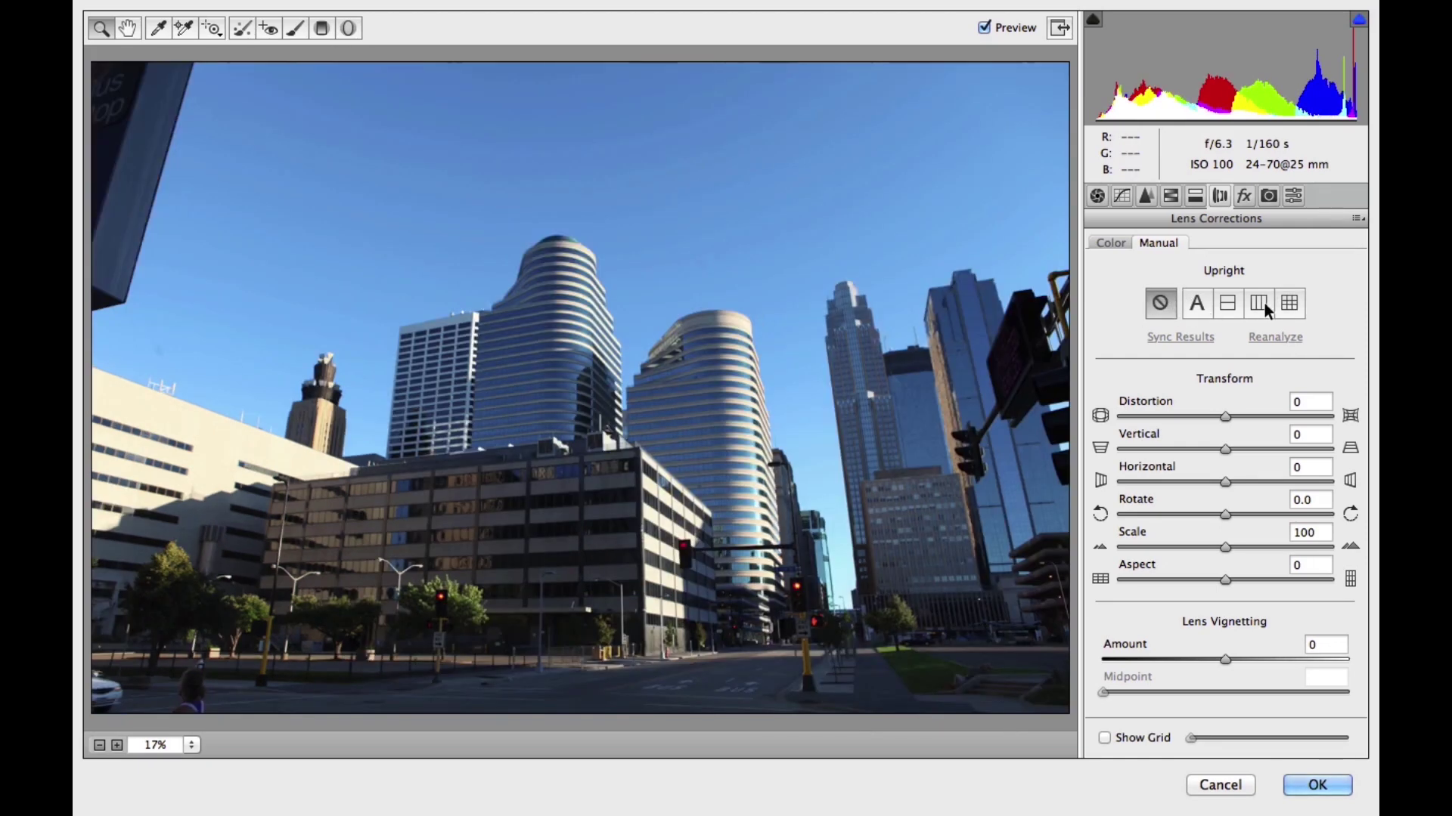
left_click(1287, 305)
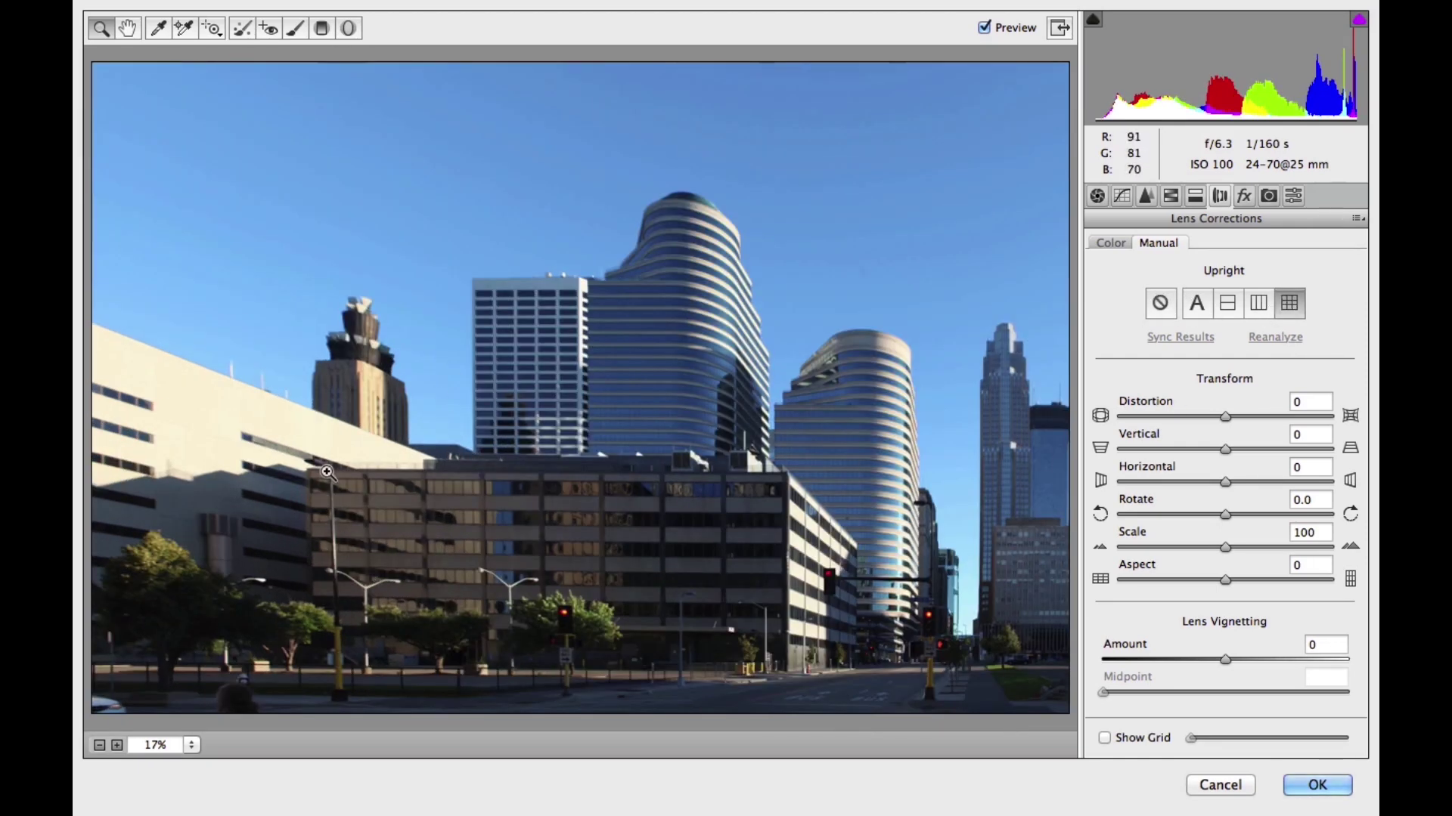
Set Aspect +9 and vignetting Amount +19, apply with OK, then undo with Cmd+Z
mouse_move(1226, 579)
left_mouse_down()
mouse_move(1264, 591)
mouse_move(1296, 582)
mouse_move(1226, 579)
mouse_move(1360, 574)
mouse_move(1172, 575)
mouse_move(1232, 579)
left_mouse_up()
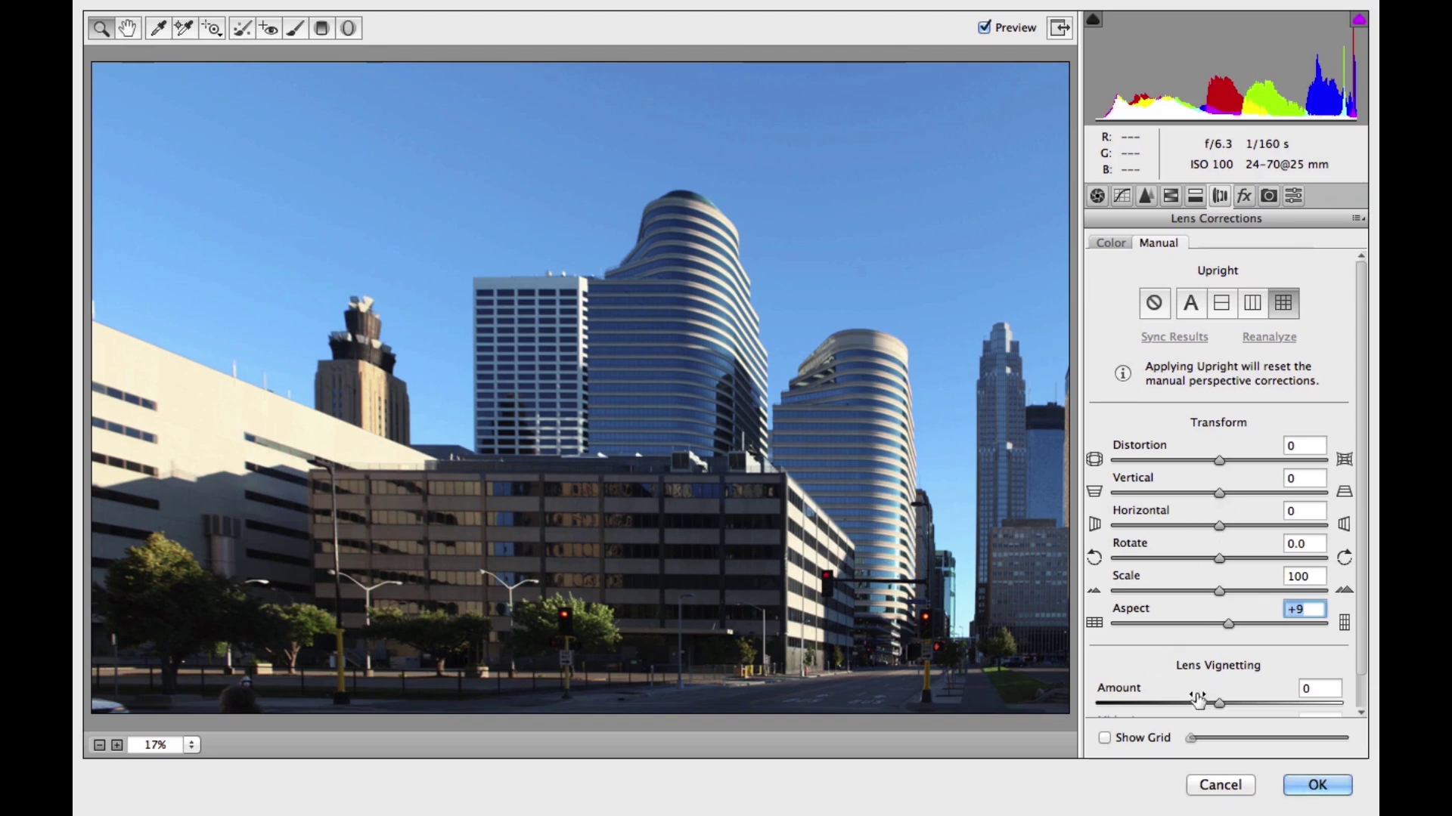
left_click_drag(1197, 703, 1241, 705)
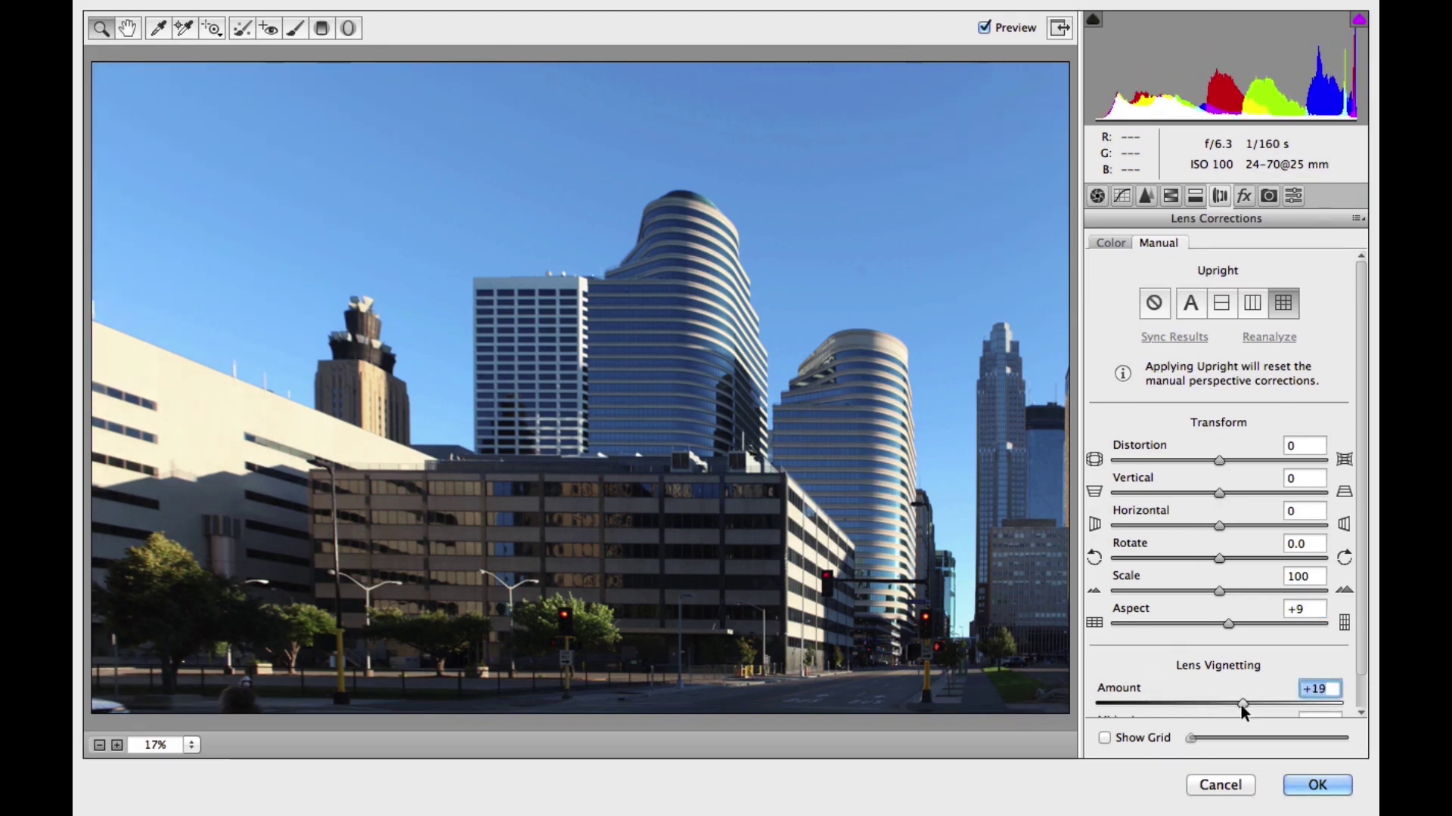
scroll(1357, 364, "down", 2)
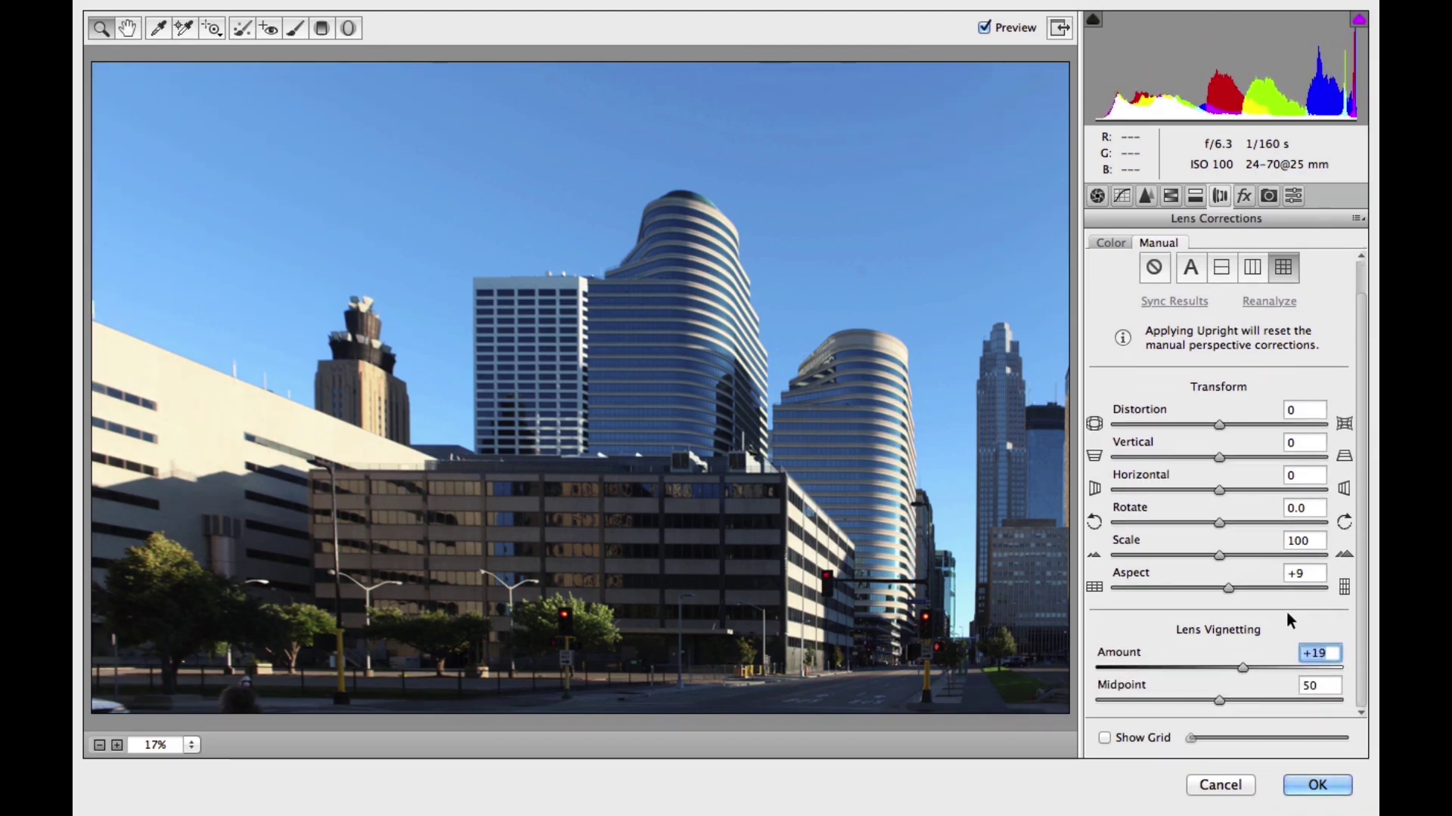
left_click(1313, 785)
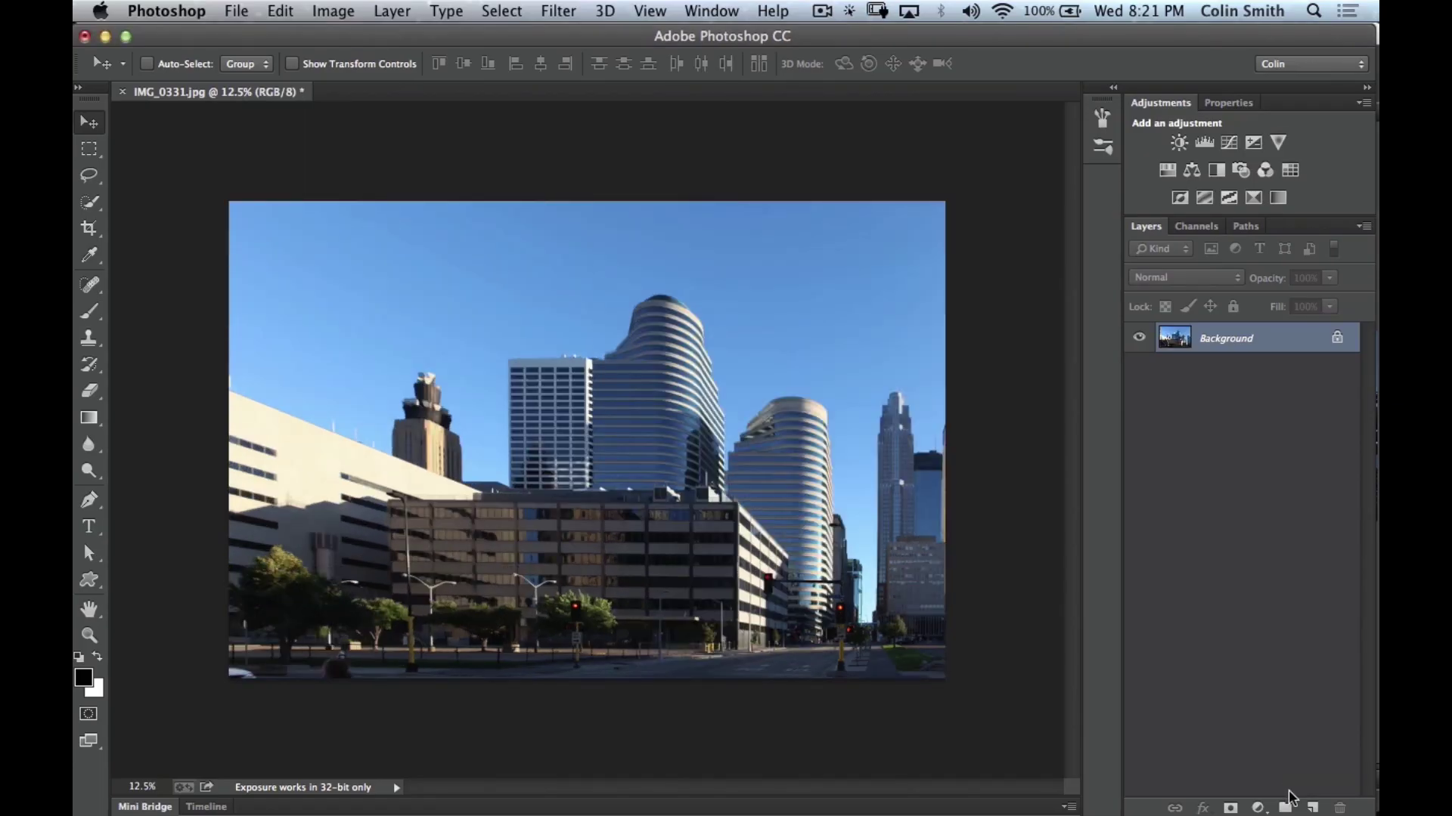
key("super+z")
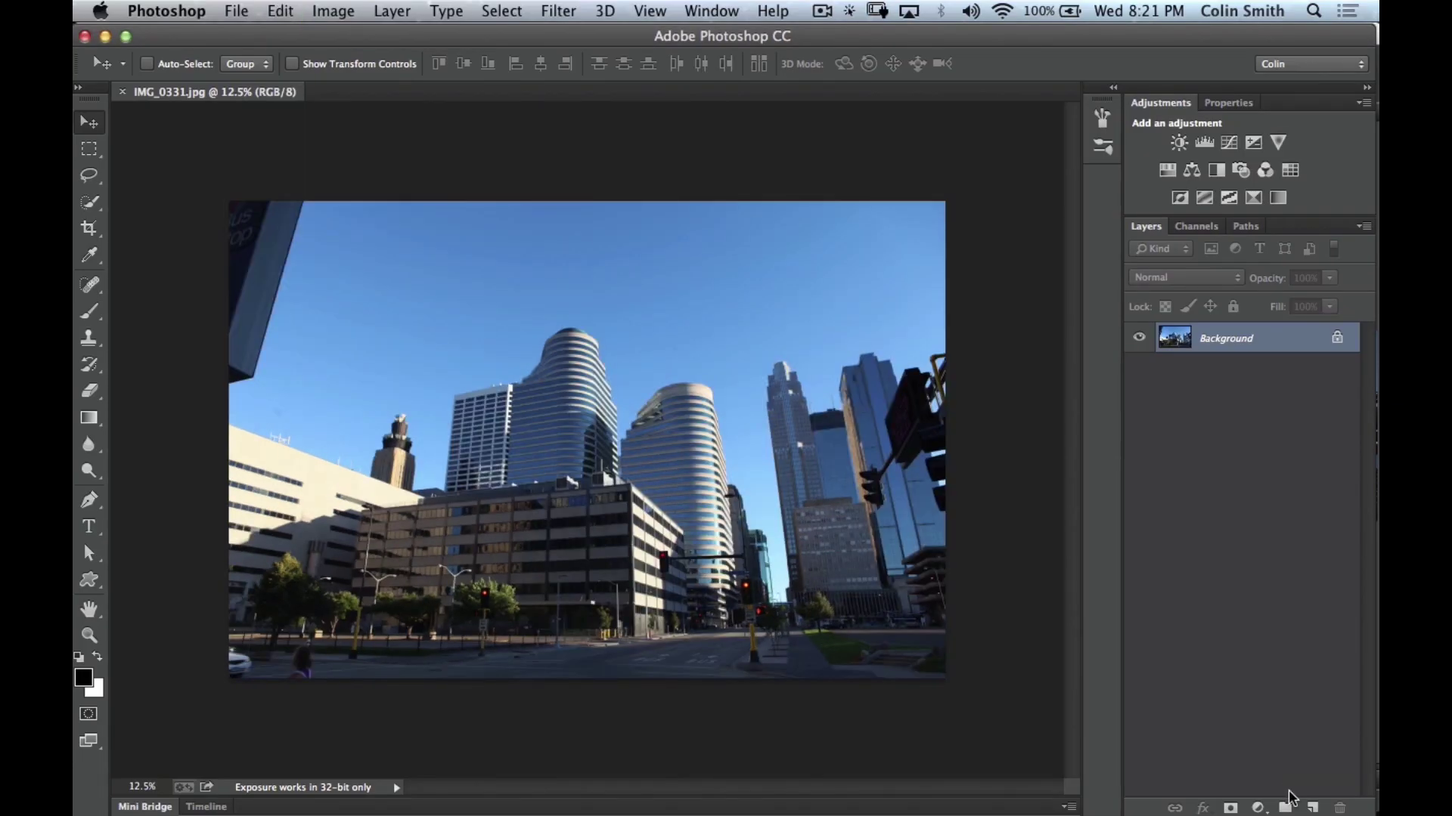